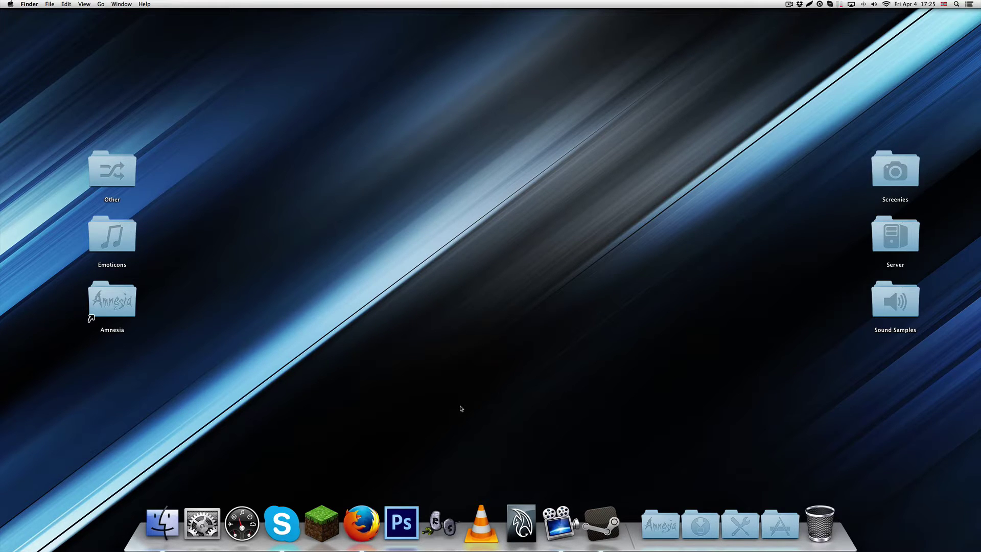
- Launch Steam from the Dock's Applications stack, briefly showing and dismissing the app grid
{"action": "left_click", "coordinate": [780, 524]}
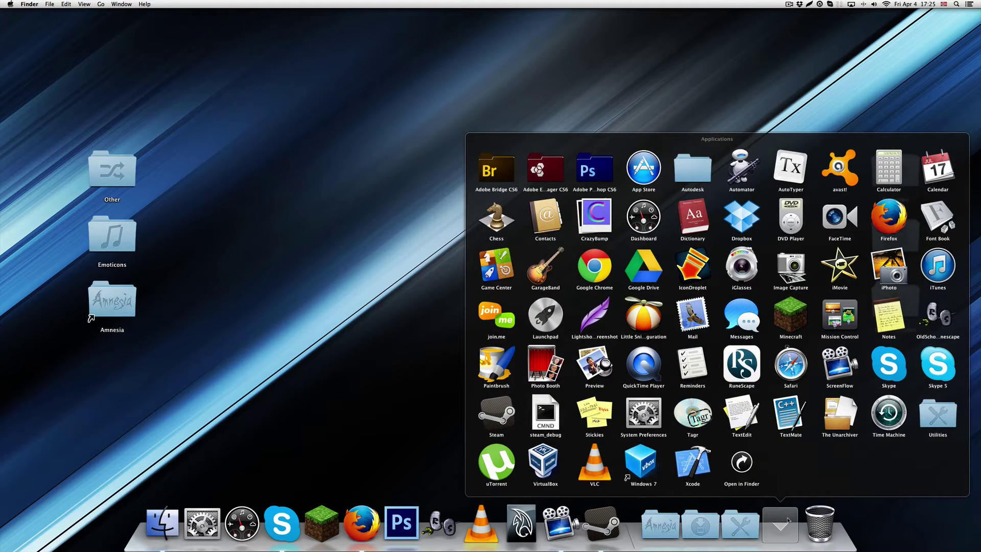
{"action": "left_click", "coordinate": [788, 521]}
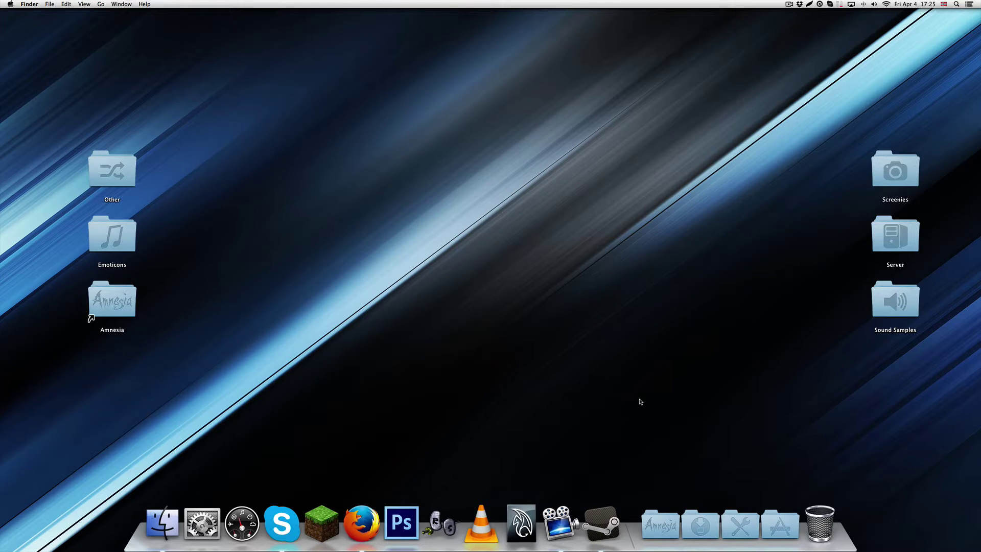
{"action": "left_click", "coordinate": [774, 527]}
{"action": "left_click", "coordinate": [773, 526]}
{"action": "key", "text": "F4"}
{"action": "key", "text": "Escape"}
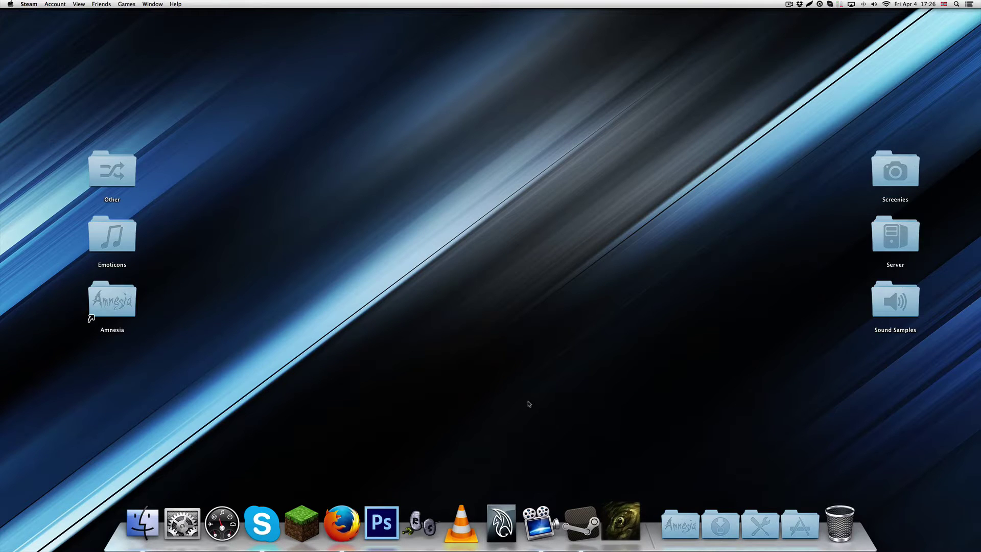
- Launch Amnesia, walk around the Studium to the writing desk, then exit the game
{"action": "left_click", "coordinate": [532, 383]}
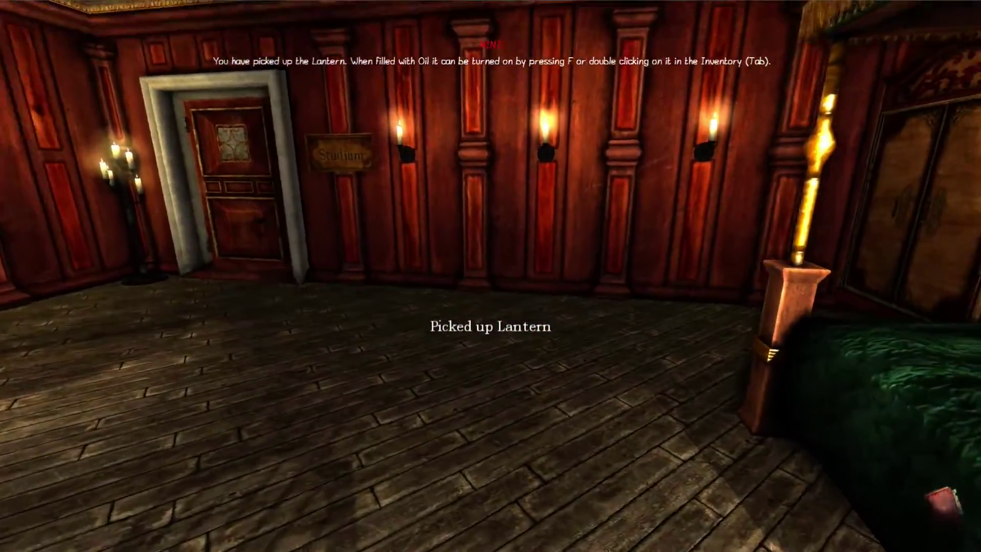
{"action": "key", "text": "w"}
{"action": "key", "text": "s"}
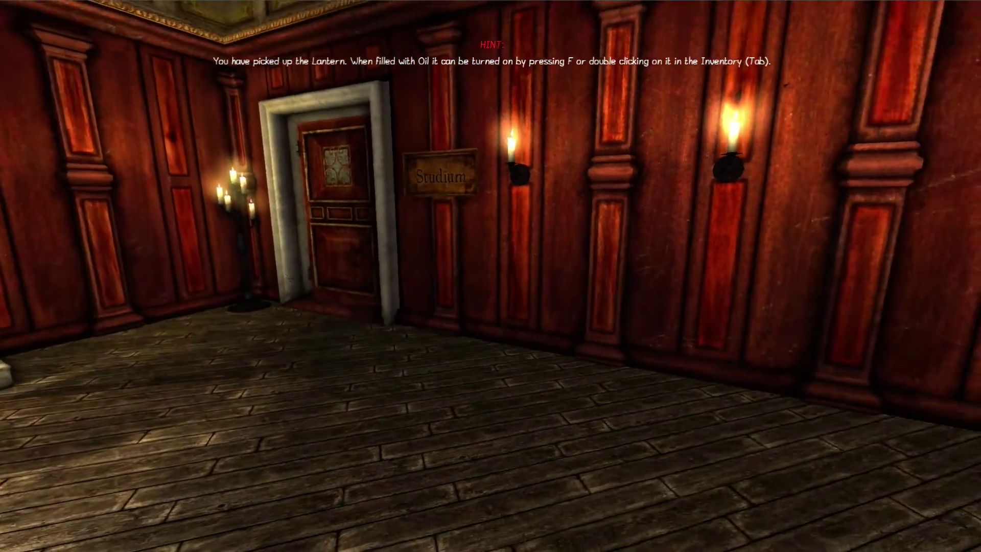
{"action": "key", "text": "w"}
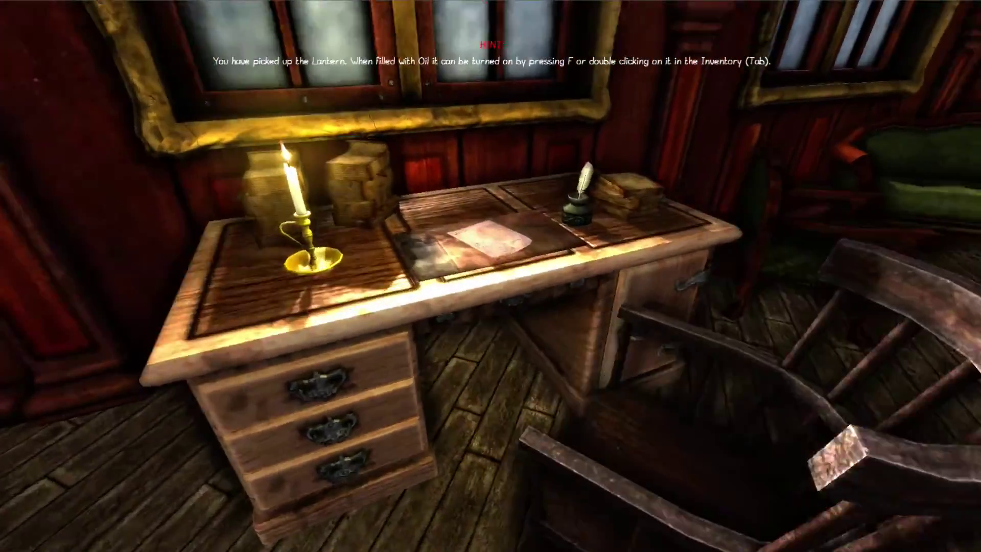
{"action": "key", "text": "s"}
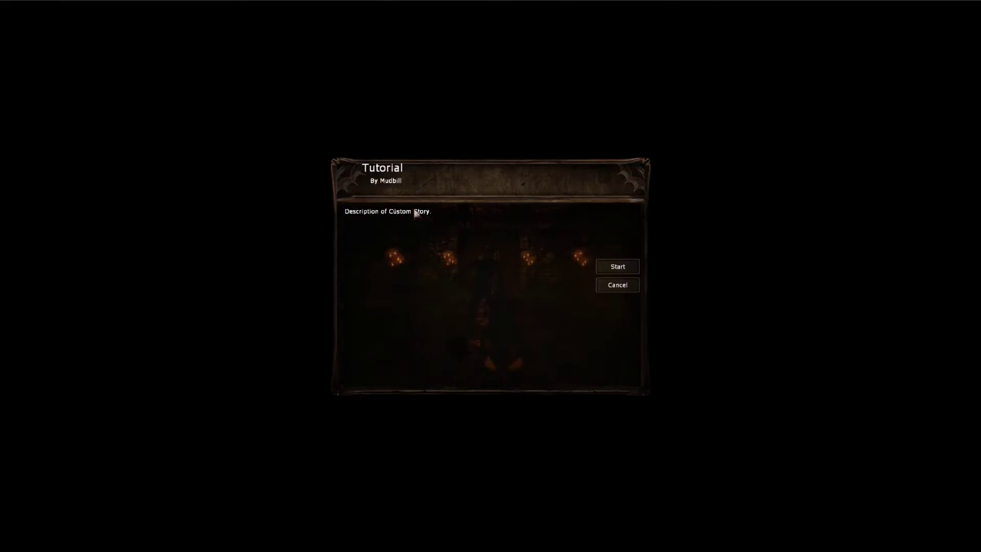
- Start the Tutorial custom story and page through the Local Folklore note before closing it
{"action": "left_click", "coordinate": [619, 266]}
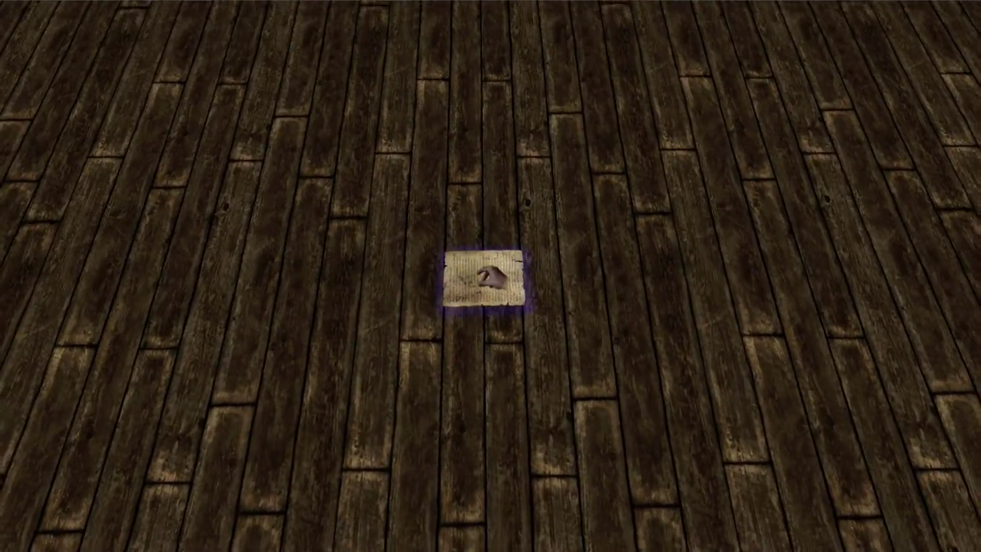
{"action": "left_click", "coordinate": [490, 278]}
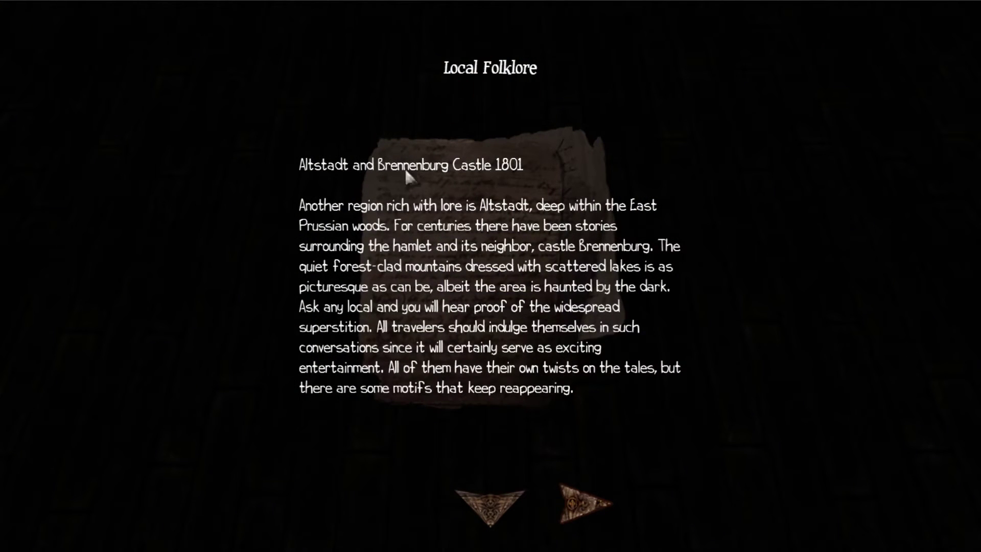
{"action": "left_click", "coordinate": [592, 507]}
{"action": "left_click", "coordinate": [593, 507]}
{"action": "left_click", "coordinate": [593, 507]}
{"action": "left_click", "coordinate": [394, 503]}
{"action": "left_click", "coordinate": [391, 503]}
{"action": "left_click", "coordinate": [390, 504]}
{"action": "left_click", "coordinate": [483, 494]}
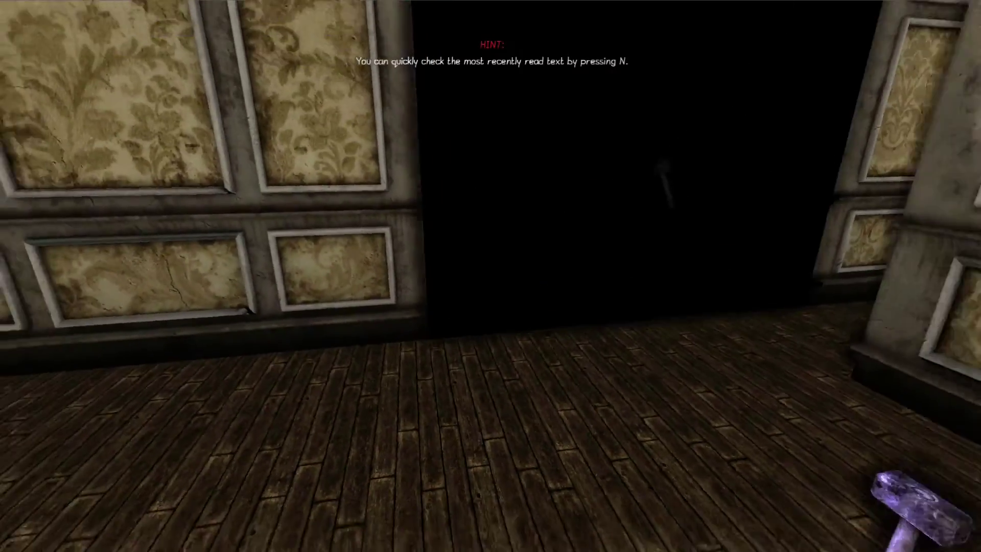
{"action": "key", "text": "s"}
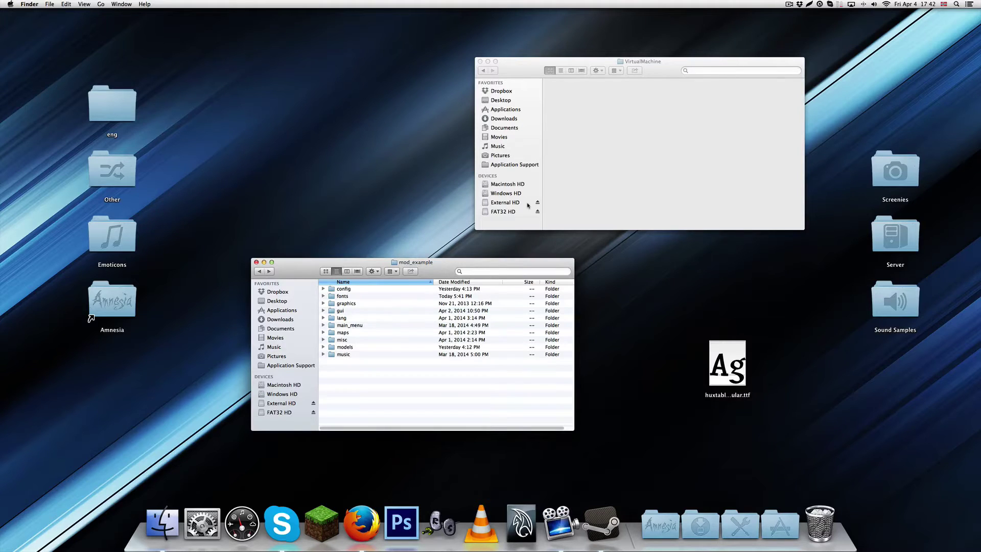
{"action": "left_click", "coordinate": [705, 371]}
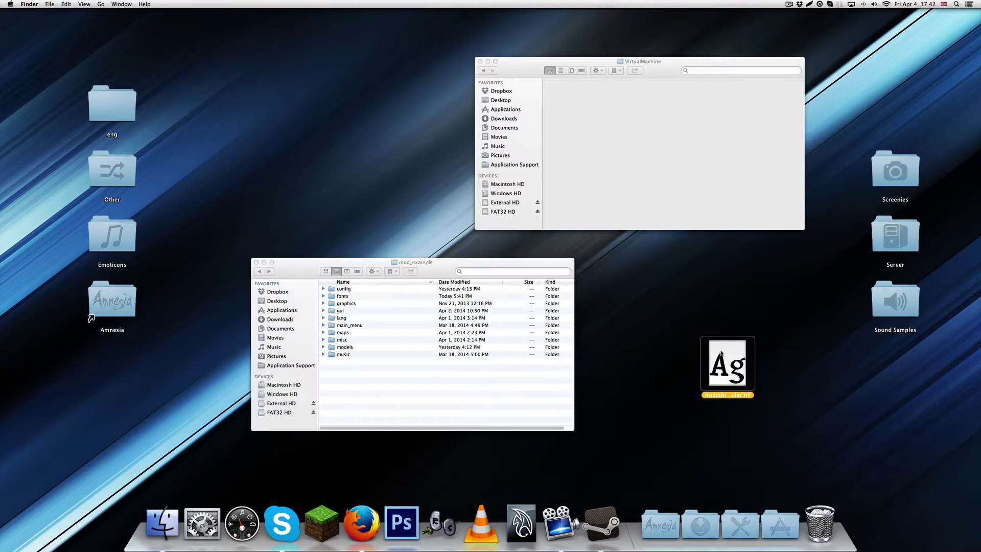
{"action": "key", "text": "space"}
{"action": "left_click_drag", "start_coordinate": [521, 239], "coordinate": [546, 285]}
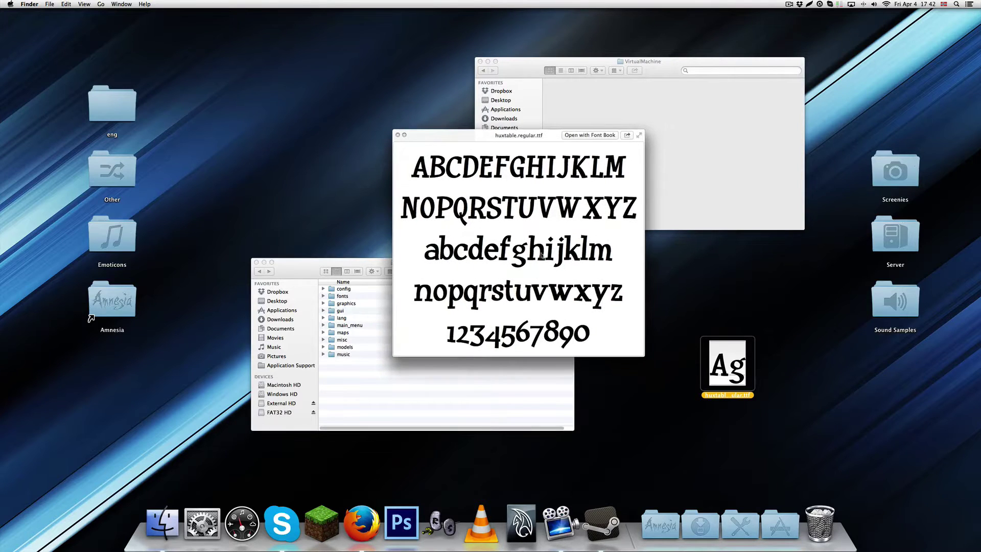
{"action": "left_click_drag", "start_coordinate": [516, 238], "coordinate": [522, 248]}
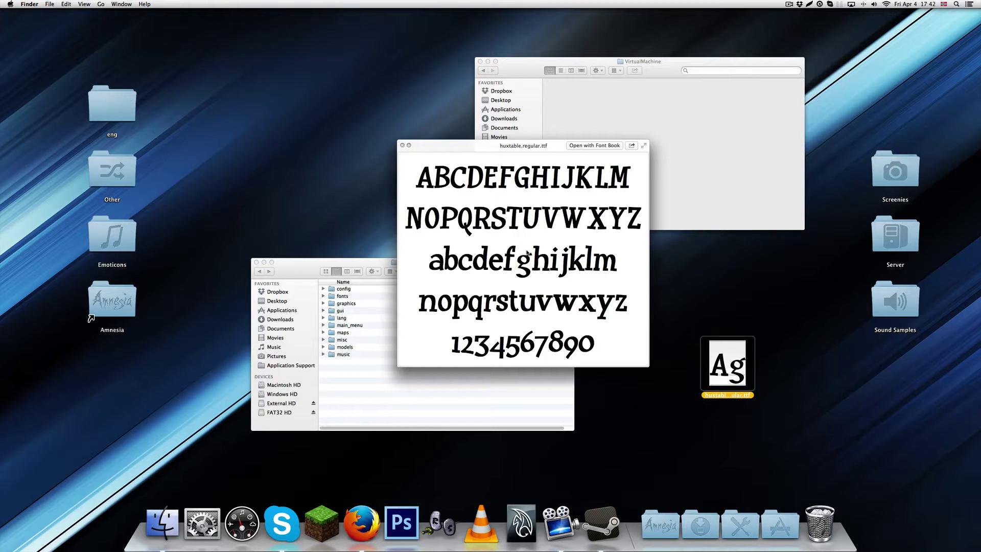
{"action": "key", "text": "space"}
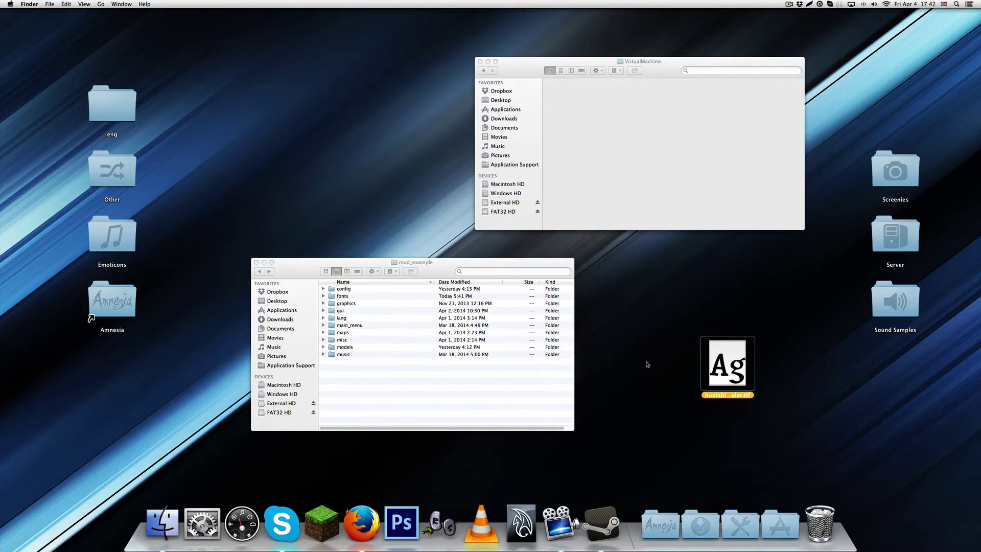
{"action": "left_click_drag", "start_coordinate": [687, 358], "coordinate": [800, 386]}
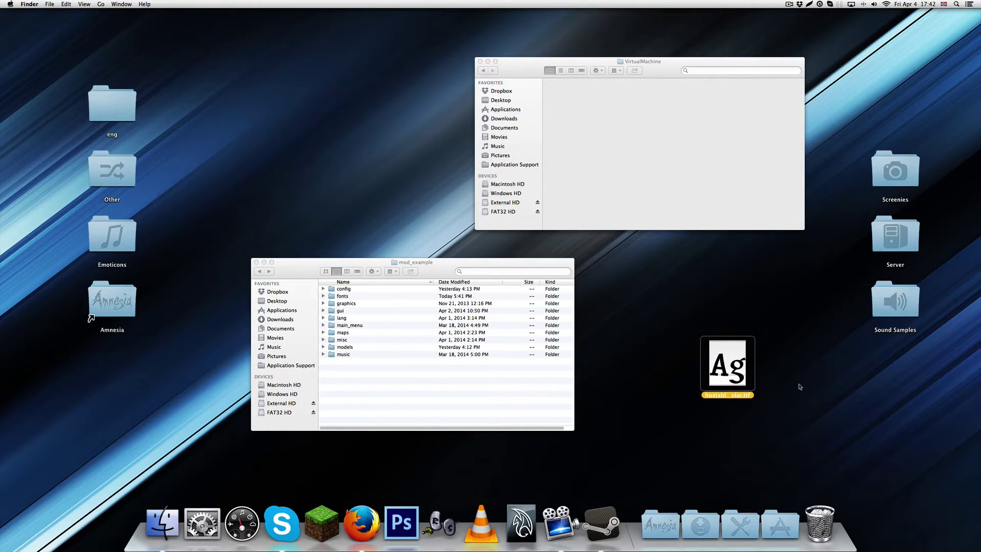
{"action": "left_click", "coordinate": [731, 379]}
{"action": "left_click", "coordinate": [761, 380]}
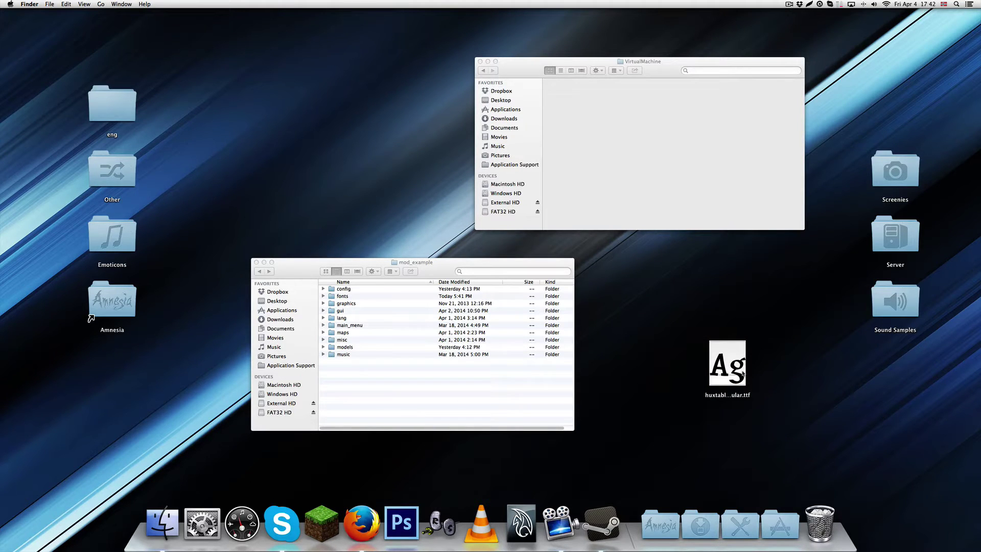
{"action": "left_click", "coordinate": [725, 365]}
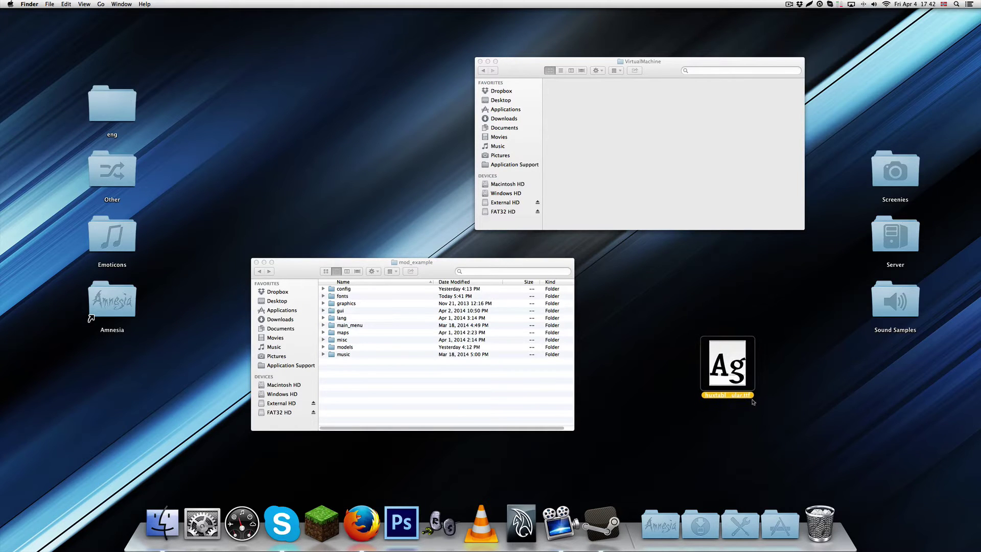
{"action": "key", "text": "space"}
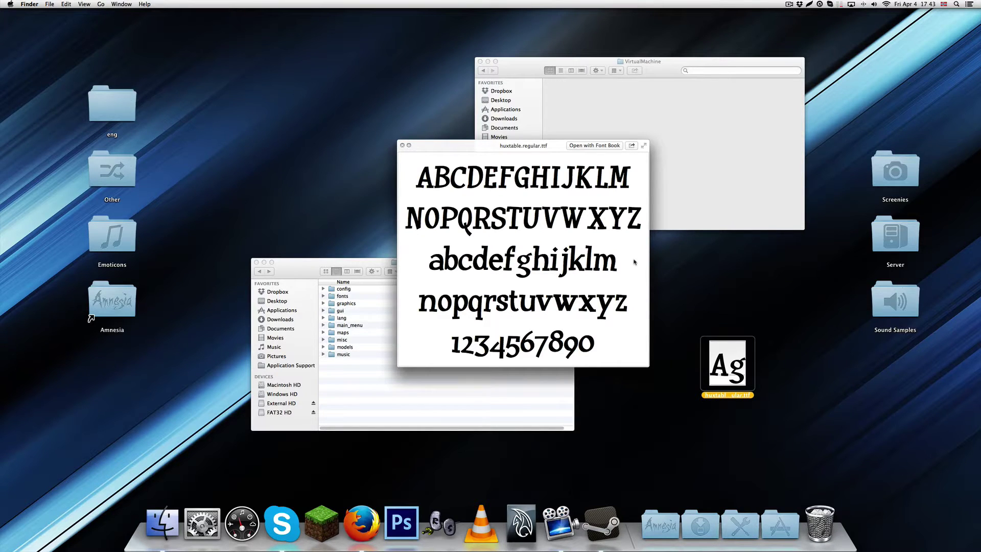
{"action": "key", "text": "space"}
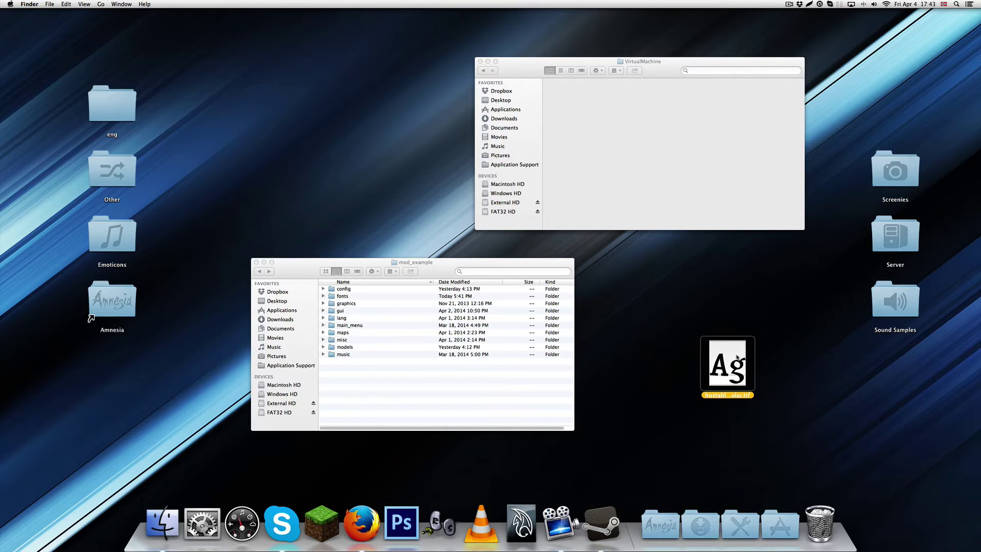
- Copy huxtable.regular.ttf into the VirtualMachine folder
{"action": "left_click", "coordinate": [660, 366]}
{"action": "left_click", "coordinate": [778, 519]}
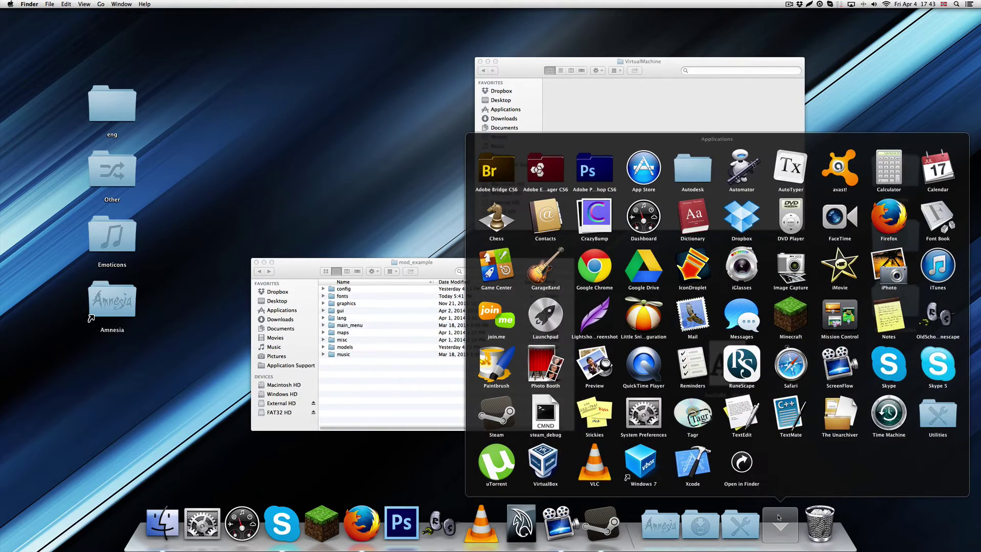
{"action": "left_click", "coordinate": [754, 507]}
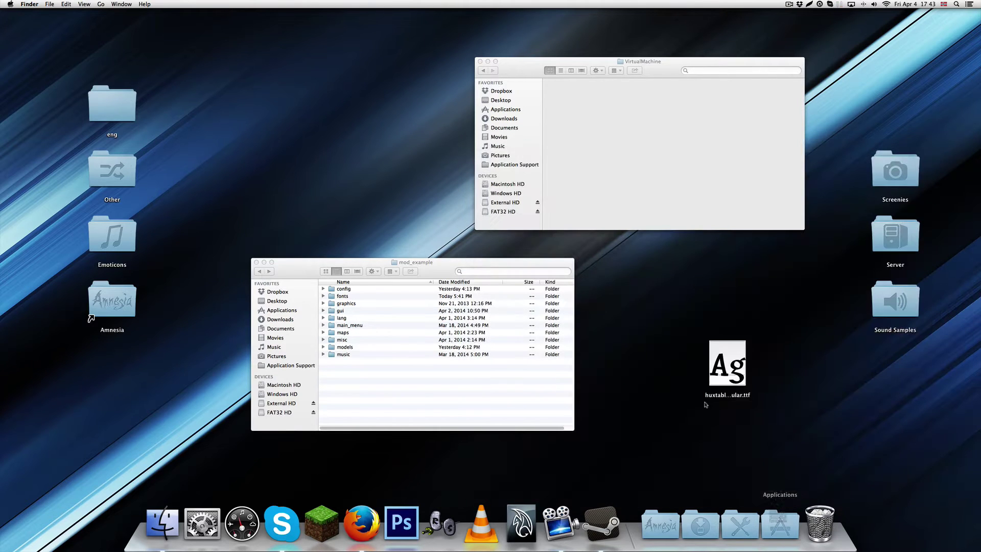
{"action": "left_click_drag", "start_coordinate": [729, 360], "coordinate": [661, 173]}
{"action": "left_click", "coordinate": [652, 155]}
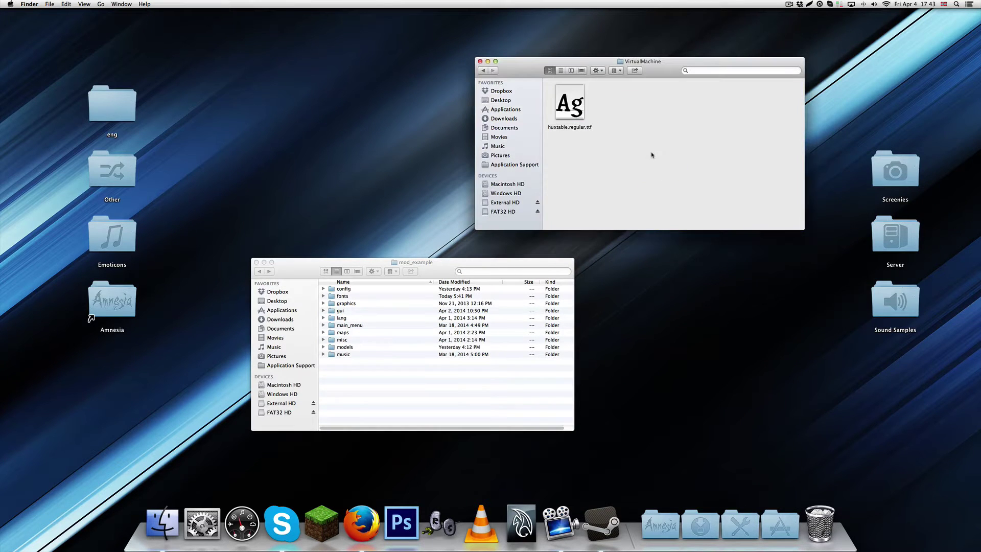
- Launch VirtualBox from the Applications stack and dismiss its update notice
{"action": "left_click", "coordinate": [780, 521]}
{"action": "left_click", "coordinate": [653, 467]}
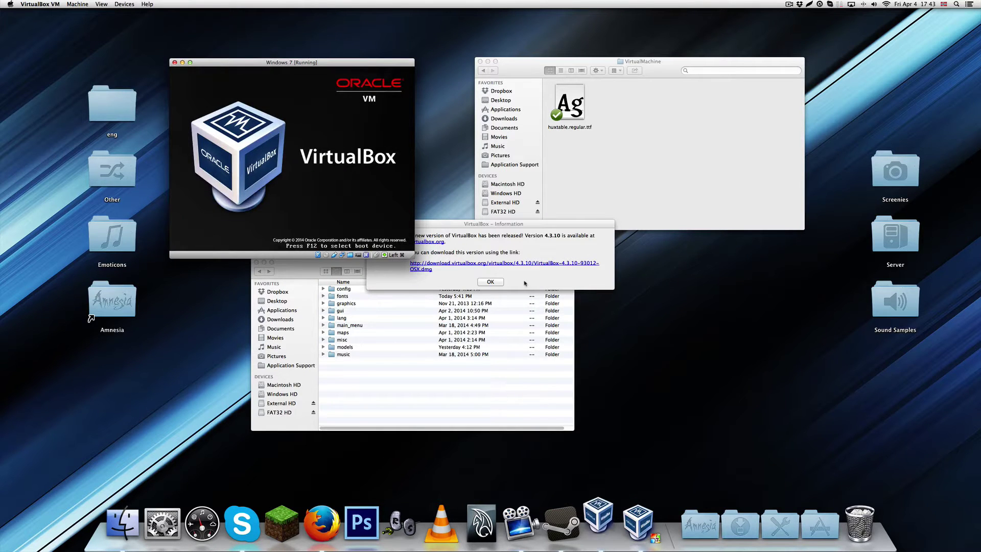
{"action": "left_click", "coordinate": [490, 282]}
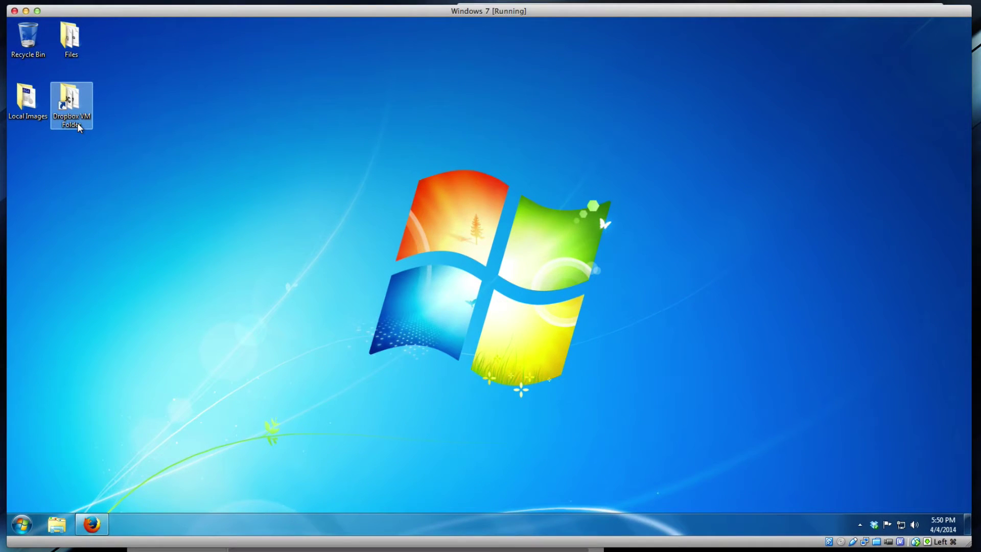
- Move huxtable.regular.ttf from the Dropbox VM Folder onto the Windows desktop
{"action": "double_click", "coordinate": [214, 134]}
{"action": "left_click", "coordinate": [404, 202]}
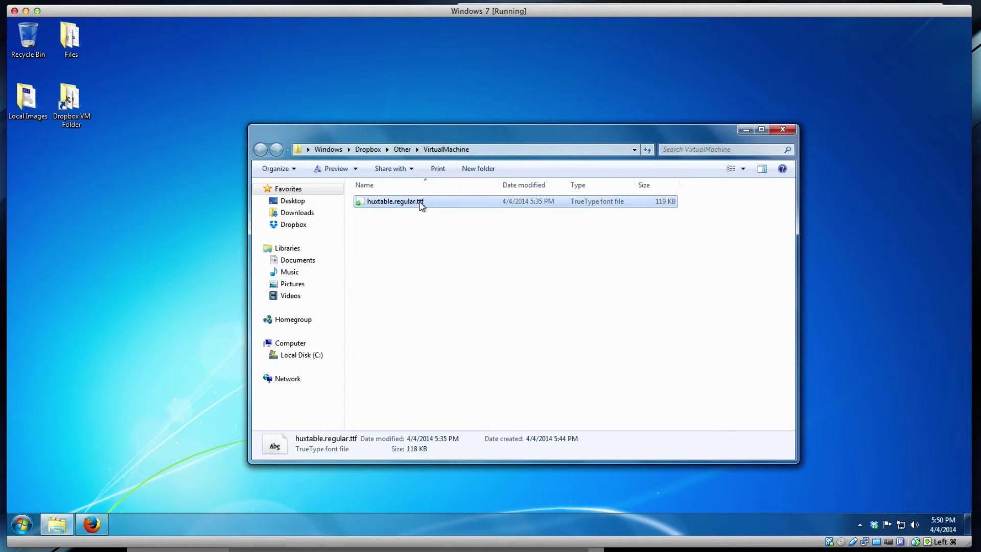
{"action": "key", "text": "super+Tab"}
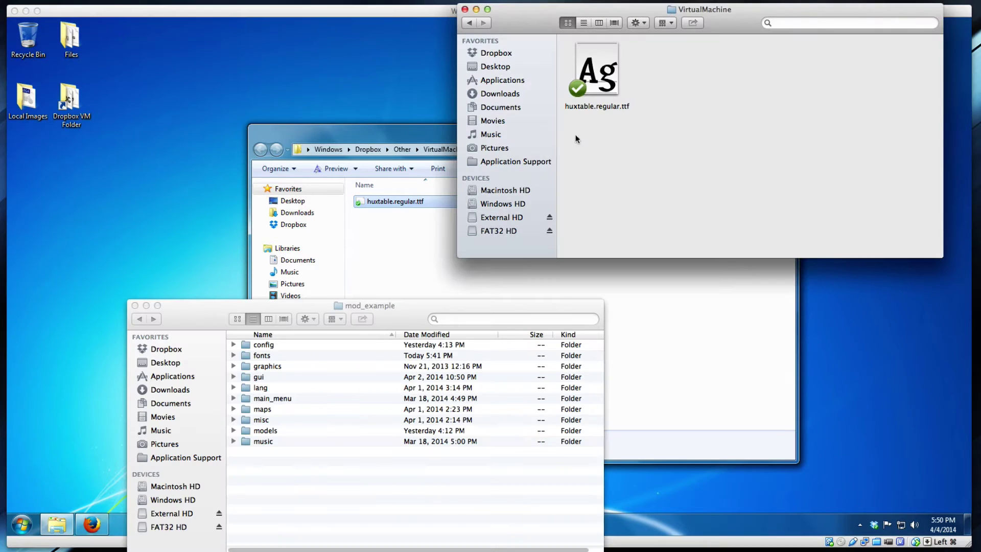
{"action": "left_click", "coordinate": [596, 69]}
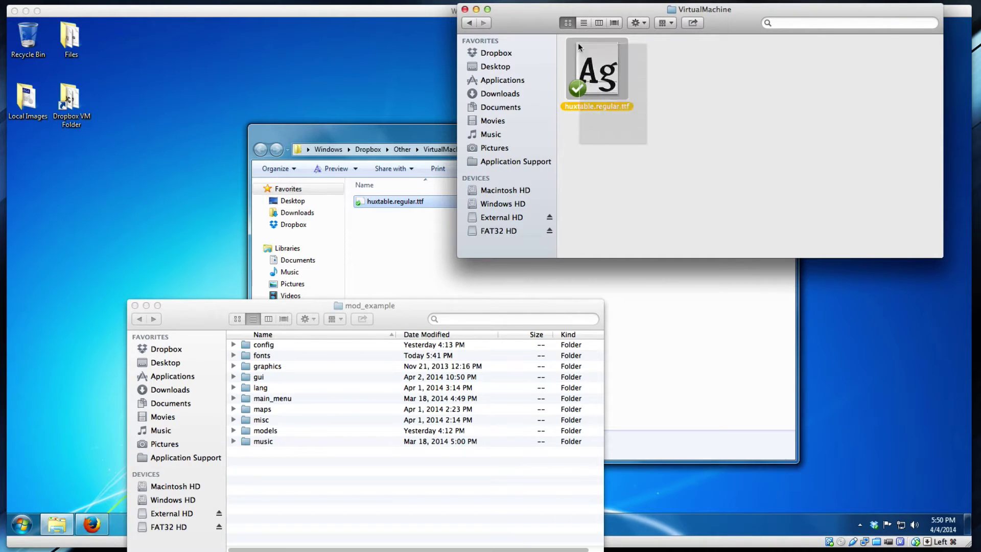
{"action": "left_click", "coordinate": [369, 225]}
{"action": "left_click_drag", "start_coordinate": [396, 201], "coordinate": [72, 164]}
{"action": "key", "text": "super+Tab"}
{"action": "left_click", "coordinate": [630, 143]}
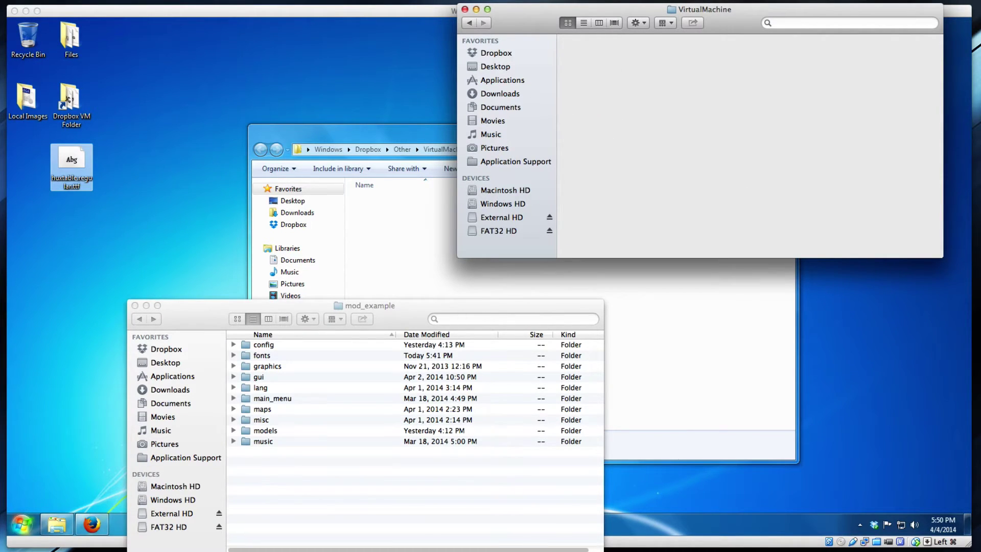
- Close the empty VirtualMachine folder window and place the font in the desktop's left column
{"action": "left_click", "coordinate": [164, 136]}
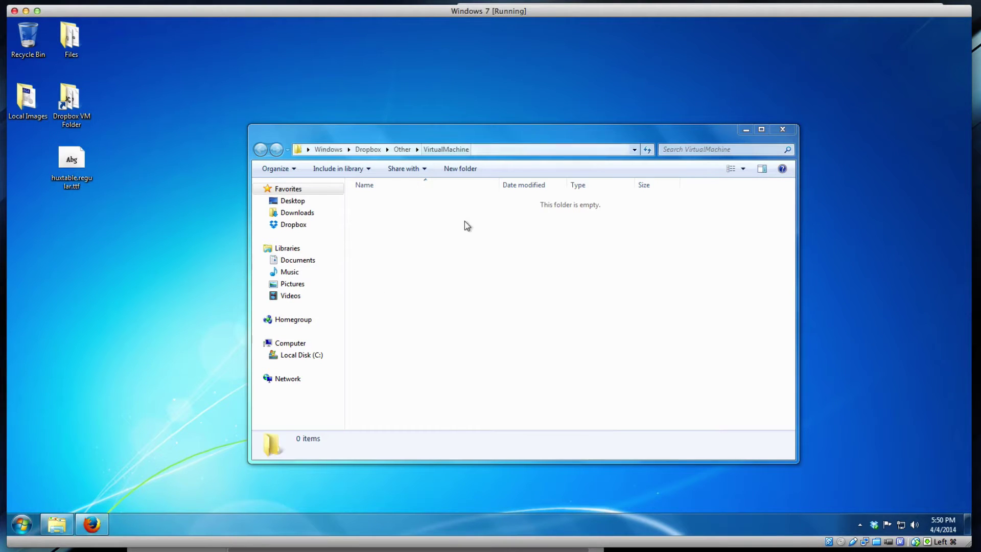
{"action": "left_click", "coordinate": [468, 217]}
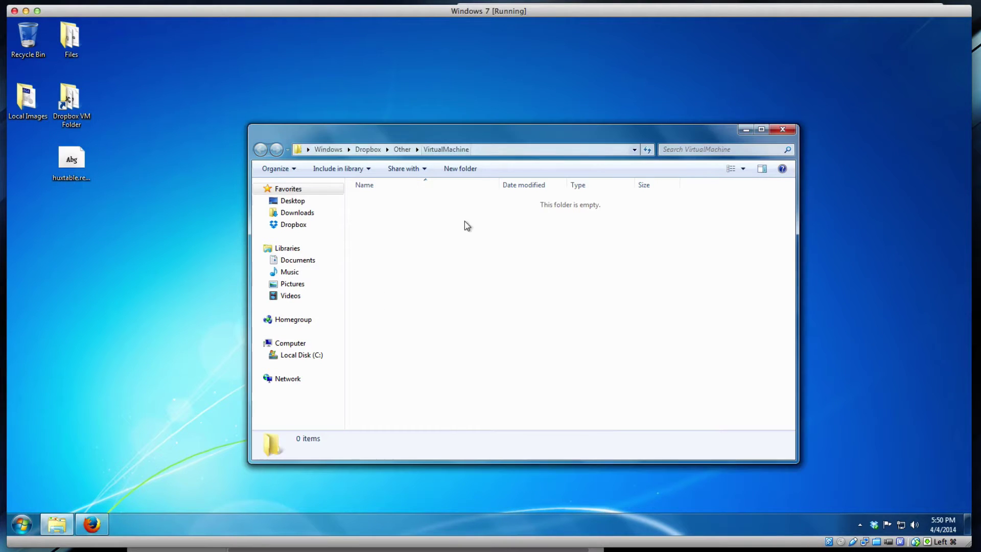
{"action": "left_click", "coordinate": [783, 129]}
{"action": "left_click_drag", "start_coordinate": [84, 173], "coordinate": [38, 174]}
{"action": "left_click", "coordinate": [184, 214]}
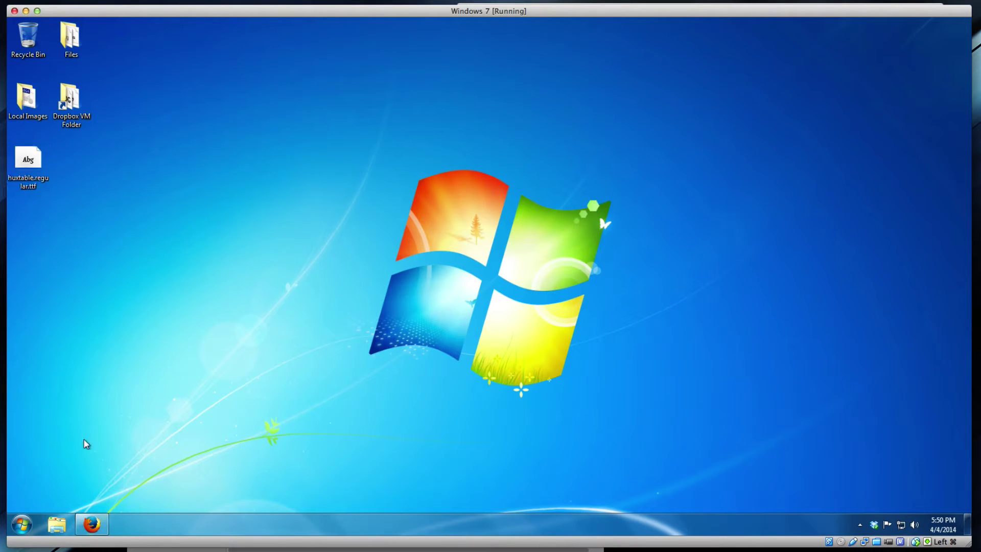
- Search 'bmfont' in Firefox, download the BMFont v1.13 installer from AngelCode.com, then minimize
{"action": "left_click", "coordinate": [99, 531]}
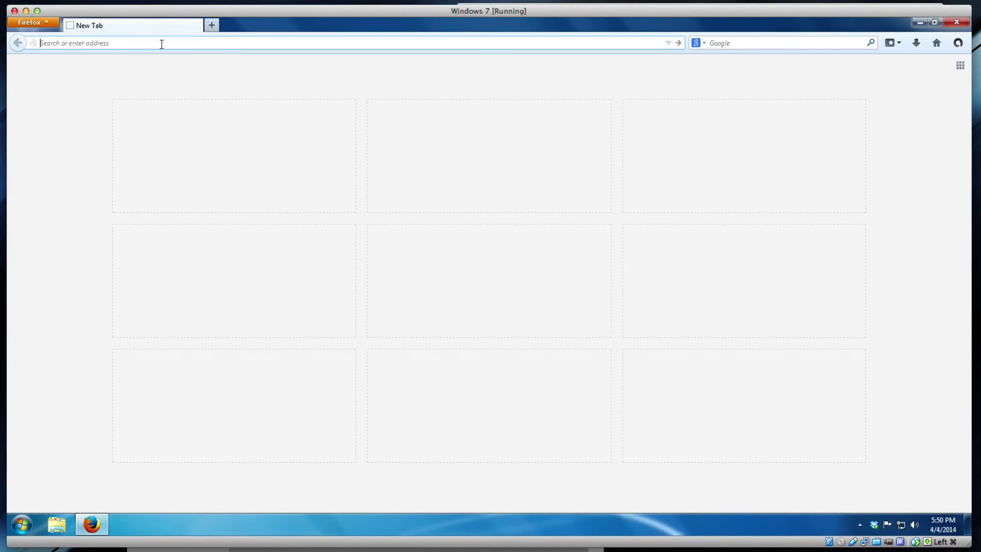
{"action": "type", "text": "bmfont"}
{"action": "key", "text": "Return"}
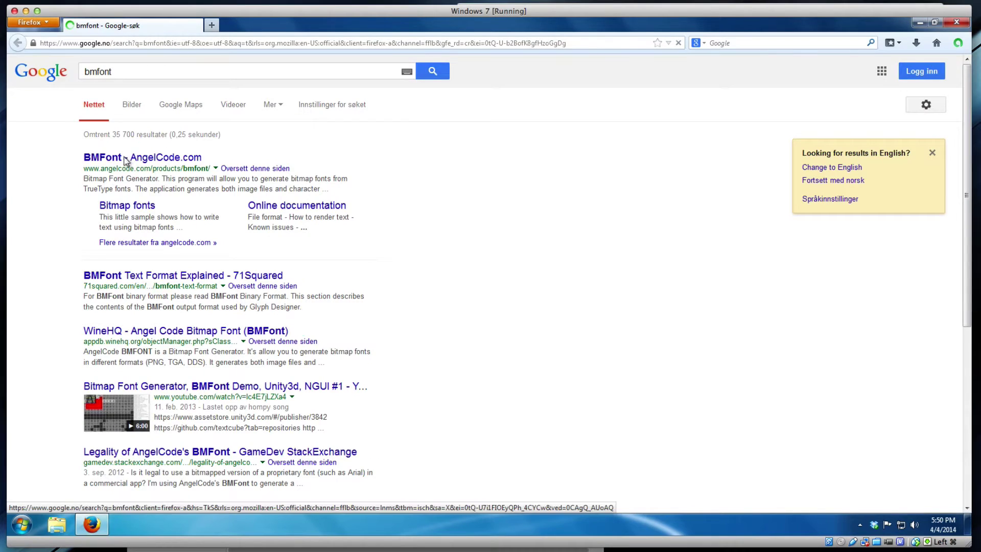
{"action": "left_click", "coordinate": [177, 160]}
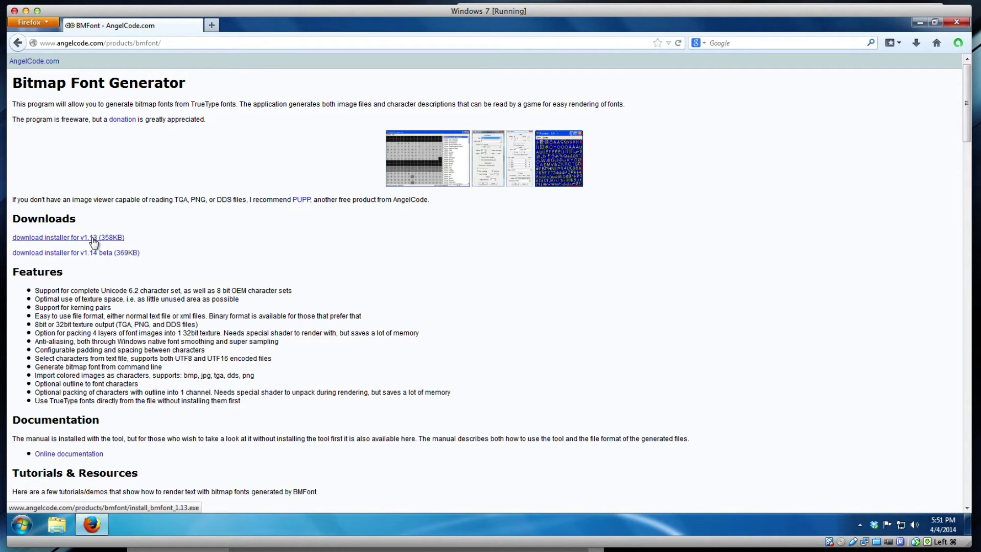
{"action": "left_click", "coordinate": [94, 242]}
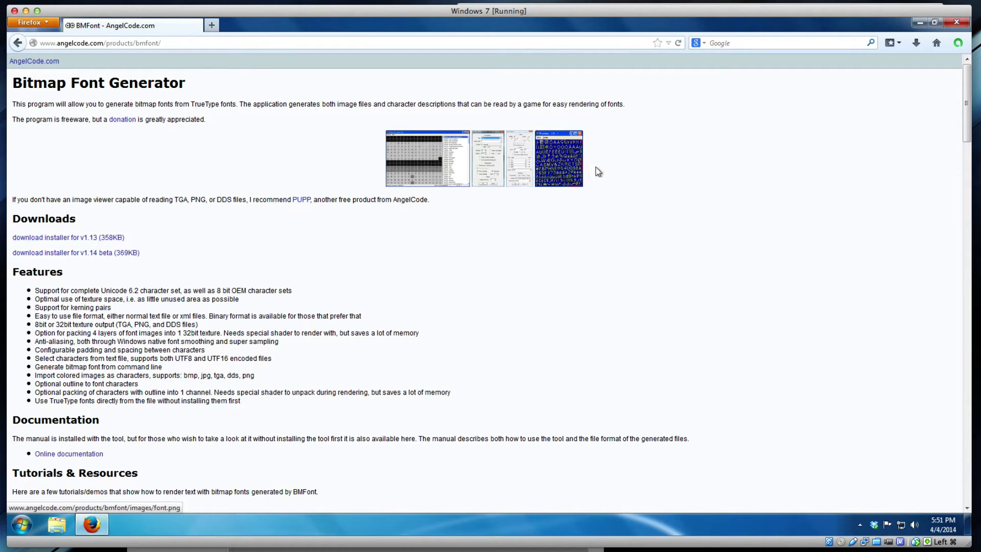
{"action": "left_click", "coordinate": [918, 23]}
- Launch BMFont, centre its window, and bring up Font settings, leaving the font at Arial
{"action": "left_click", "coordinate": [21, 525]}
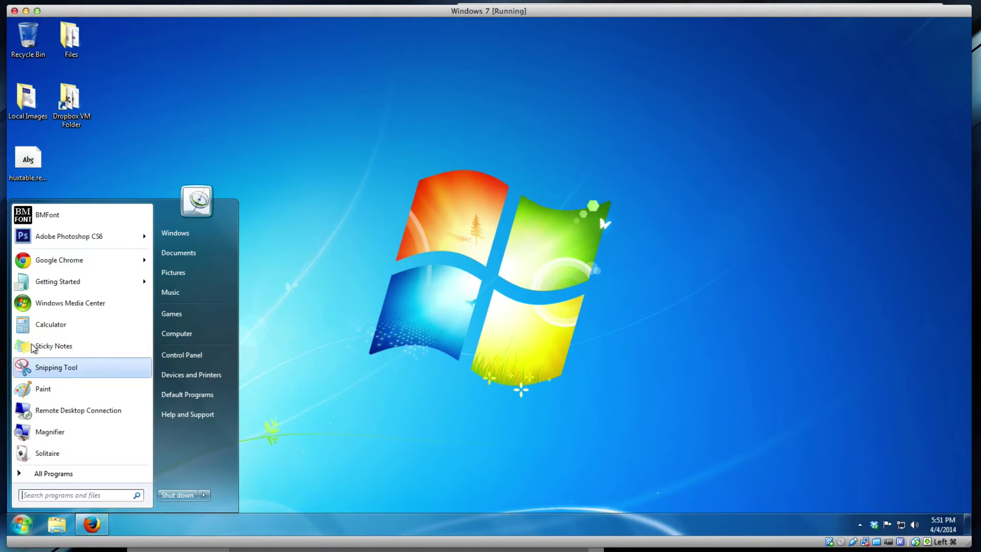
{"action": "left_click", "coordinate": [50, 213]}
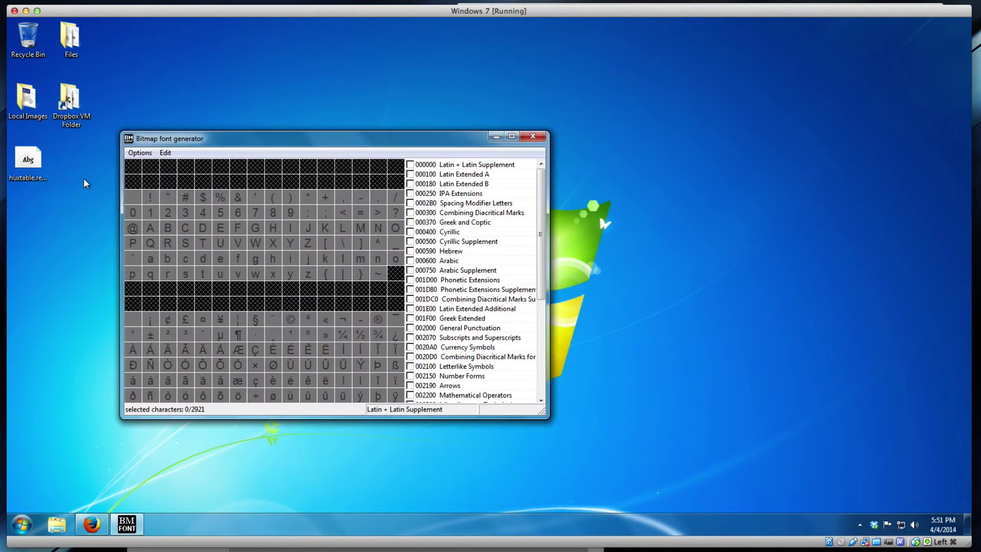
{"action": "left_click_drag", "start_coordinate": [237, 145], "coordinate": [381, 121]}
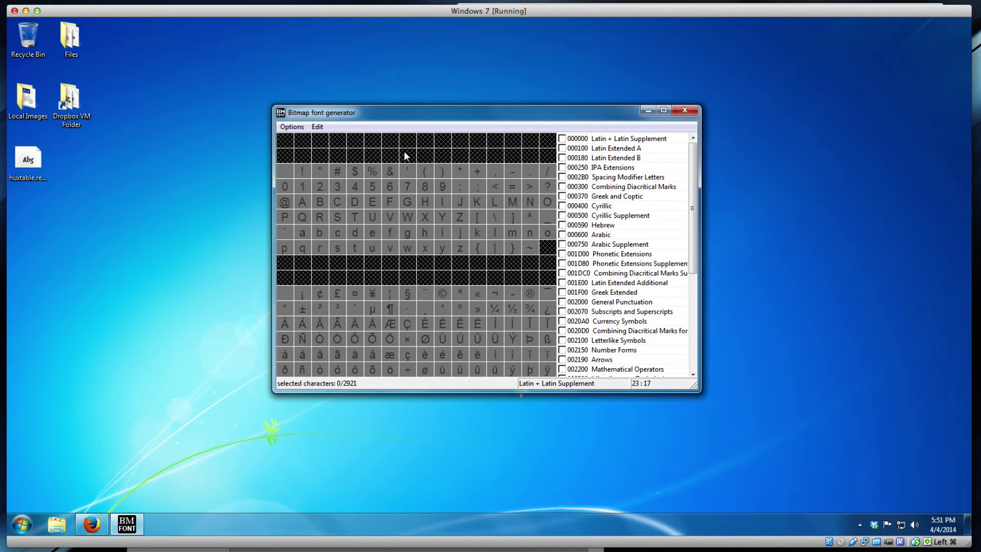
{"action": "left_click", "coordinate": [317, 128]}
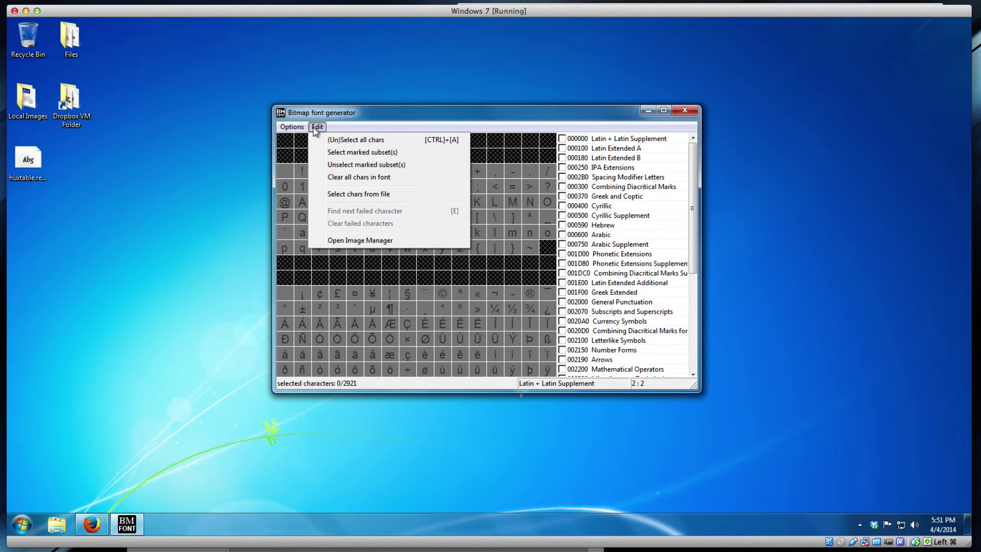
{"action": "mouse_move", "coordinate": [296, 130]}
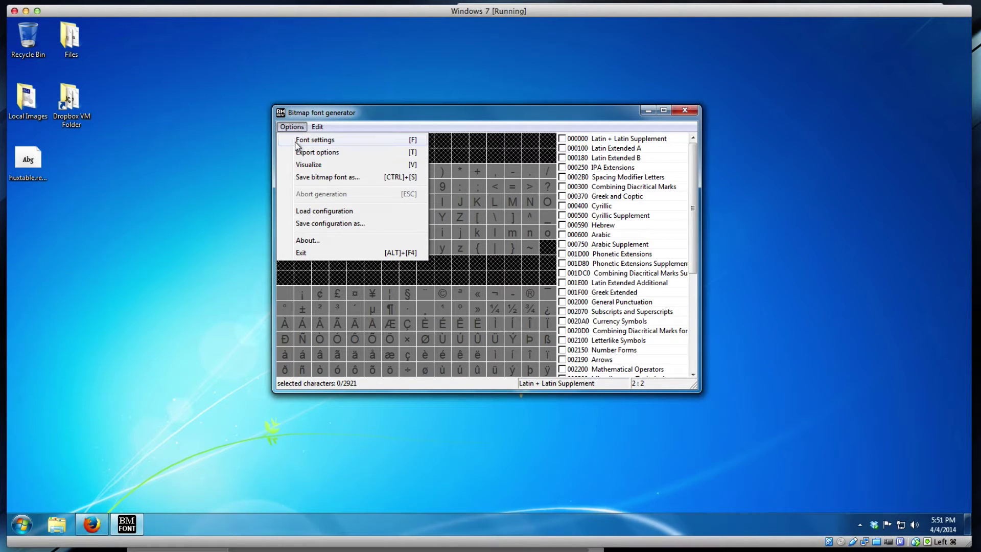
{"action": "left_click", "coordinate": [297, 144]}
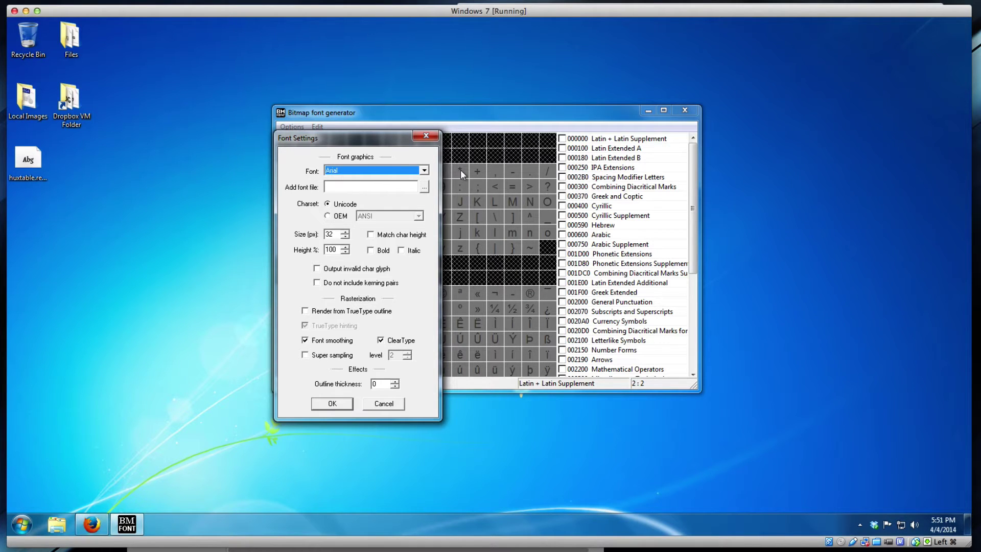
{"action": "left_click", "coordinate": [424, 170]}
{"action": "left_click", "coordinate": [414, 178]}
{"action": "left_click", "coordinate": [425, 170]}
{"action": "left_click", "coordinate": [415, 178]}
{"action": "left_click", "coordinate": [424, 170]}
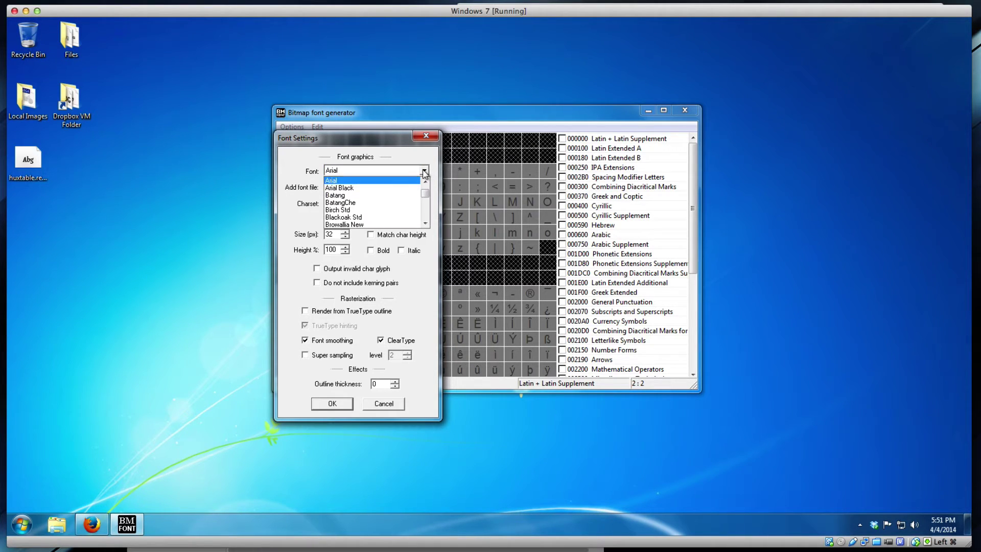
{"action": "left_click", "coordinate": [424, 172]}
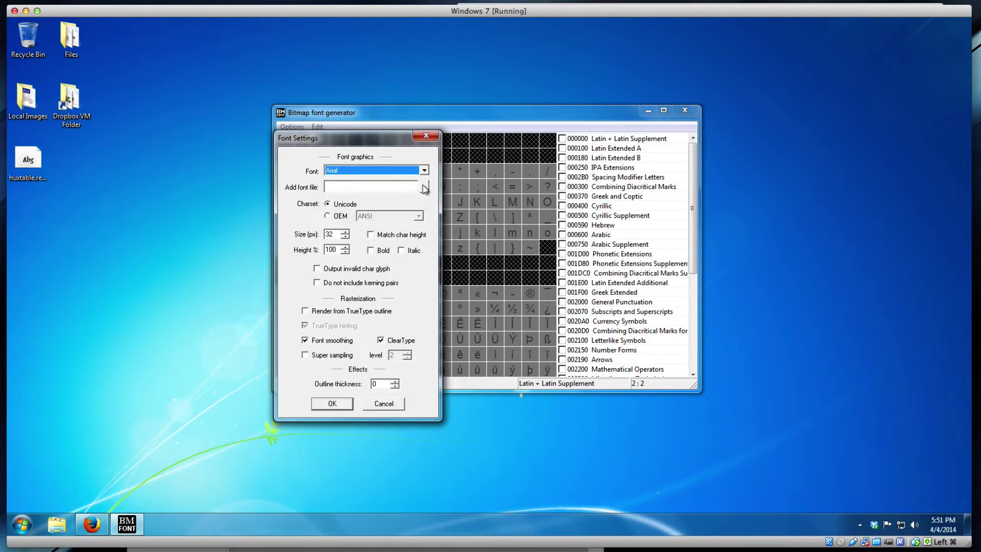
- Add the huxtable.regular.ttf font file and set the font to Huxtable
{"action": "left_click", "coordinate": [425, 187]}
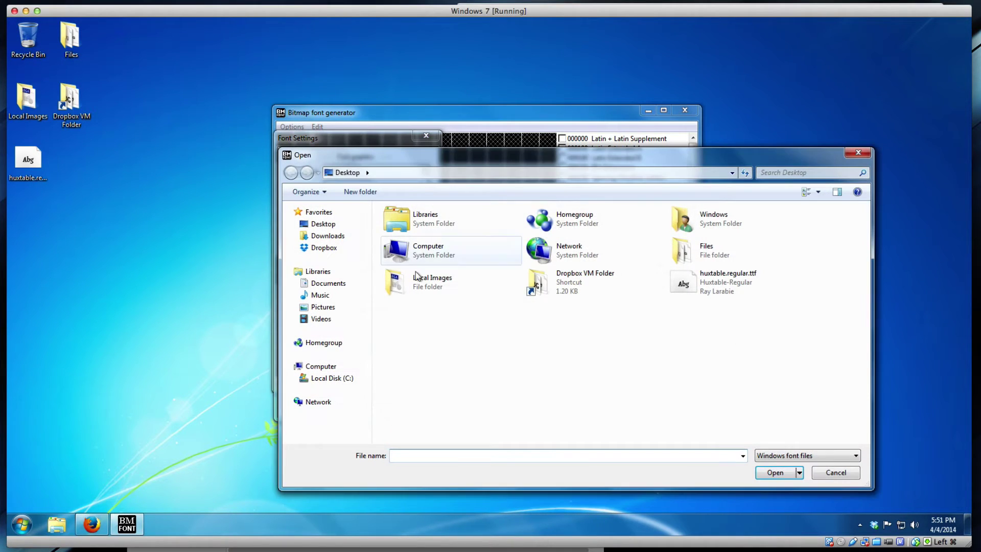
{"action": "left_click", "coordinate": [701, 299]}
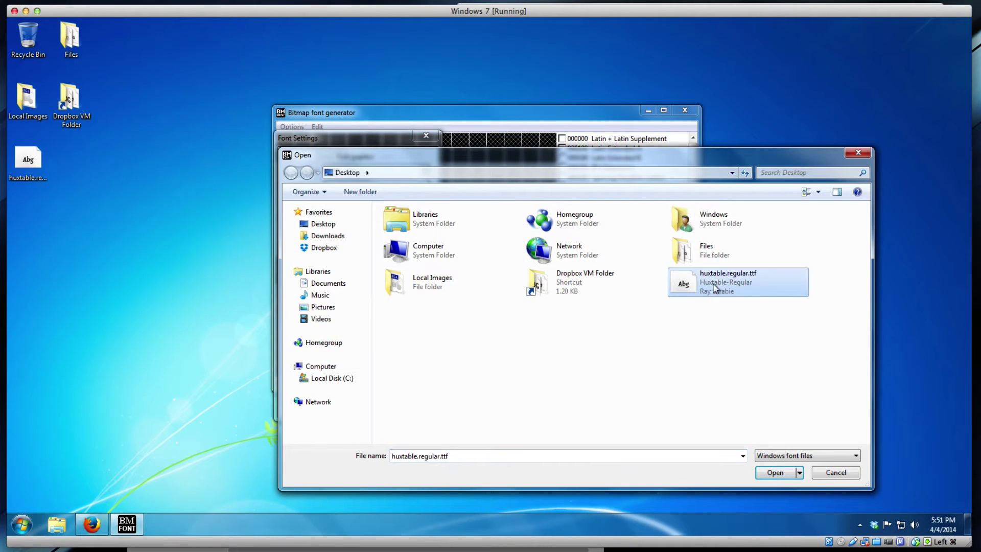
{"action": "left_click", "coordinate": [775, 472]}
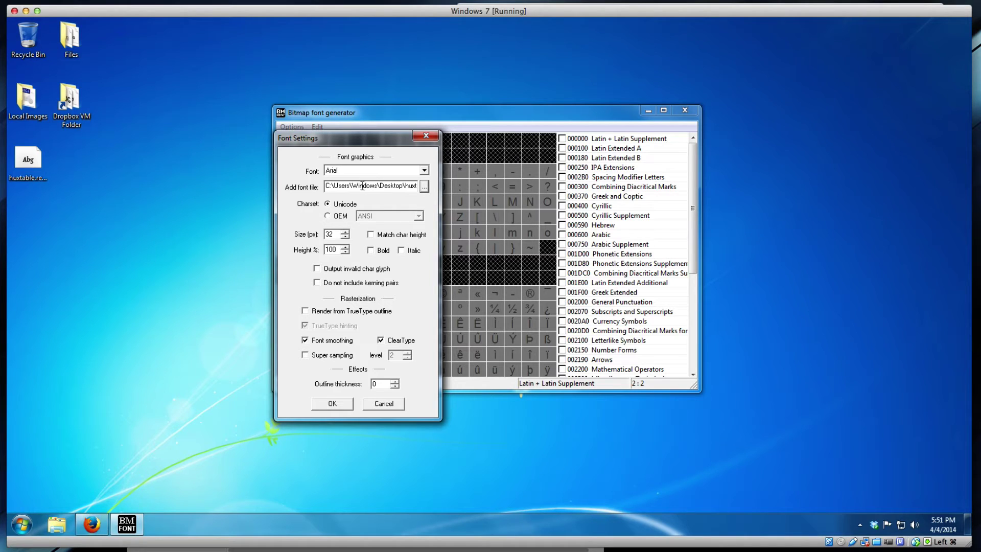
{"action": "left_click", "coordinate": [424, 172]}
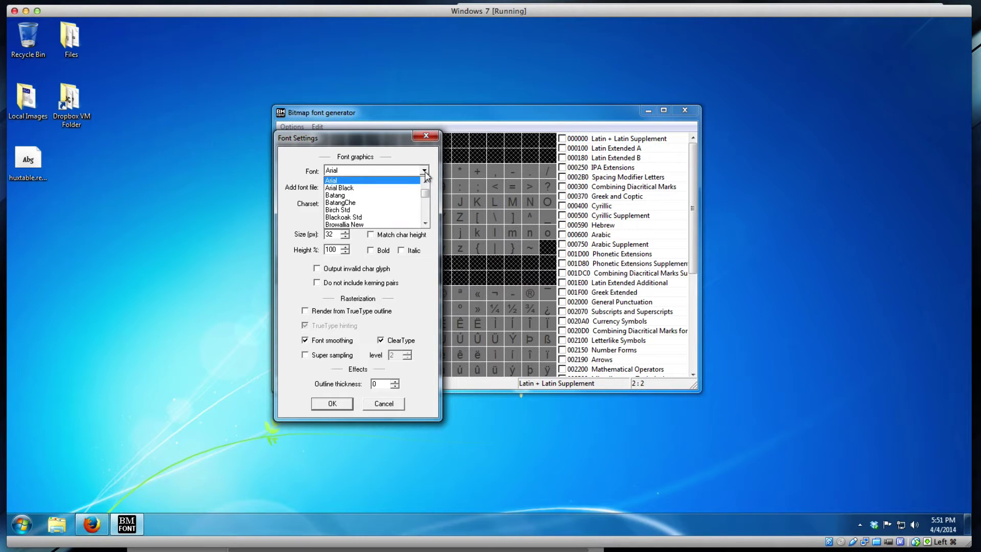
{"action": "key", "text": "h"}
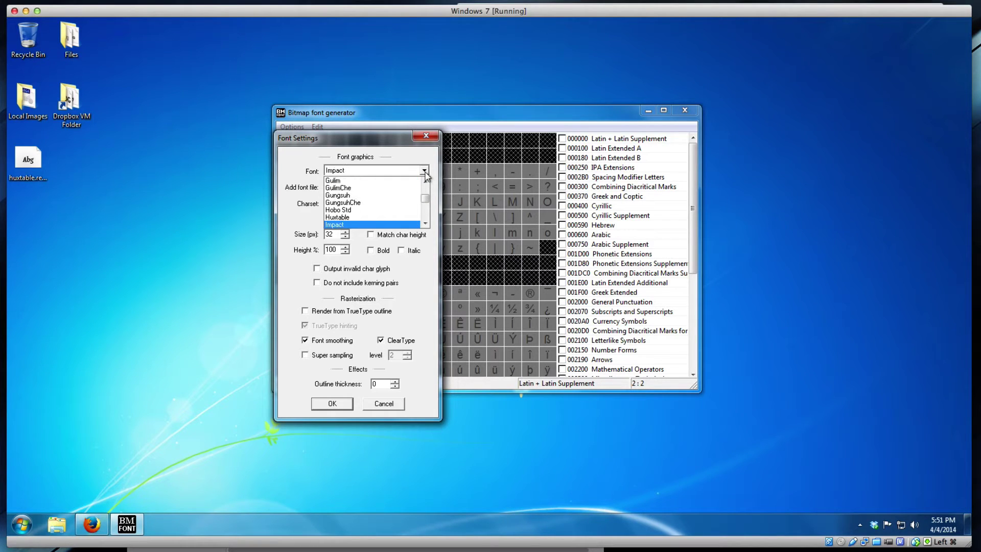
{"action": "key", "text": "Down"}
{"action": "left_click", "coordinate": [424, 172]}
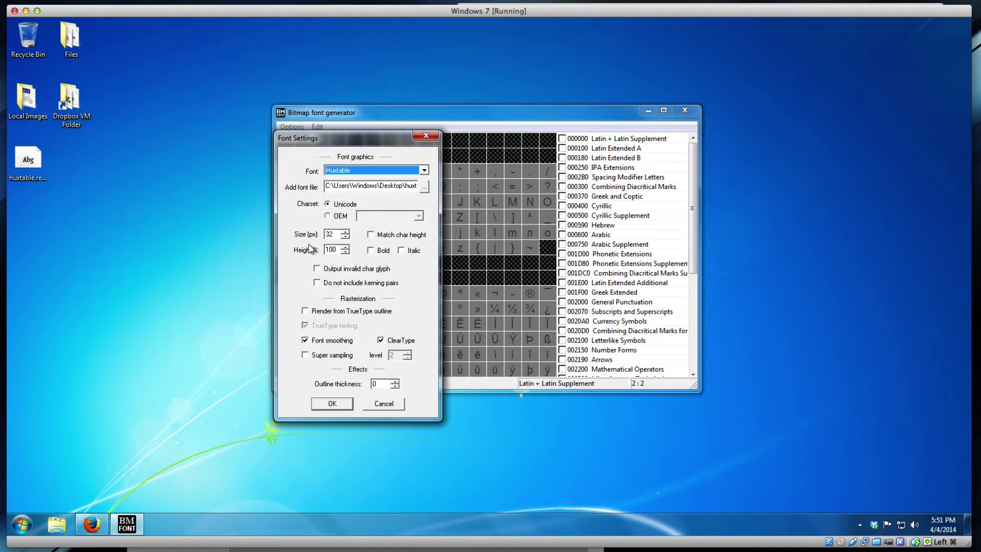
{"action": "left_click", "coordinate": [348, 404]}
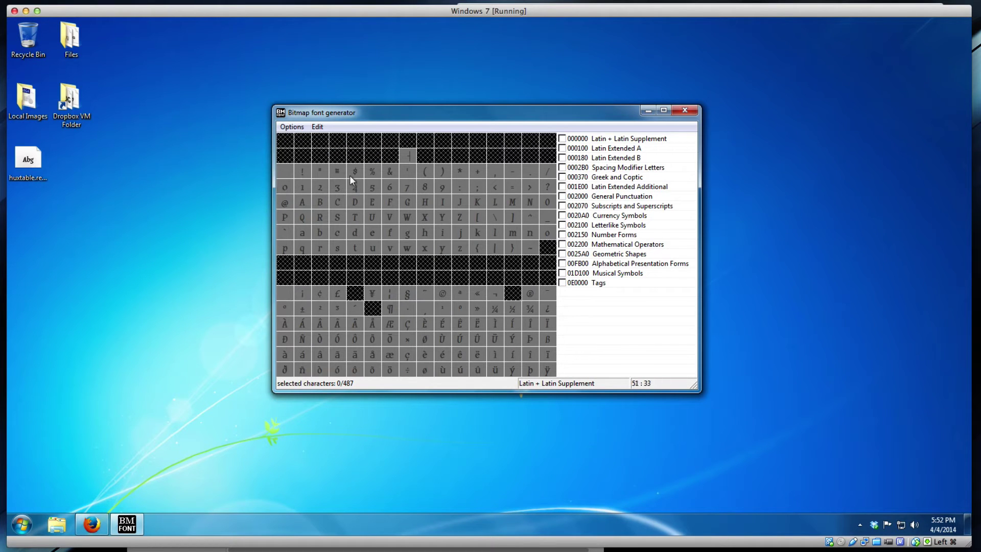
- Set export to 32-bit, White text with alpha, XML descriptor, DDS textures with DXT5 compression
{"action": "left_click", "coordinate": [296, 127]}
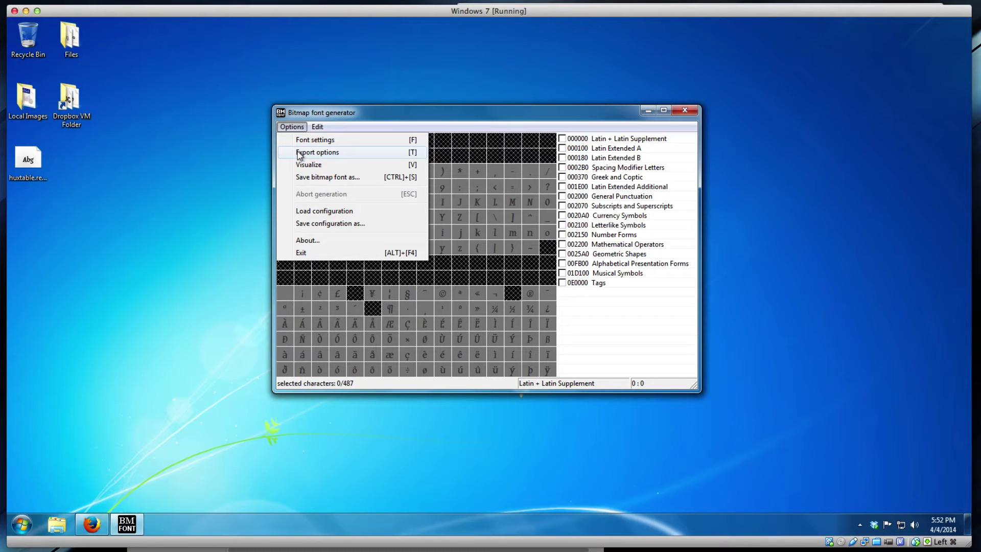
{"action": "left_click", "coordinate": [301, 153]}
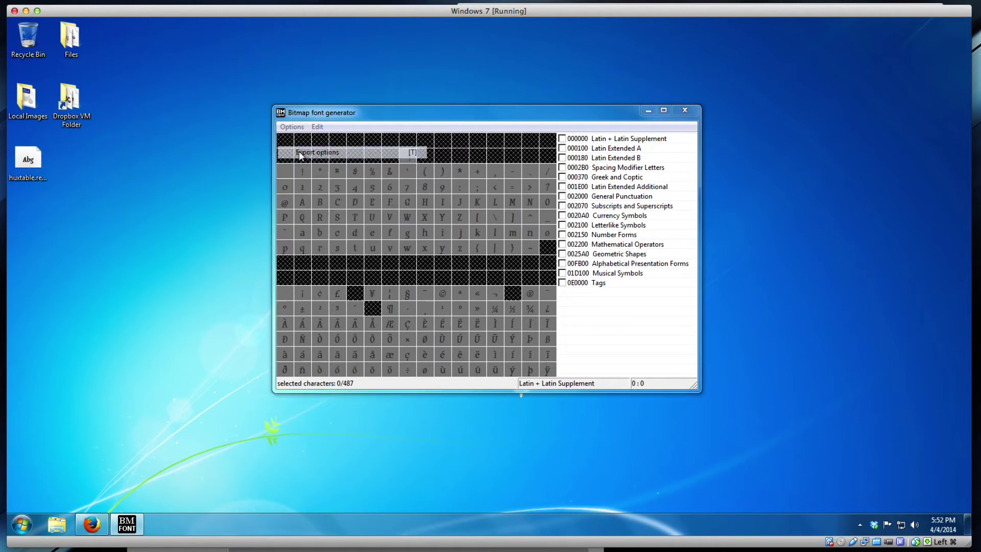
{"action": "left_click_drag", "start_coordinate": [335, 143], "coordinate": [158, 91]}
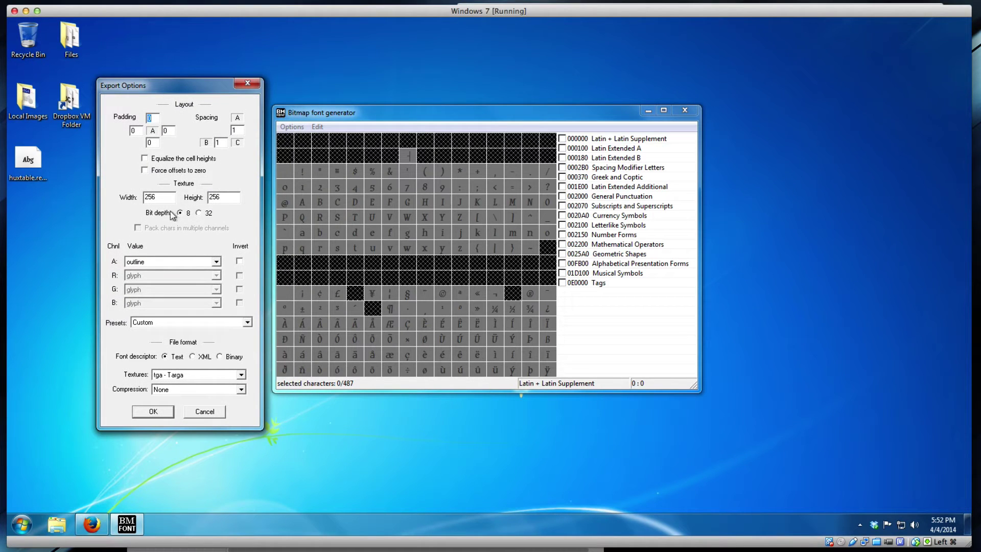
{"action": "left_click", "coordinate": [205, 213]}
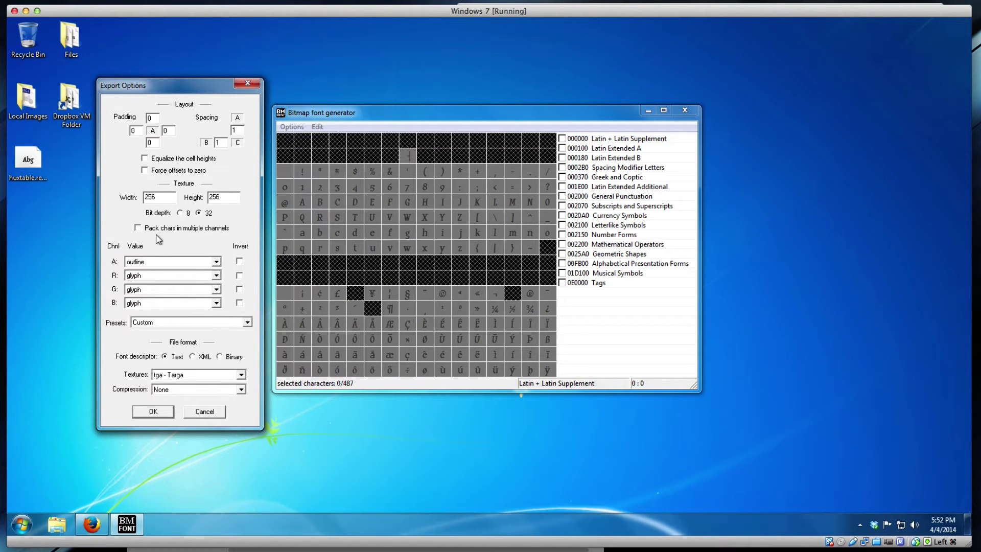
{"action": "left_click", "coordinate": [148, 327]}
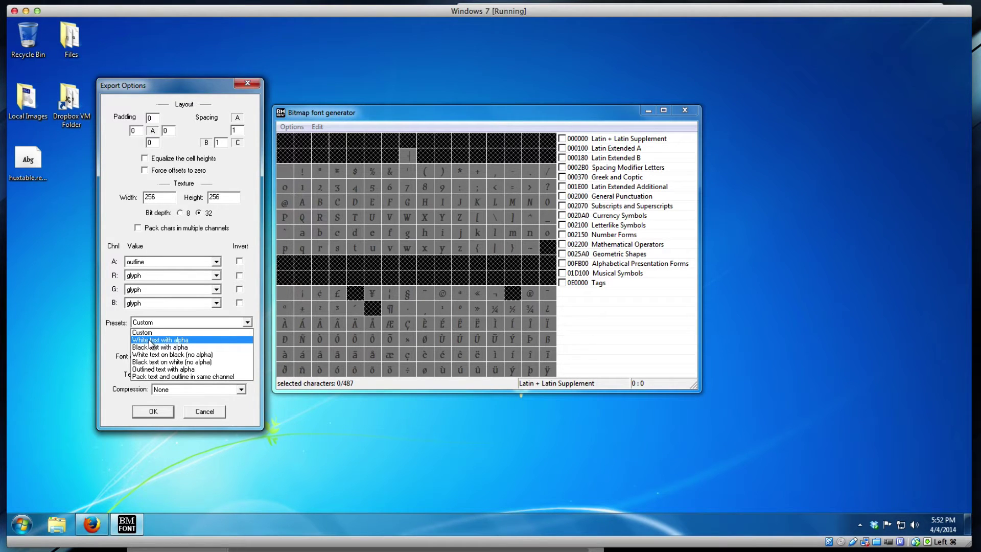
{"action": "left_click", "coordinate": [151, 340]}
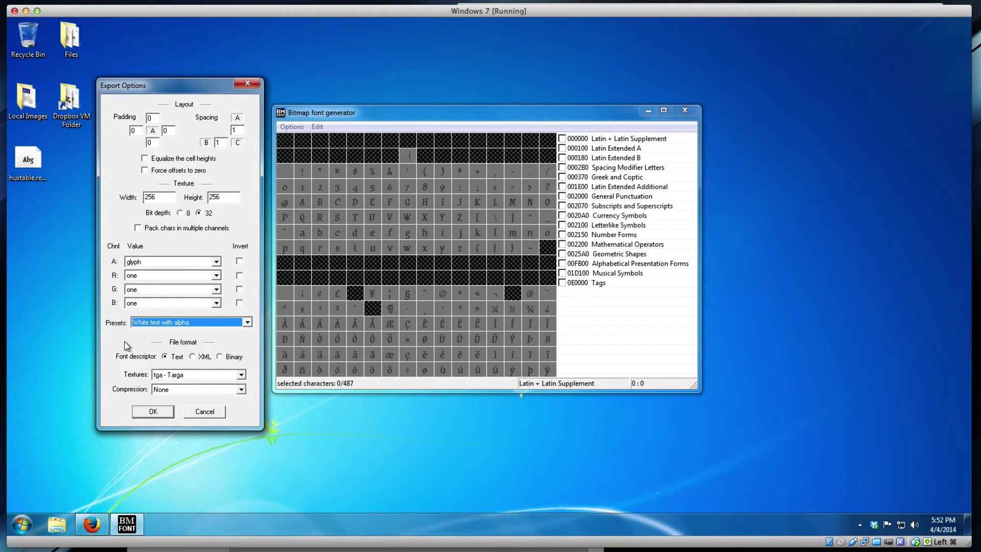
{"action": "left_click", "coordinate": [171, 377]}
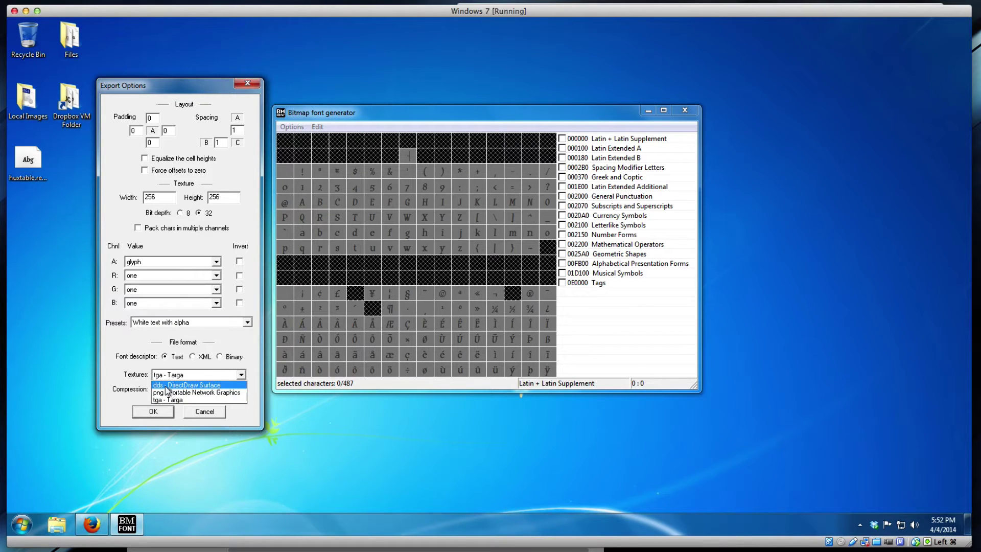
{"action": "left_click", "coordinate": [166, 386]}
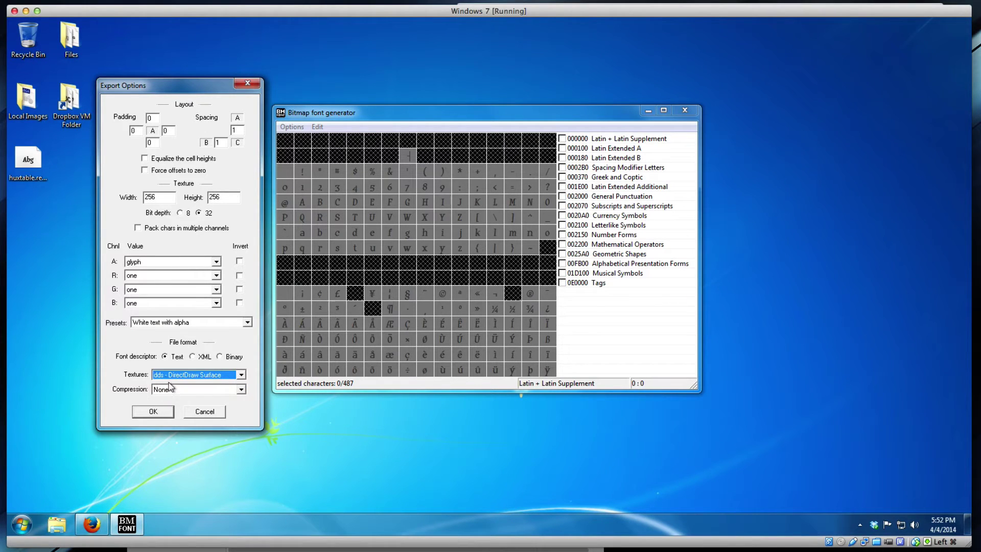
{"action": "left_click", "coordinate": [193, 357]}
{"action": "left_click", "coordinate": [180, 391]}
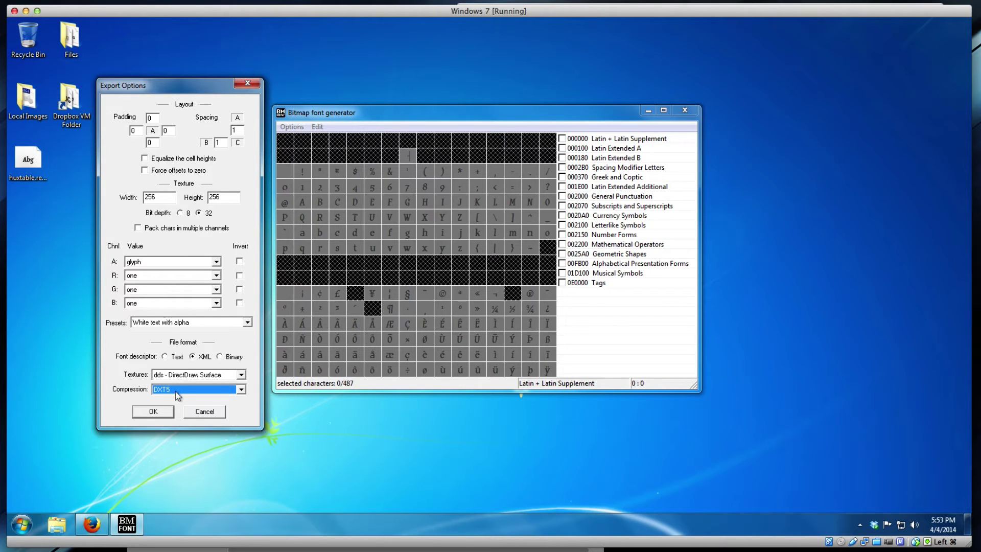
{"action": "left_click", "coordinate": [154, 412]}
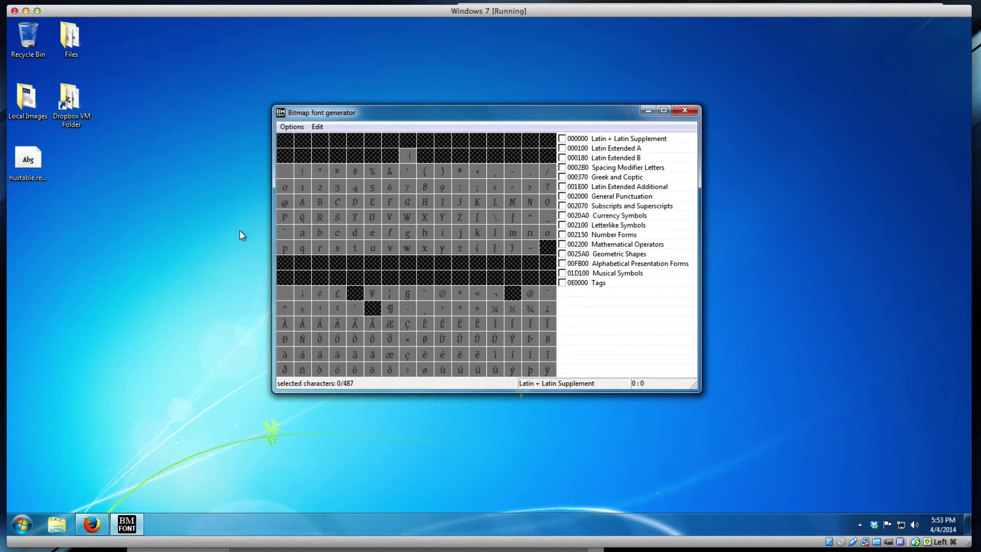
- Use Edit > (Un)Select all chars to include all 189 Latin + Latin Supplement characters
{"action": "left_click", "coordinate": [317, 127]}
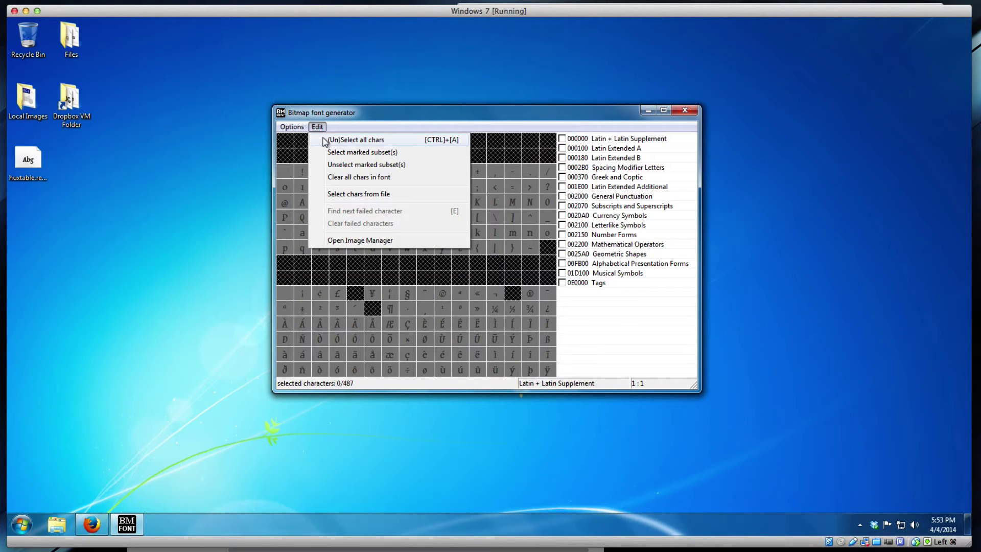
{"action": "left_click", "coordinate": [325, 140]}
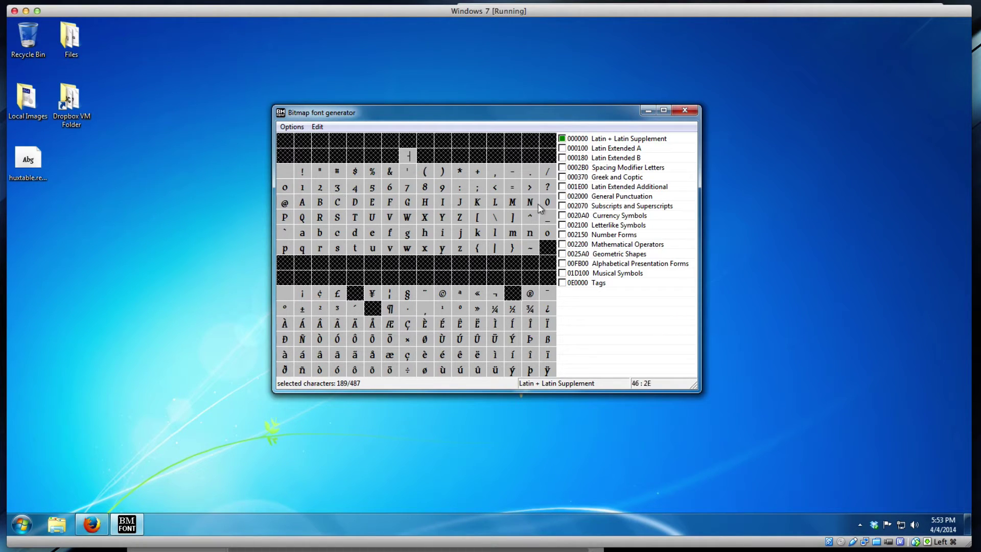
{"action": "left_click", "coordinate": [305, 127]}
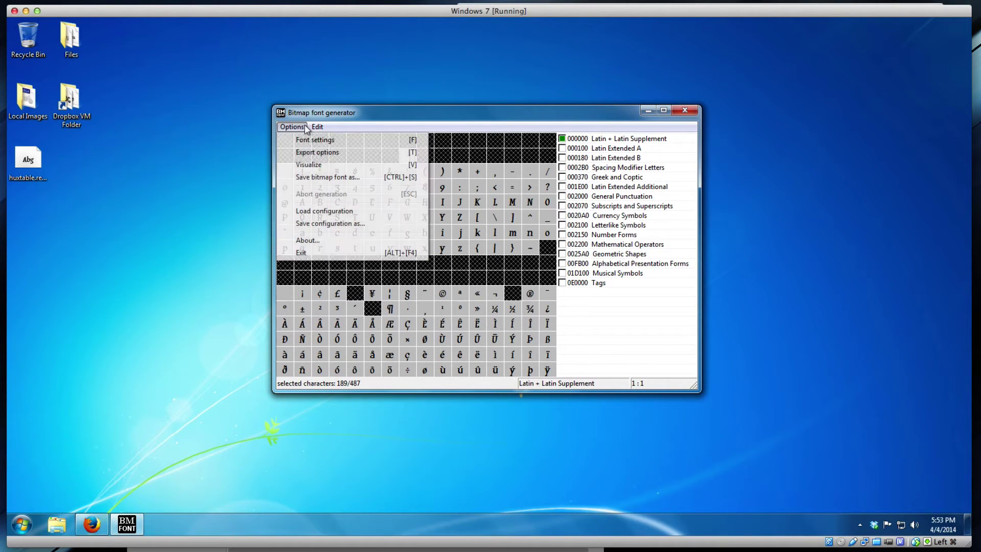
- Save the bitmap font to the Desktop as huxtable, producing huxtable.fnt and huxtable_0.dds
{"action": "left_click", "coordinate": [311, 178]}
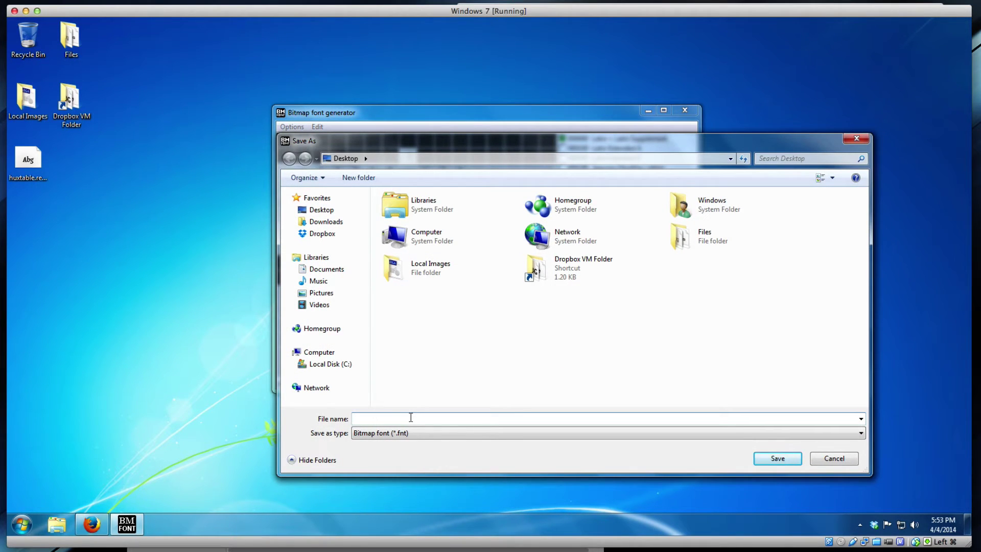
{"action": "type", "text": "huxtable"}
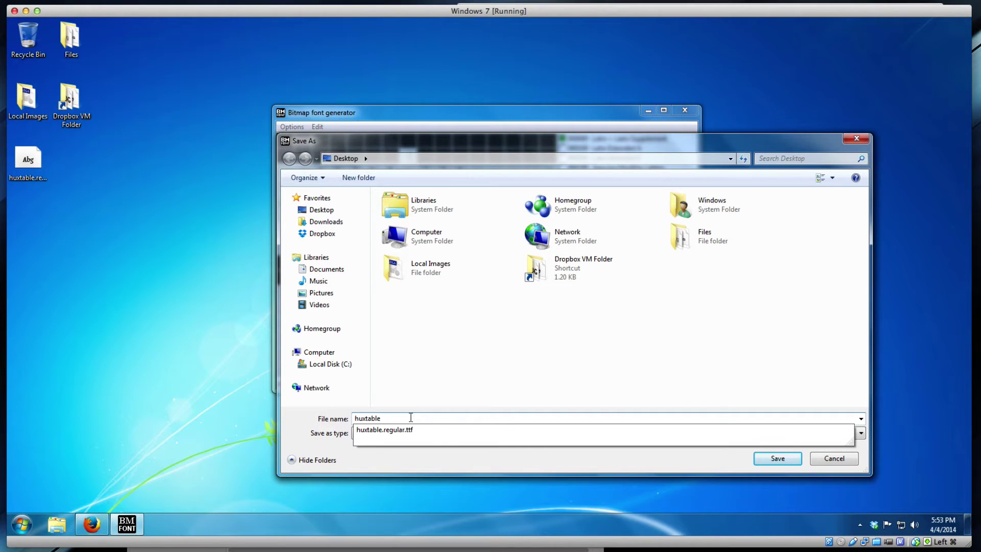
{"action": "left_click", "coordinate": [554, 458]}
{"action": "left_click", "coordinate": [781, 459]}
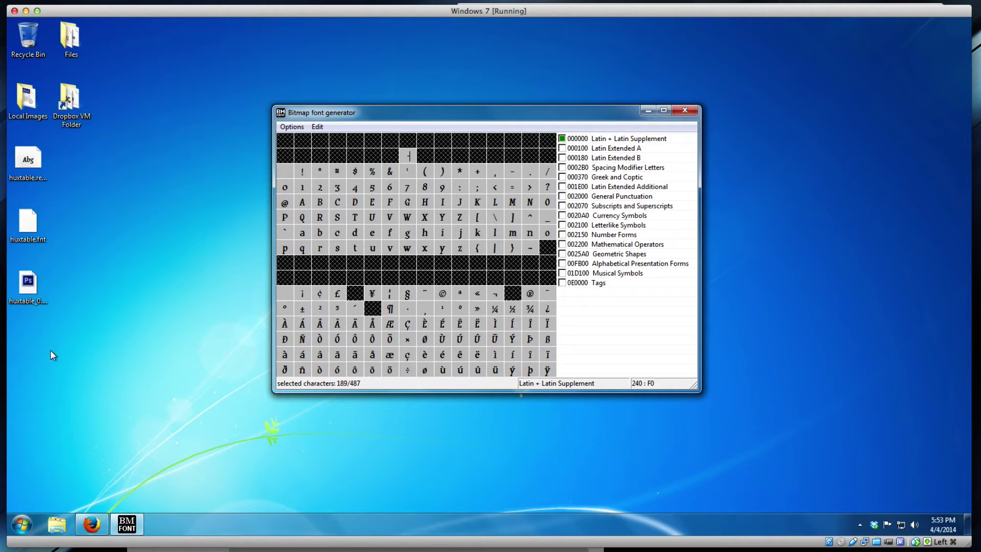
{"action": "left_click_drag", "start_coordinate": [50, 351], "coordinate": [21, 201]}
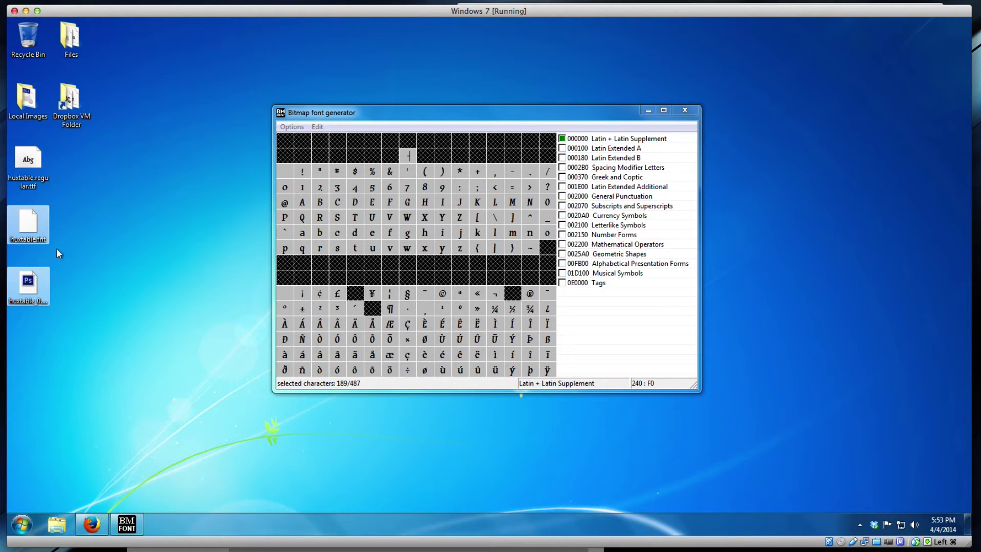
{"action": "left_click", "coordinate": [39, 240]}
{"action": "left_click", "coordinate": [38, 300]}
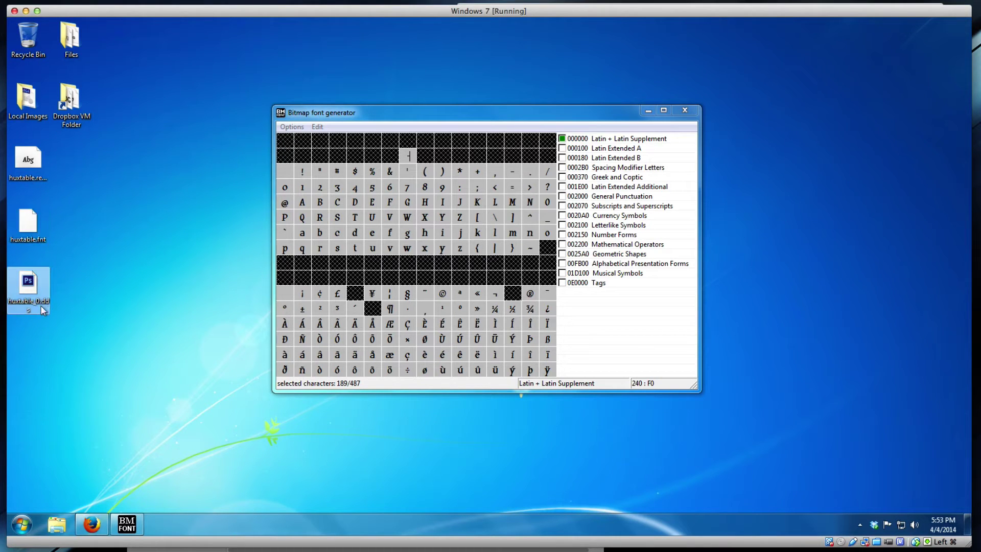
{"action": "left_click", "coordinate": [344, 126]}
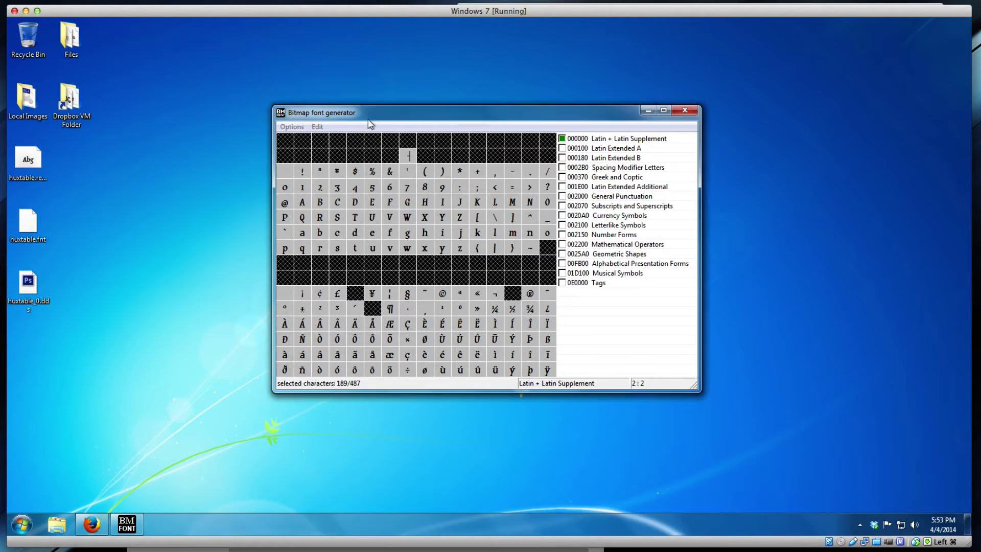
- Close BMFont and move huxtable.fnt and huxtable_0.dds into the Dropbox VM Folder
{"action": "left_click", "coordinate": [683, 111]}
{"action": "left_click_drag", "start_coordinate": [81, 351], "coordinate": [49, 217]}
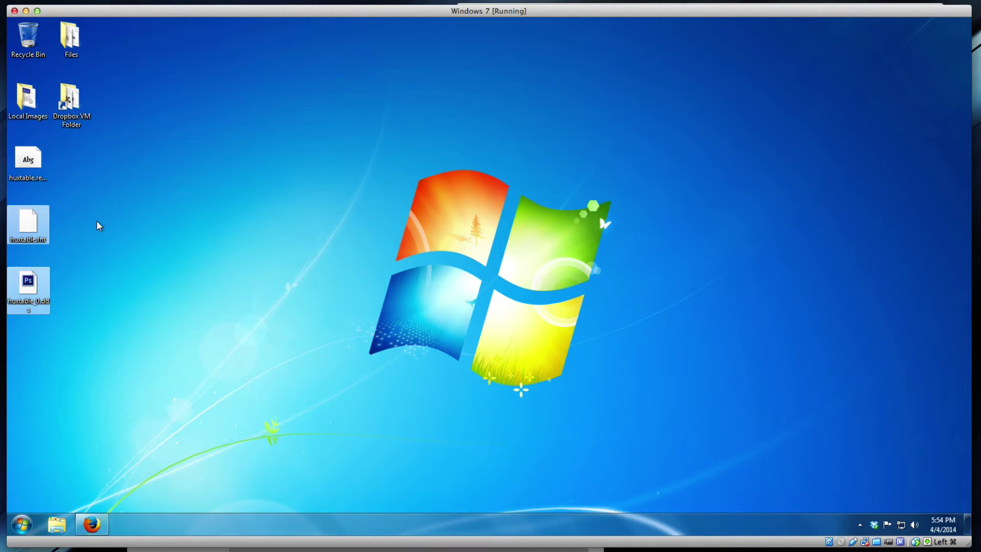
{"action": "left_click_drag", "start_coordinate": [28, 225], "coordinate": [70, 99]}
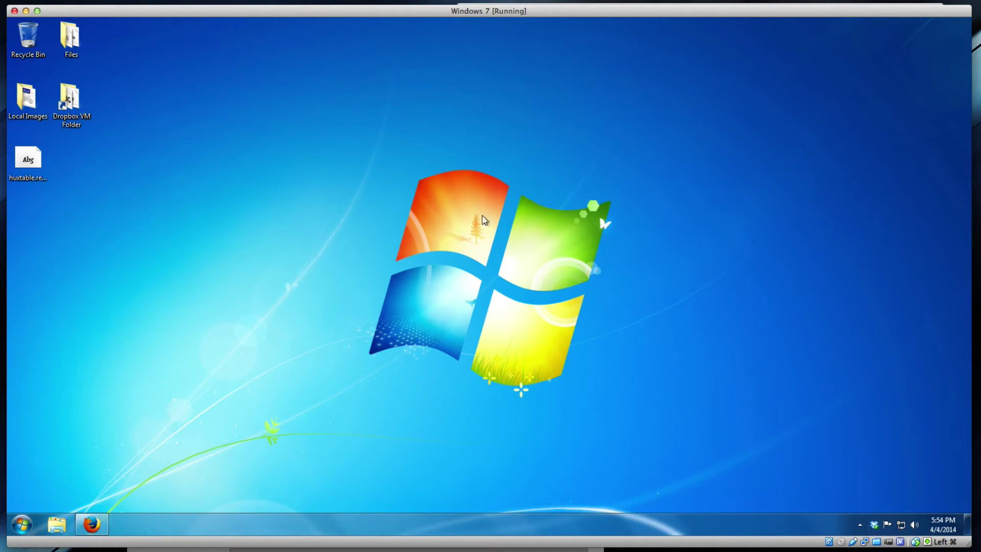
- Minimize Firefox to clear the desktop and bring up the Windows Start menu
{"action": "left_click", "coordinate": [22, 523]}
{"action": "left_click", "coordinate": [96, 528]}
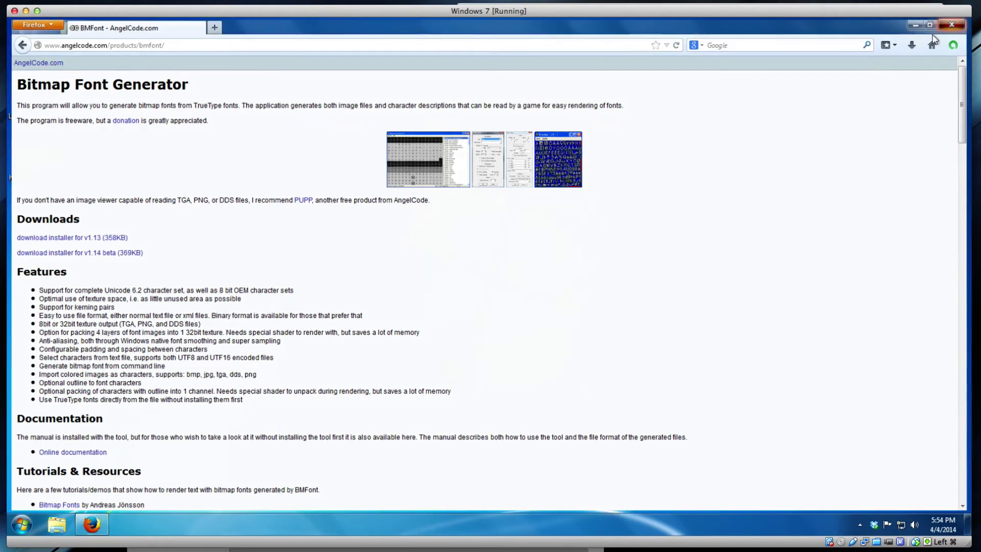
{"action": "left_click", "coordinate": [916, 25]}
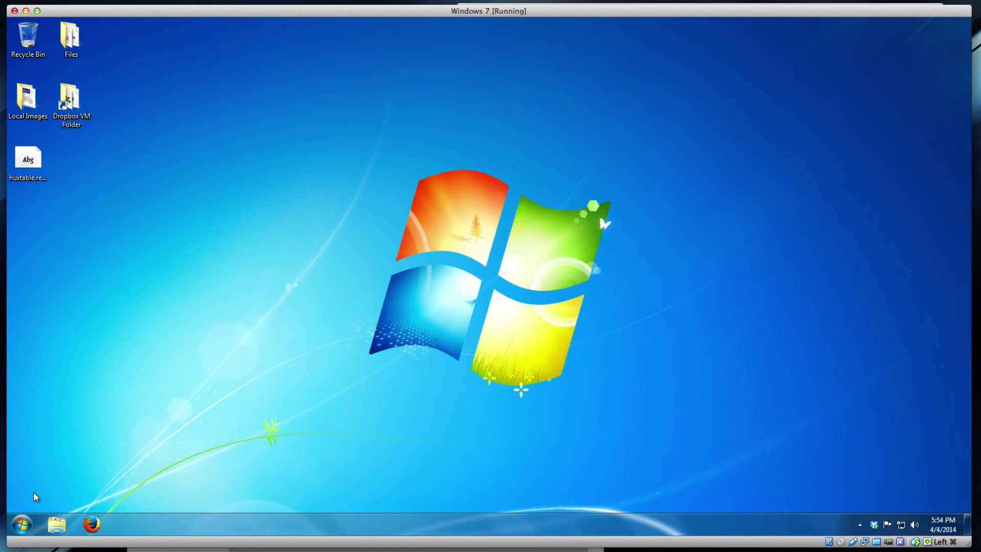
{"action": "left_click", "coordinate": [21, 524]}
- Marquee-select huxtable_0.dds and huxtable.fnt in the VirtualMachine window, drag them to the desktop, and close the window
{"action": "left_click", "coordinate": [174, 494]}
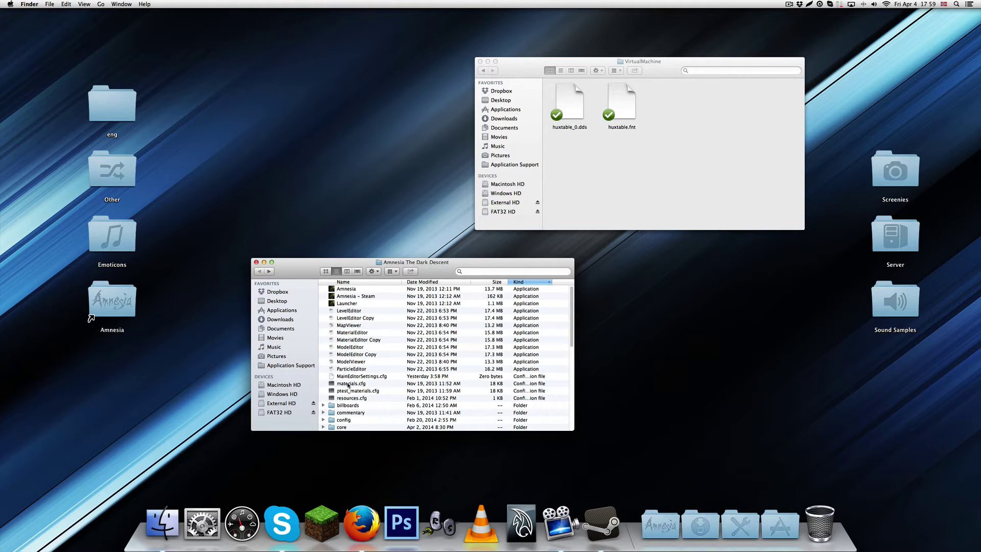
{"action": "left_click", "coordinate": [626, 175]}
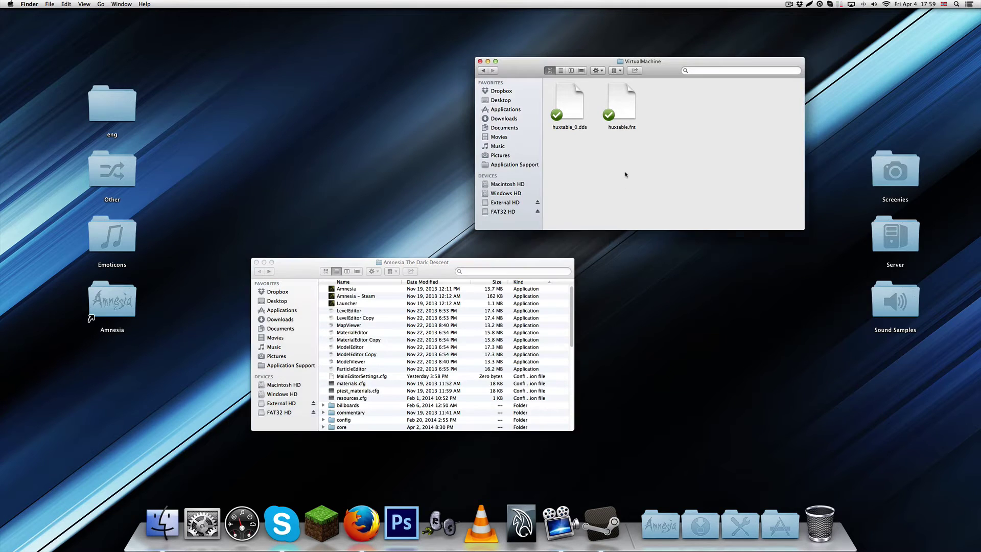
{"action": "left_click_drag", "start_coordinate": [696, 163], "coordinate": [561, 102]}
{"action": "left_click", "coordinate": [652, 137]}
{"action": "left_click_drag", "start_coordinate": [575, 156], "coordinate": [648, 119]}
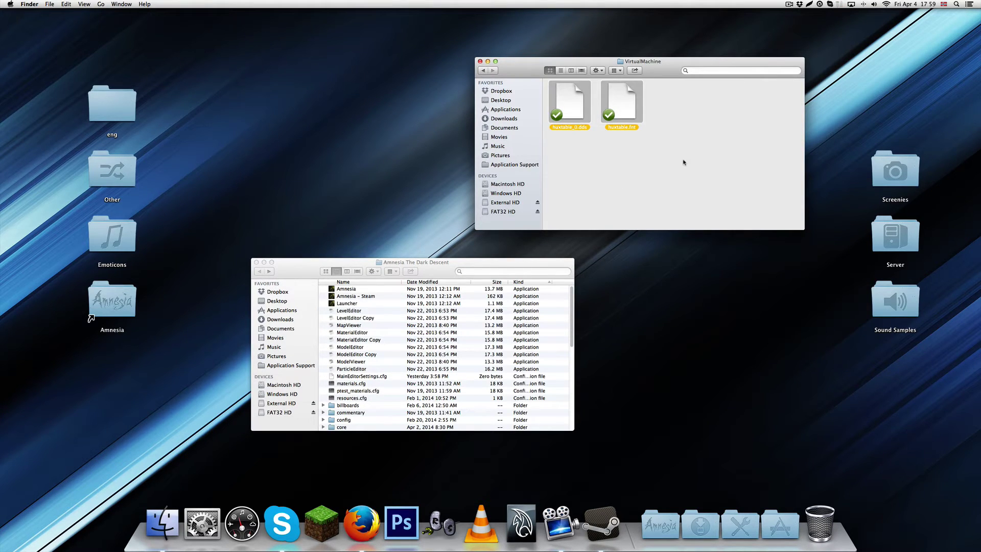
{"action": "left_click_drag", "start_coordinate": [682, 162], "coordinate": [392, 105]}
{"action": "left_click", "coordinate": [480, 62]}
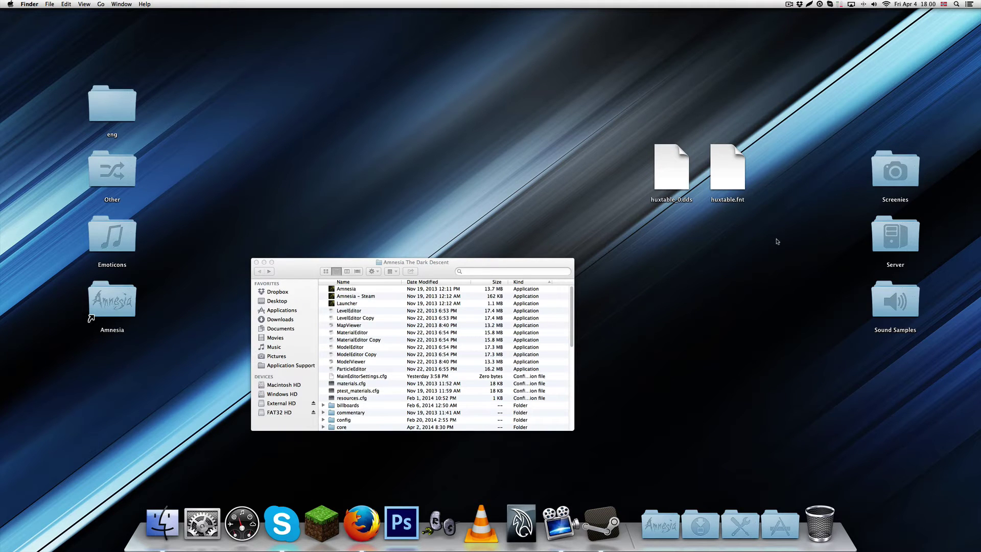
- Open huxtable.fnt with TextEdit, review its XML showing huxtable_0.dds and 189 chars, then close it
{"action": "left_click", "coordinate": [733, 175]}
{"action": "right_click", "coordinate": [728, 174]}
{"action": "mouse_move", "coordinate": [777, 185]}
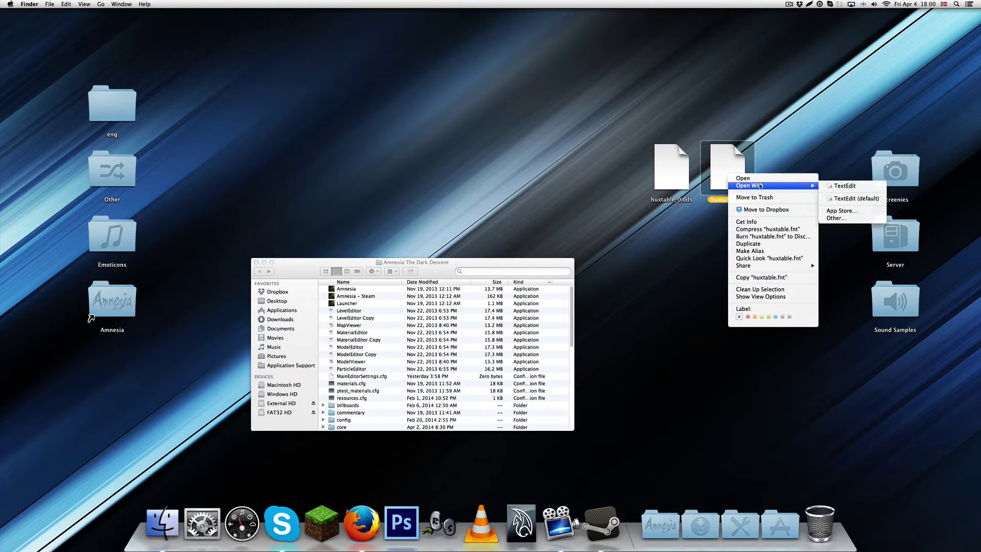
{"action": "left_click", "coordinate": [862, 186]}
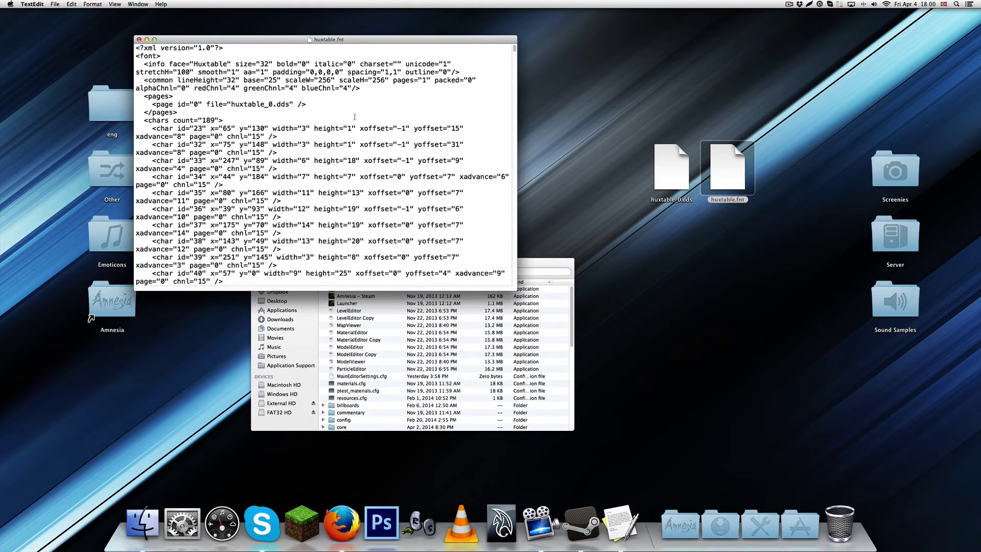
{"action": "scroll", "coordinate": [283, 261], "scroll_direction": "down", "scroll_amount": 2}
{"action": "scroll", "coordinate": [303, 172], "scroll_direction": "up", "scroll_amount": 2}
{"action": "left_click_drag", "start_coordinate": [516, 48], "coordinate": [523, 261]}
{"action": "scroll", "coordinate": [499, 105], "scroll_direction": "up", "scroll_amount": 20}
{"action": "left_click", "coordinate": [139, 39]}
- Quit TextEdit and bring the Amnesia The Dark Descent folder window forward
{"action": "left_click_drag", "start_coordinate": [751, 258], "coordinate": [660, 169]}
{"action": "right_click", "coordinate": [621, 522]}
{"action": "left_click", "coordinate": [659, 493]}
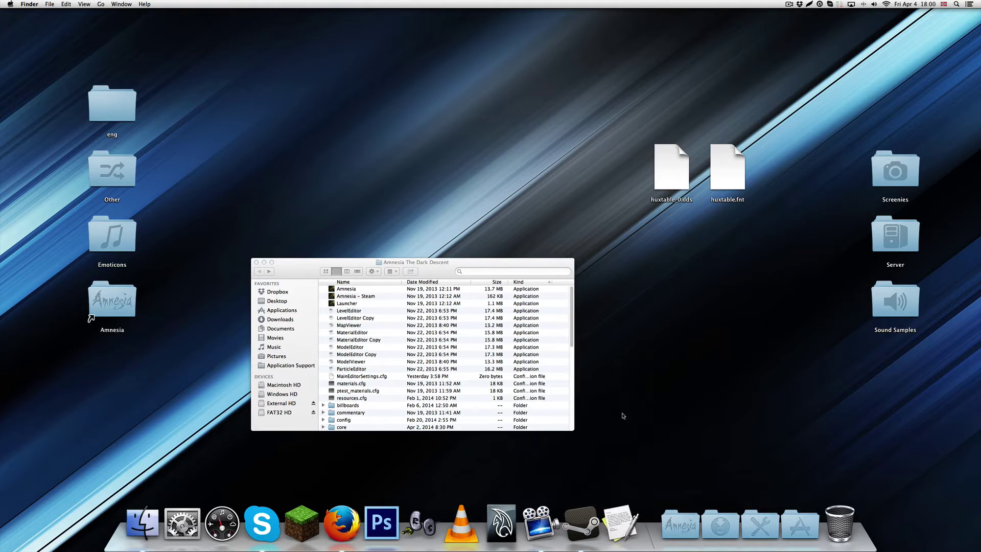
{"action": "left_click", "coordinate": [528, 266]}
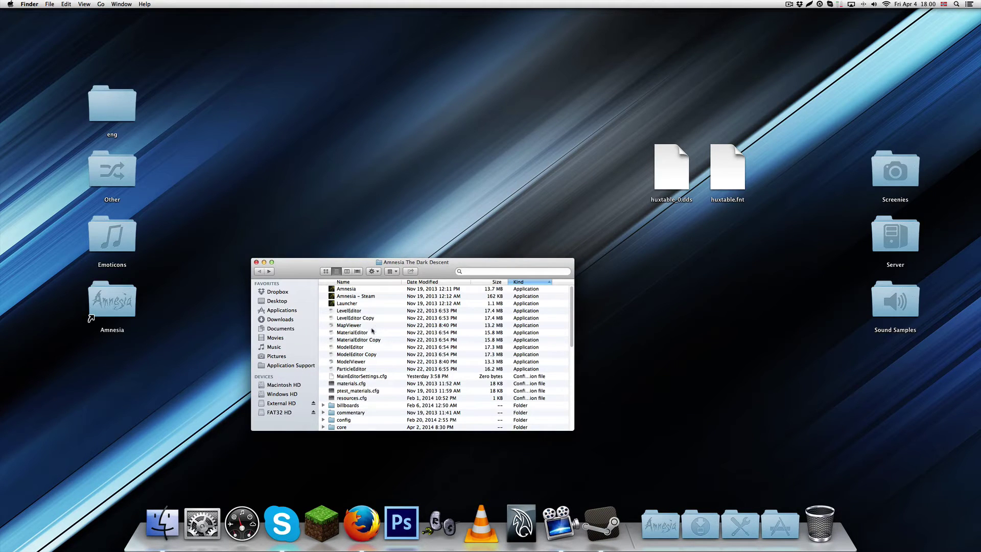
- Open the mod_example folder and select its fonts subfolder
{"action": "scroll", "coordinate": [372, 352], "scroll_direction": "down", "scroll_amount": 5}
{"action": "scroll", "coordinate": [371, 352], "scroll_direction": "up", "scroll_amount": 5}
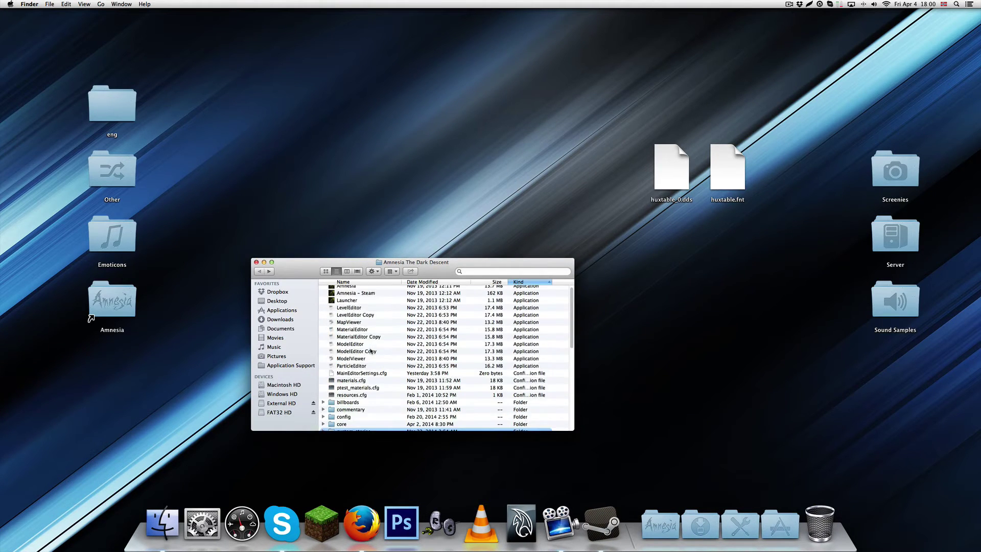
{"action": "scroll", "coordinate": [359, 332], "scroll_direction": "up", "scroll_amount": 1}
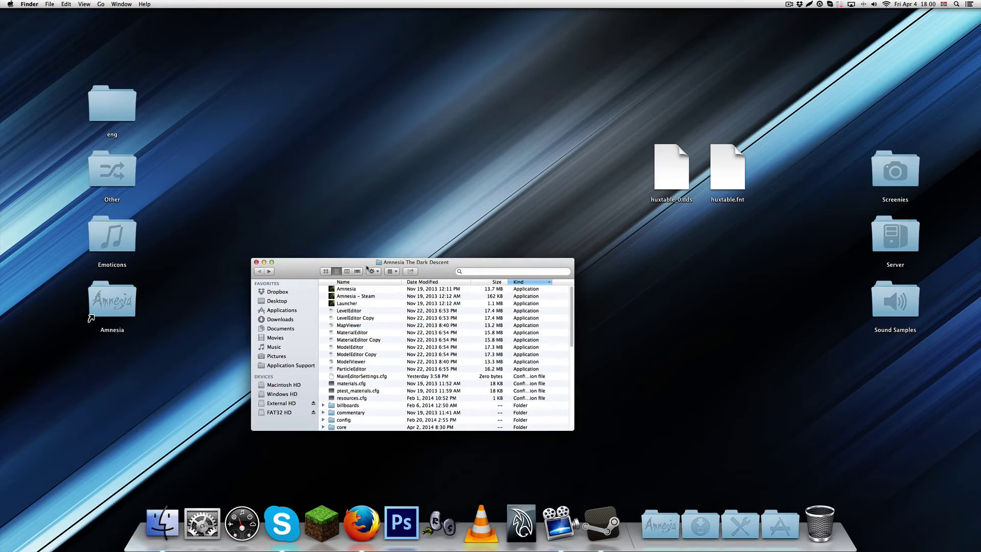
{"action": "left_click_drag", "start_coordinate": [368, 269], "coordinate": [360, 239]}
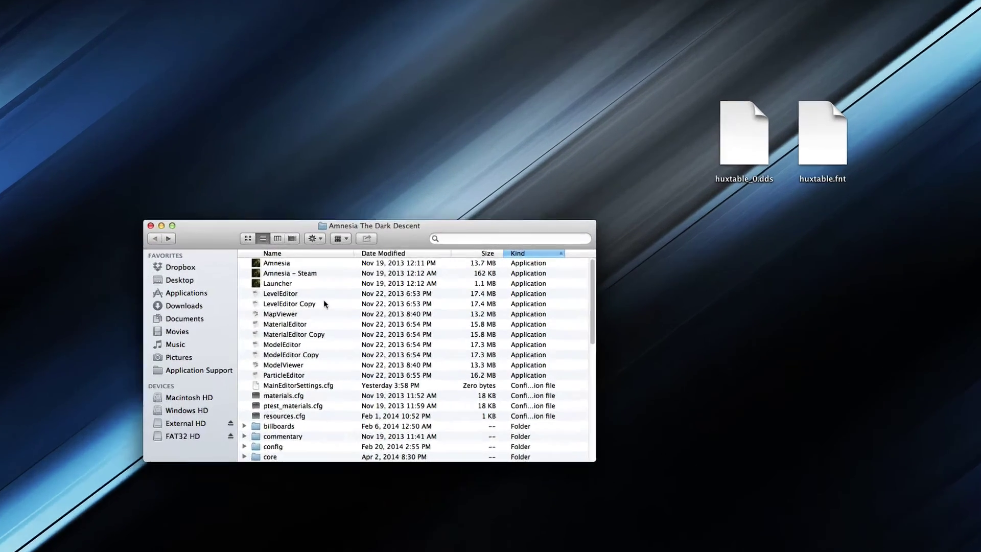
{"action": "scroll", "coordinate": [369, 305], "scroll_direction": "down", "scroll_amount": 5}
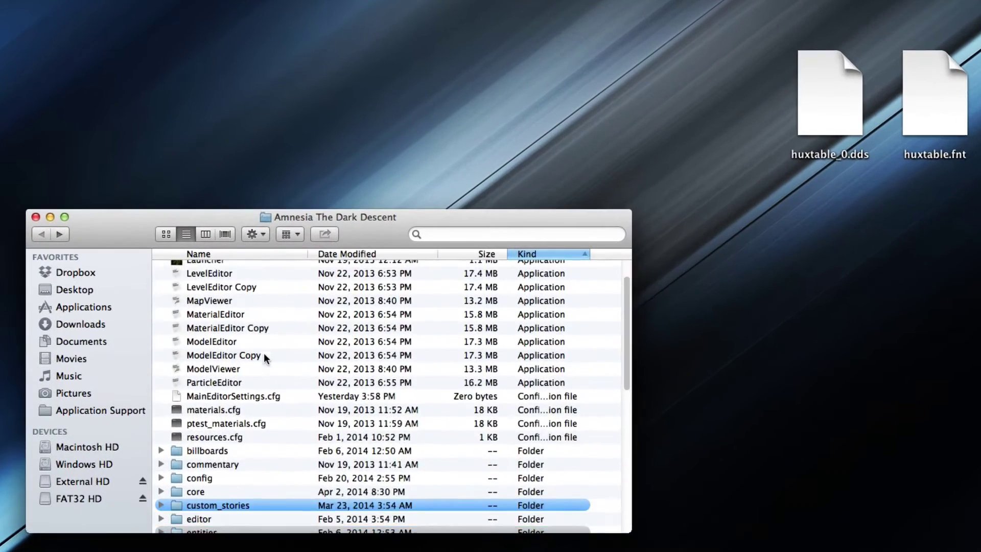
{"action": "scroll", "coordinate": [264, 353], "scroll_direction": "down", "scroll_amount": 5}
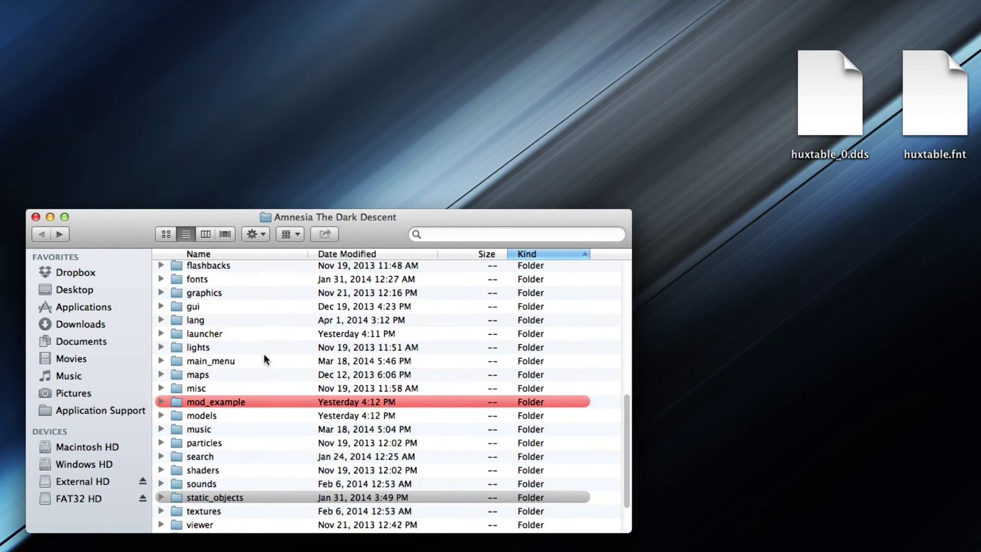
{"action": "left_click", "coordinate": [199, 404]}
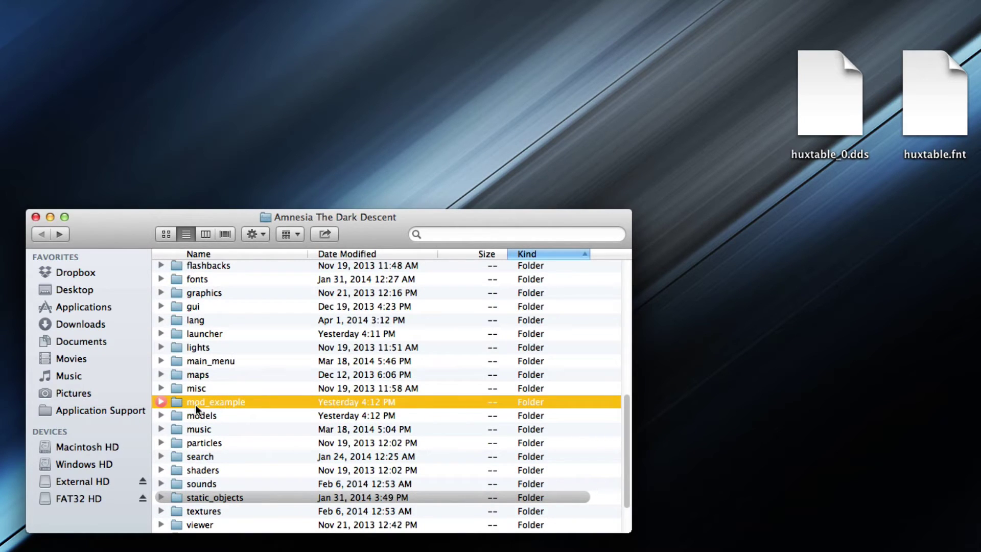
{"action": "double_click", "coordinate": [205, 401]}
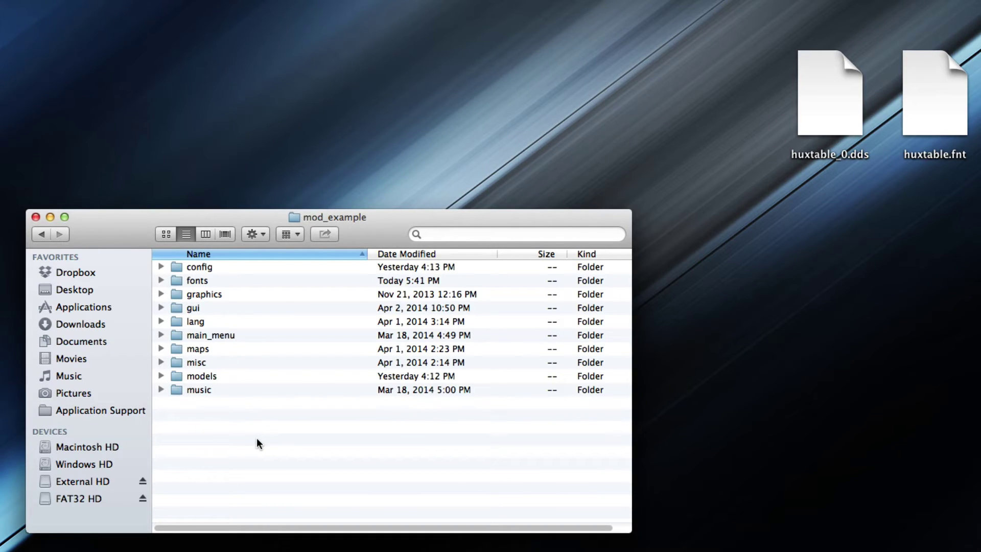
{"action": "left_click_drag", "start_coordinate": [204, 351], "coordinate": [200, 336]}
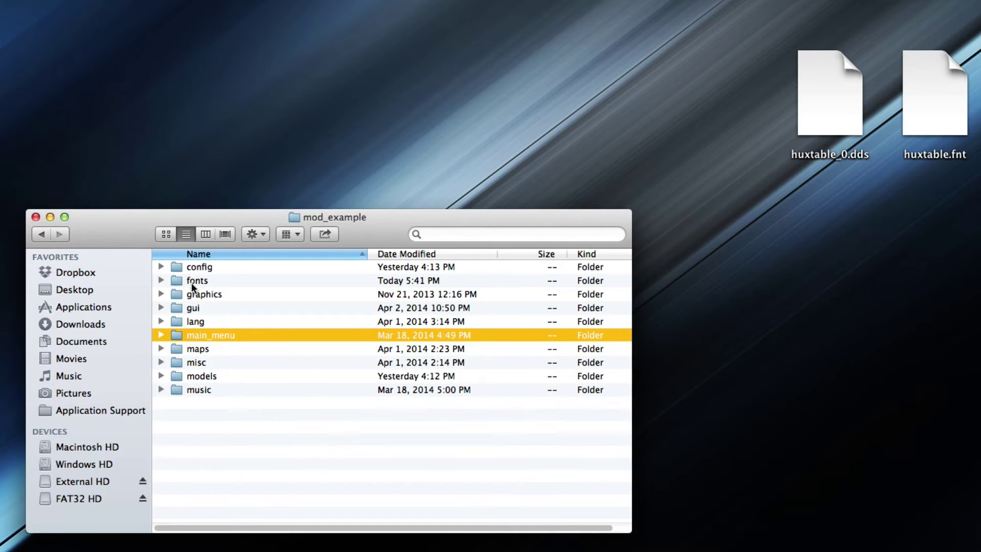
{"action": "left_click_drag", "start_coordinate": [192, 281], "coordinate": [195, 267]}
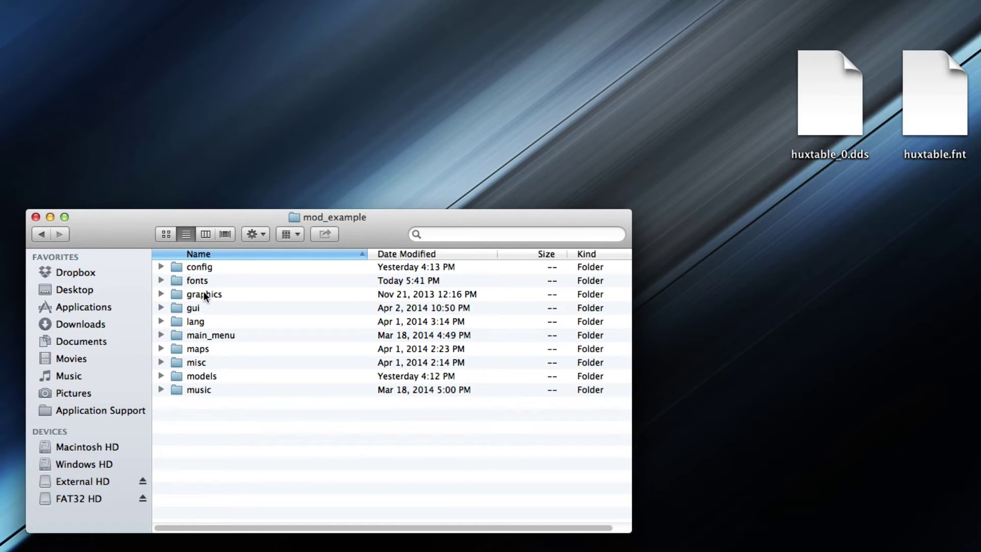
{"action": "left_click", "coordinate": [204, 281]}
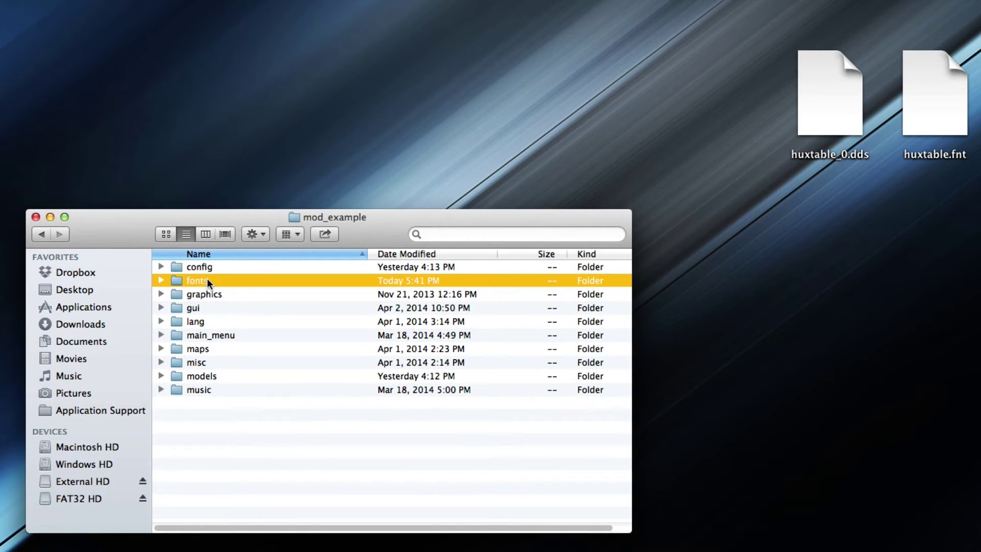
- Review resources.cfg's mod_example Directory lines in TextEdit, then open and close pre_menu.cfg
{"action": "left_click", "coordinate": [160, 267]}
{"action": "left_click", "coordinate": [249, 417]}
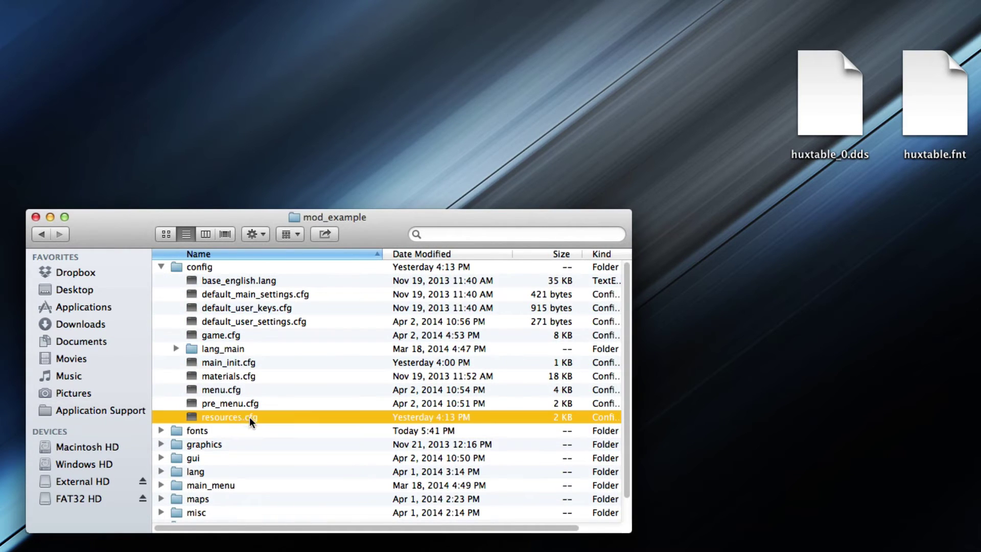
{"action": "double_click", "coordinate": [250, 417]}
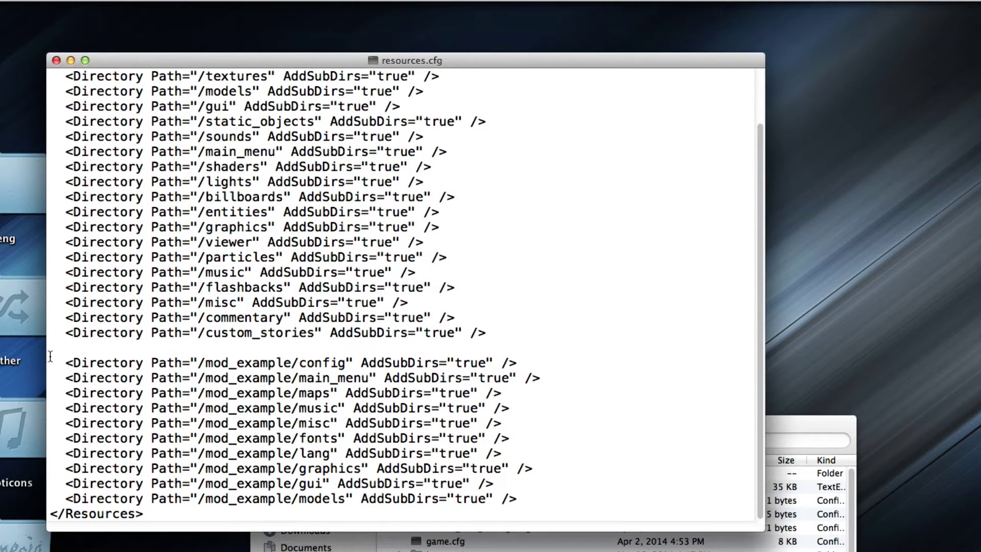
{"action": "left_click_drag", "start_coordinate": [51, 360], "coordinate": [579, 513]}
{"action": "left_click", "coordinate": [579, 513]}
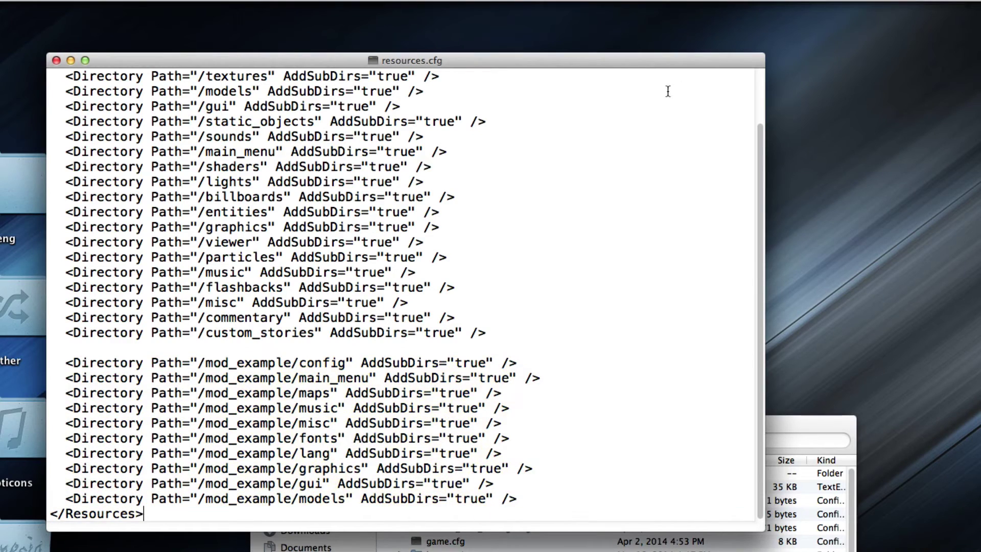
{"action": "left_click", "coordinate": [56, 60]}
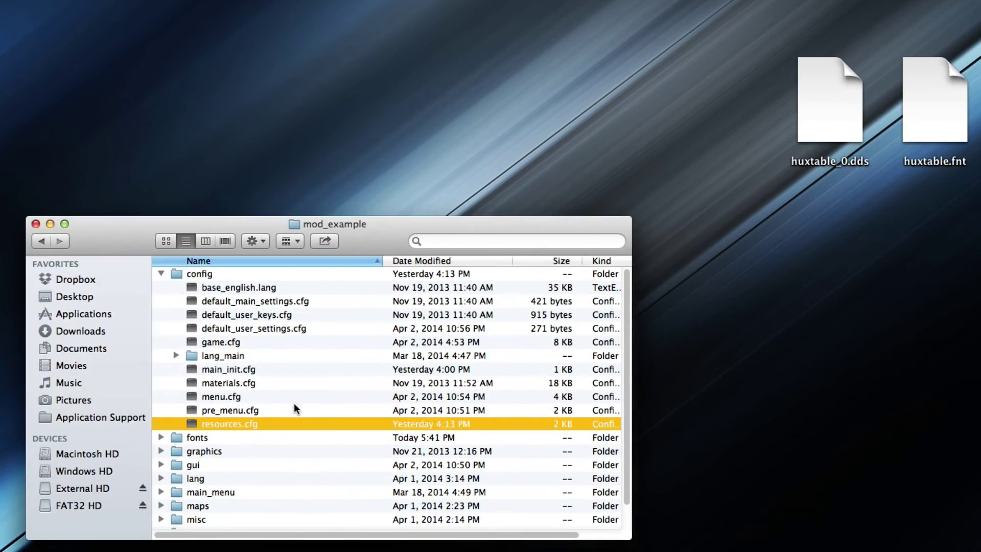
{"action": "double_click", "coordinate": [295, 409]}
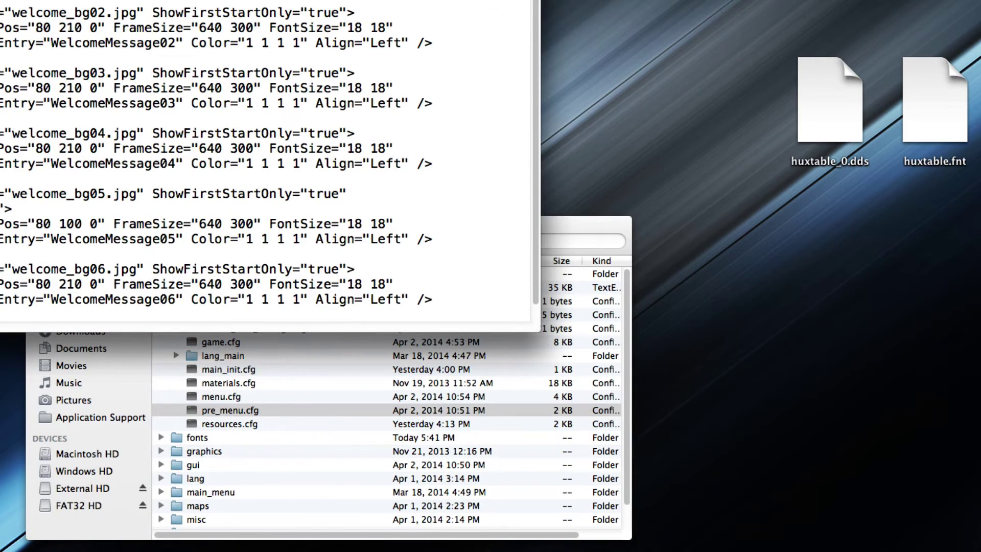
{"action": "key", "text": "super+w"}
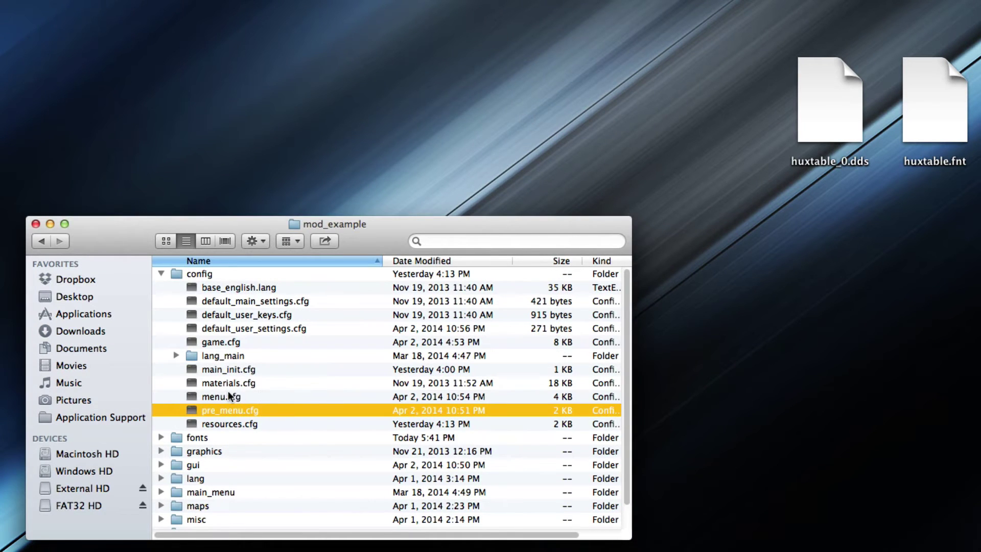
- Create a new folder named eng in fonts and drag both huxtable files from the desktop into it
{"action": "left_click", "coordinate": [266, 396]}
{"action": "double_click", "coordinate": [187, 438]}
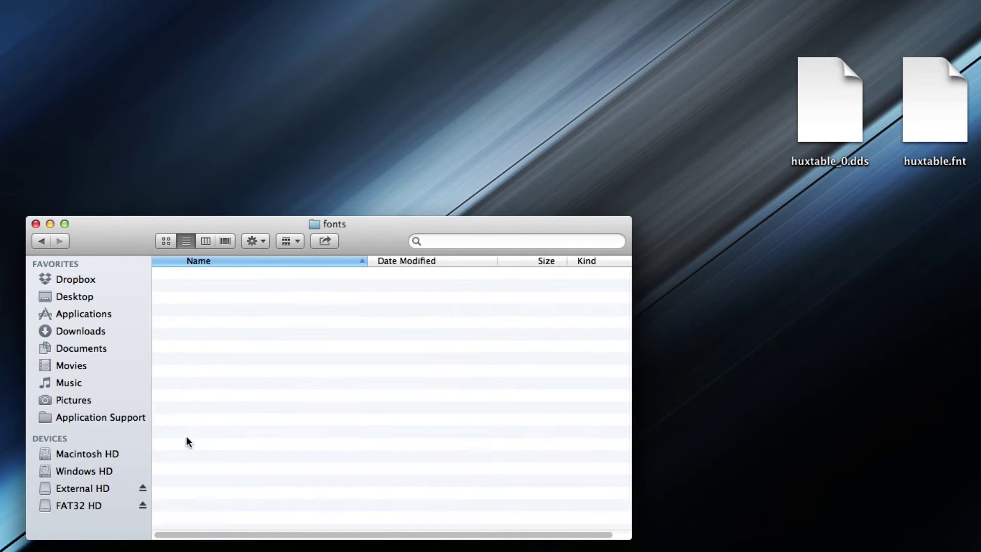
{"action": "right_click", "coordinate": [223, 345]}
{"action": "left_click", "coordinate": [238, 352]}
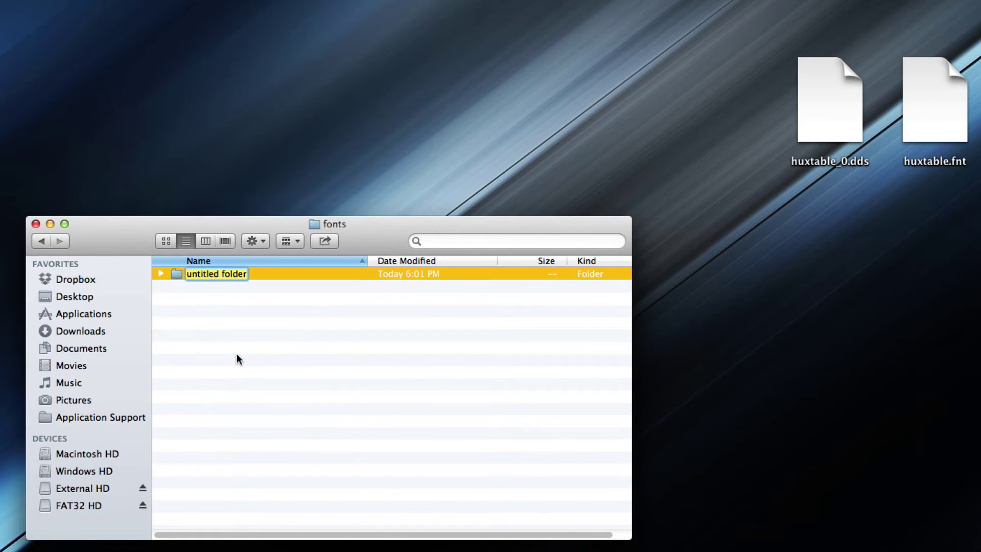
{"action": "type", "text": "eng"}
{"action": "key", "text": "Return"}
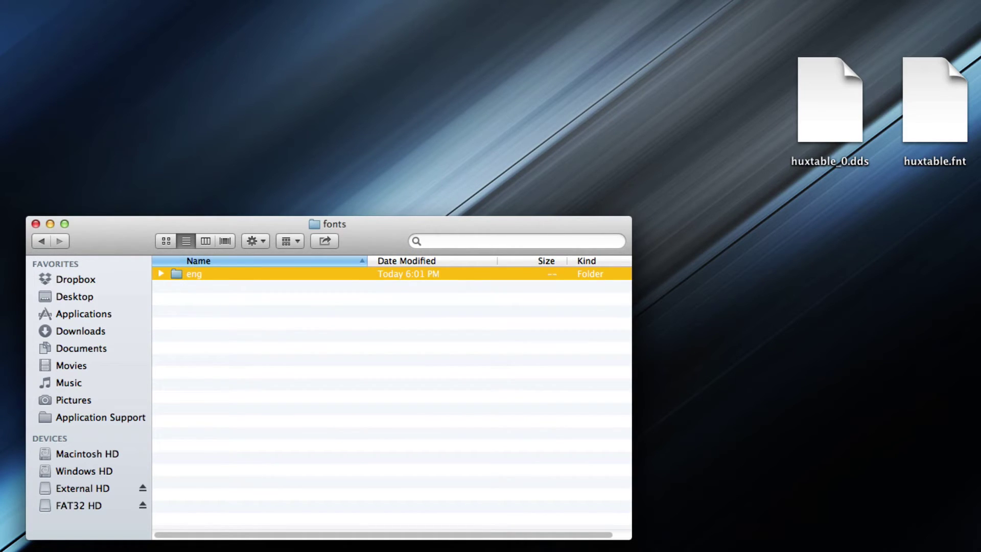
{"action": "double_click", "coordinate": [191, 273]}
{"action": "left_click_drag", "start_coordinate": [649, 189], "coordinate": [386, 403]}
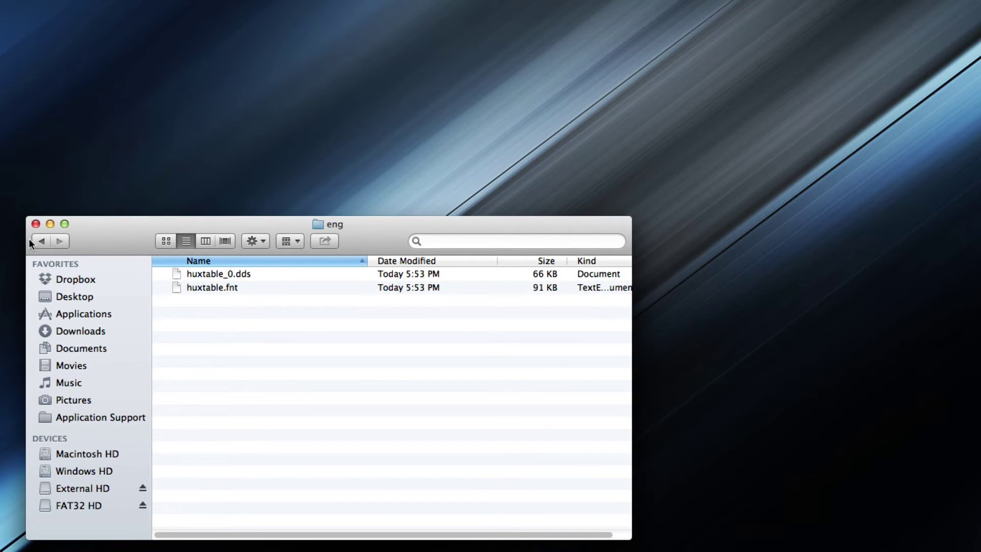
- Open config/menu.cfg in TextEdit and highlight the mod_example/fonts/huxtable.fnt path on the TopMenuFont line
{"action": "left_click", "coordinate": [42, 241]}
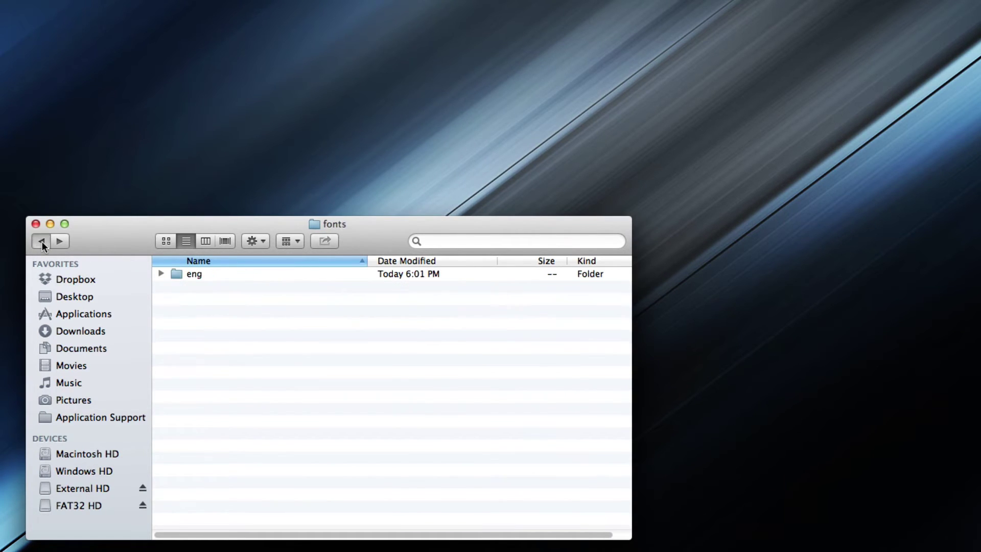
{"action": "left_click", "coordinate": [42, 241]}
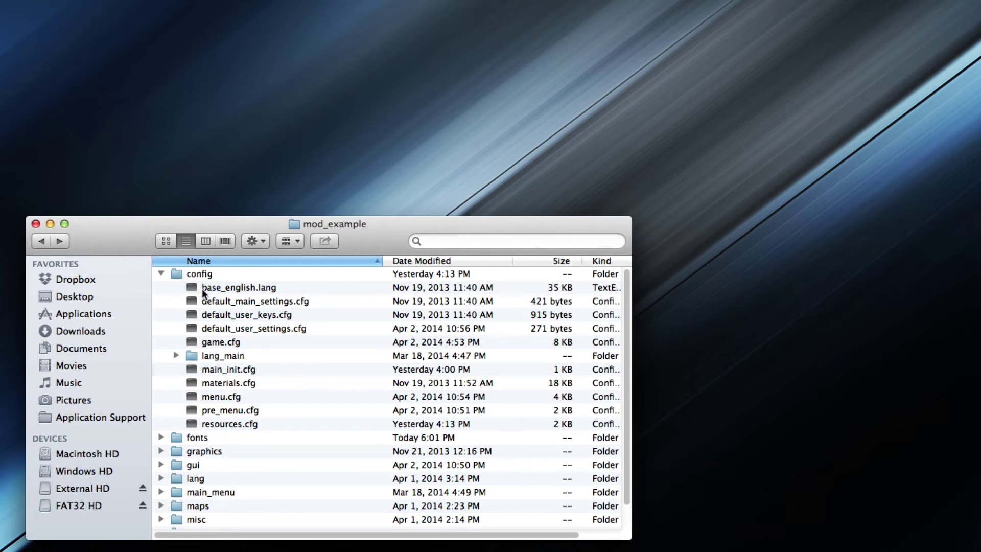
{"action": "left_click", "coordinate": [228, 396]}
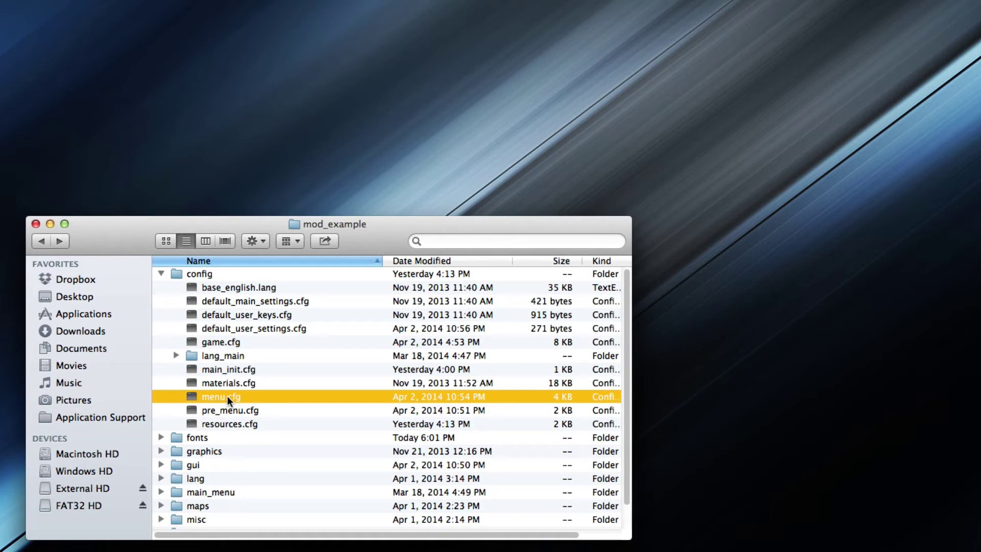
{"action": "left_click", "coordinate": [218, 344]}
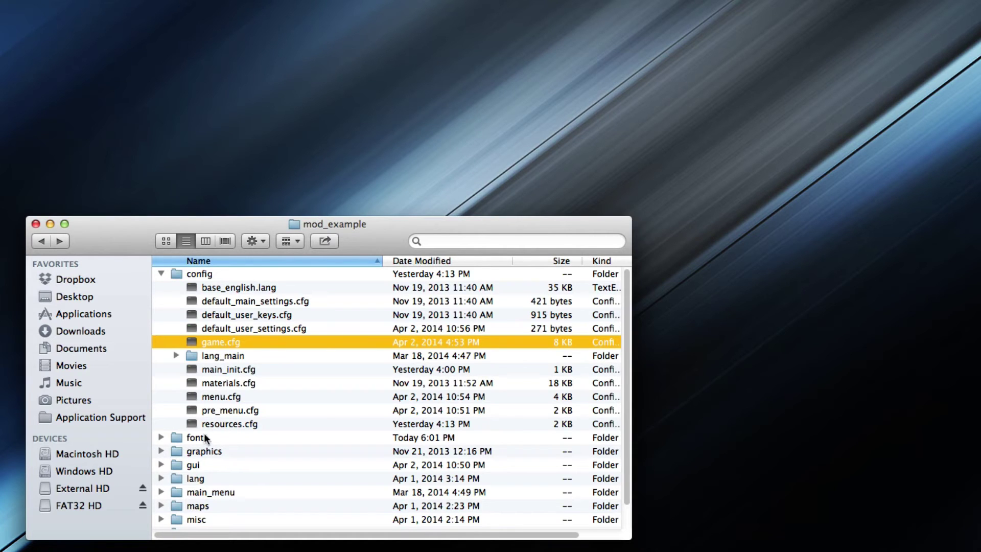
{"action": "double_click", "coordinate": [215, 397]}
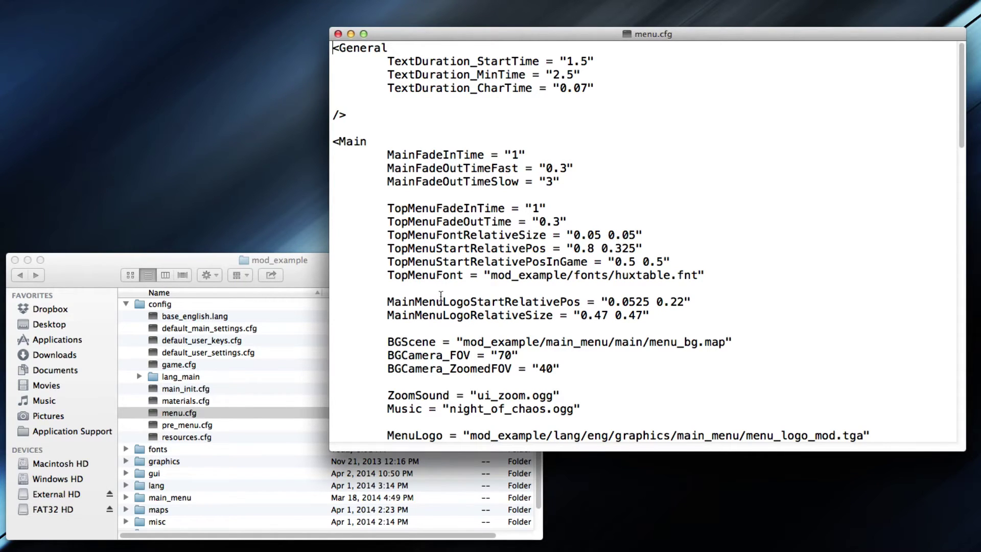
{"action": "left_click_drag", "start_coordinate": [390, 280], "coordinate": [670, 278]}
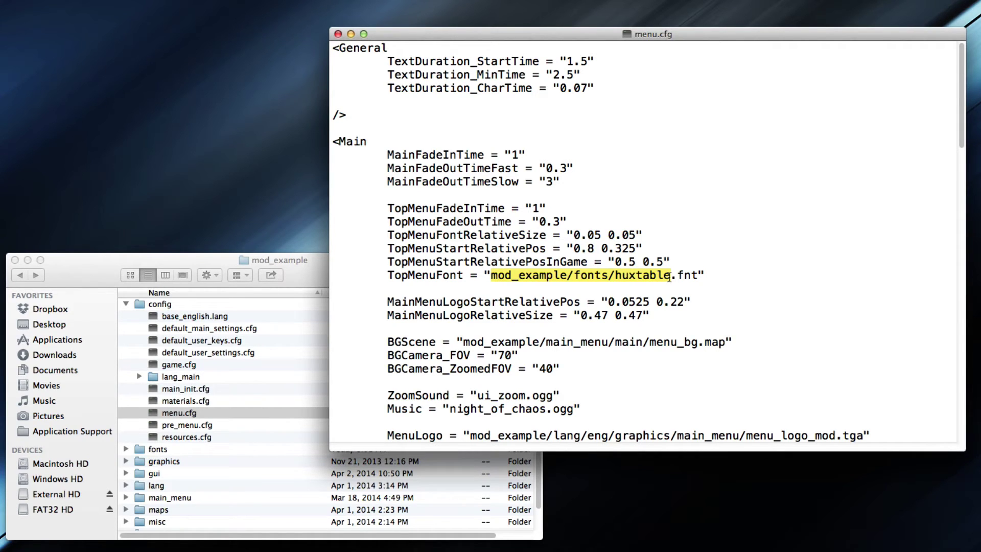
{"action": "left_click", "coordinate": [579, 276]}
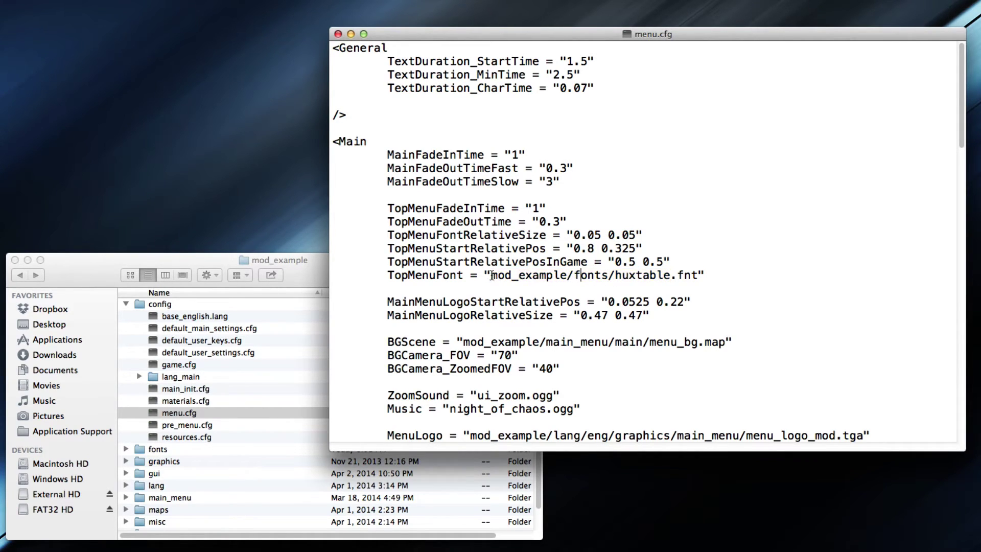
{"action": "left_click_drag", "start_coordinate": [491, 276], "coordinate": [564, 273]}
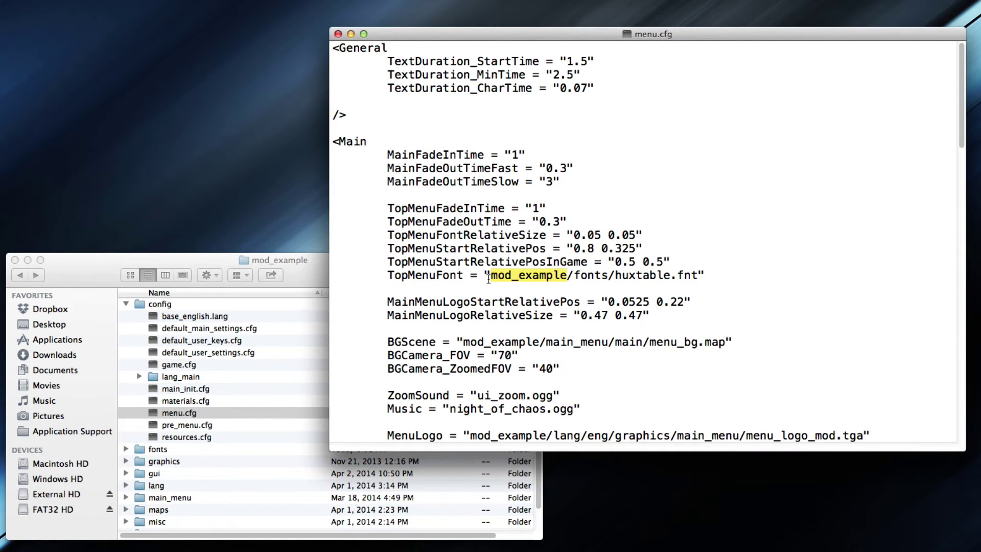
{"action": "left_click_drag", "start_coordinate": [491, 275], "coordinate": [573, 276]}
{"action": "left_click", "coordinate": [615, 276]}
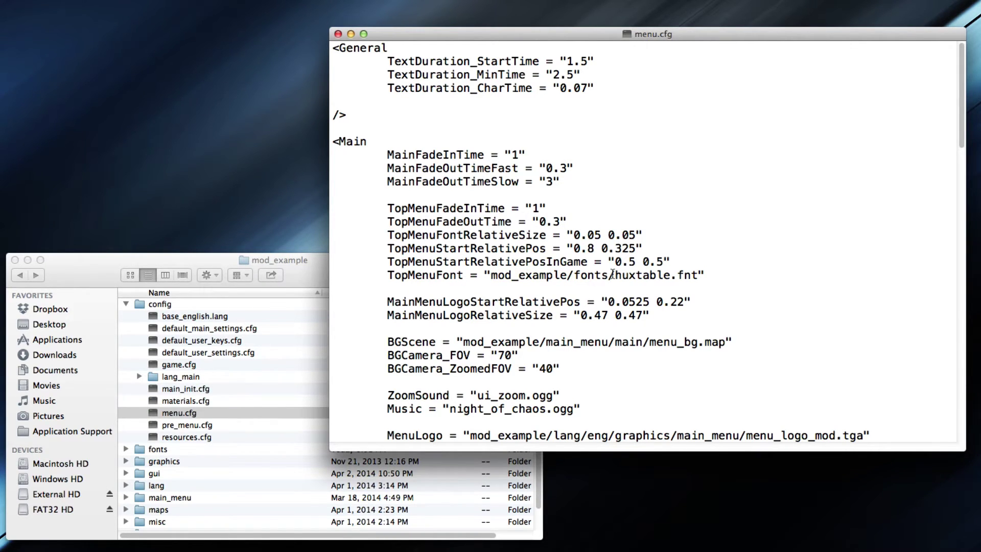
{"action": "type", "text": "eng"}
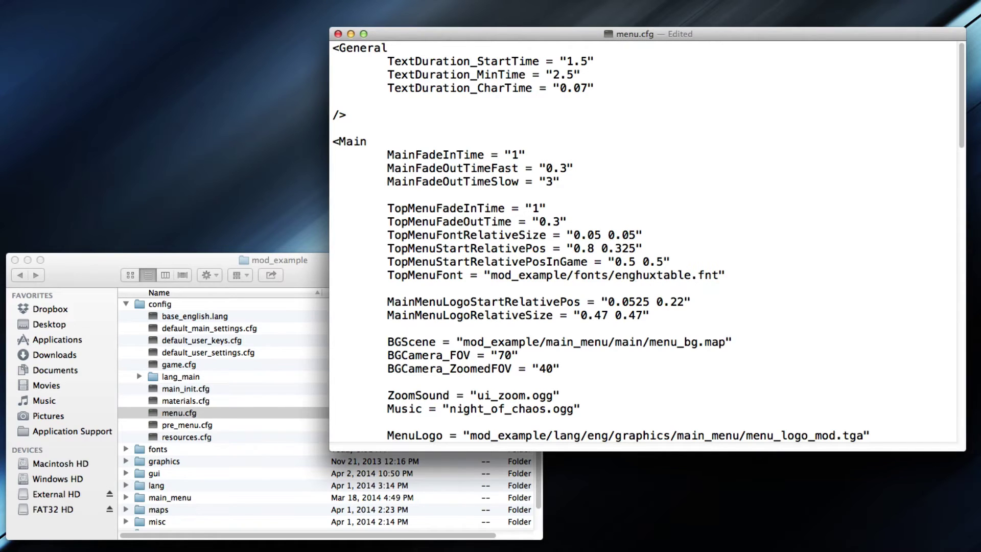
{"action": "type", "text": "/"}
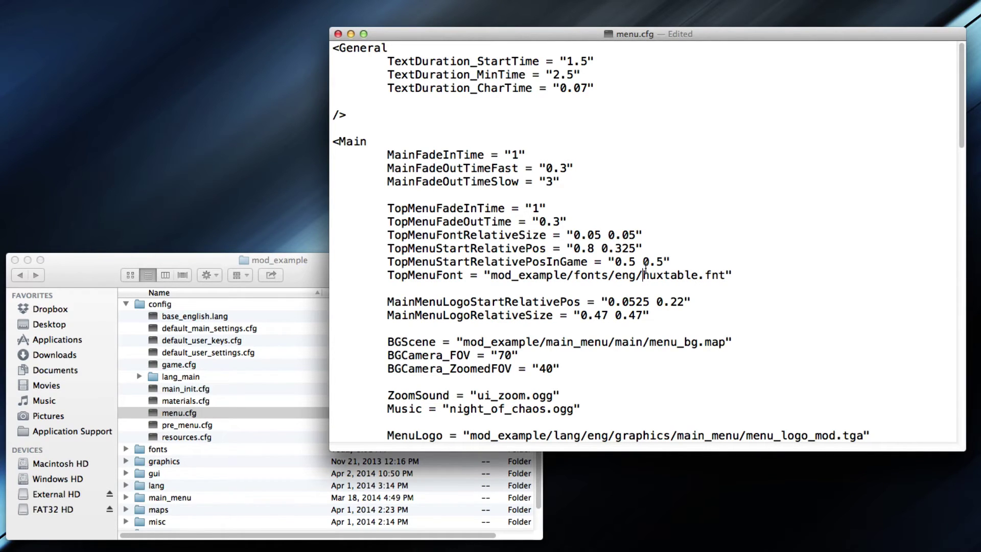
{"action": "left_click_drag", "start_coordinate": [643, 275], "coordinate": [490, 273]}
{"action": "key", "text": "BackSpace"}
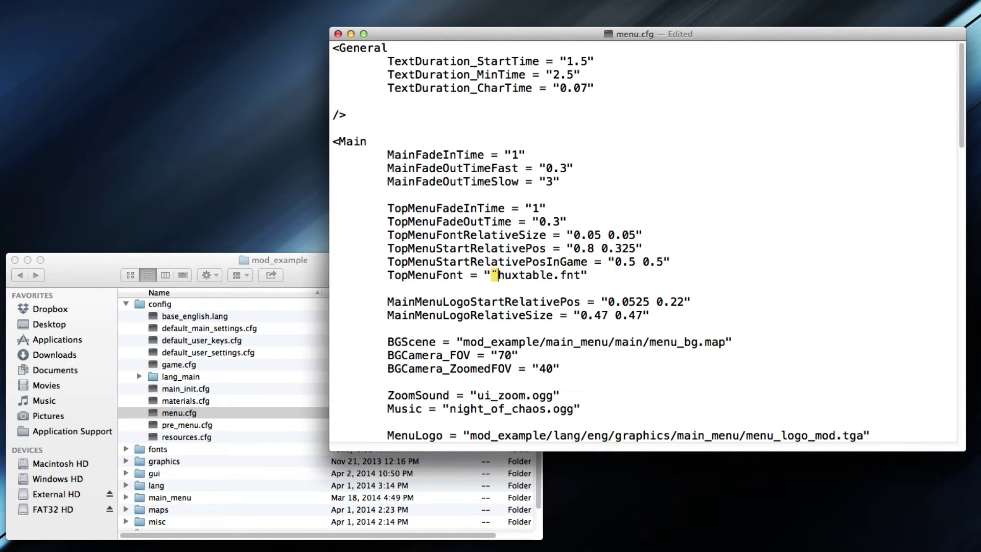
{"action": "key", "text": "BackSpace"}
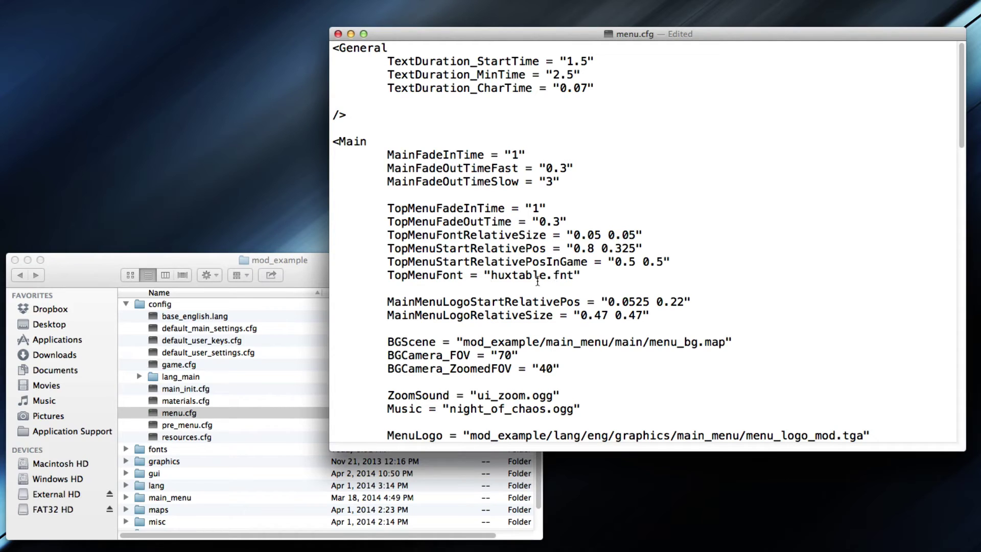
{"action": "left_click", "coordinate": [552, 262]}
{"action": "double_click", "coordinate": [548, 275]}
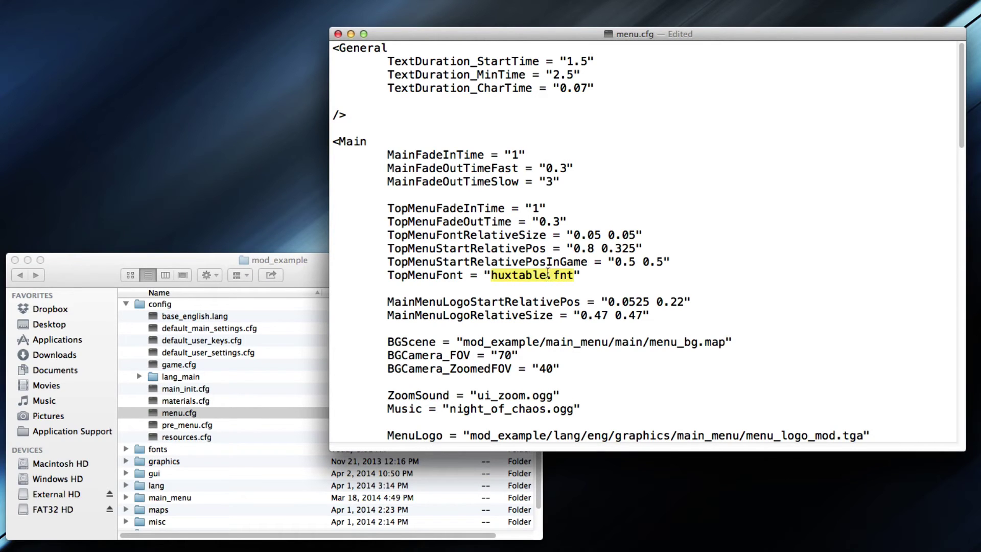
{"action": "left_click", "coordinate": [505, 276]}
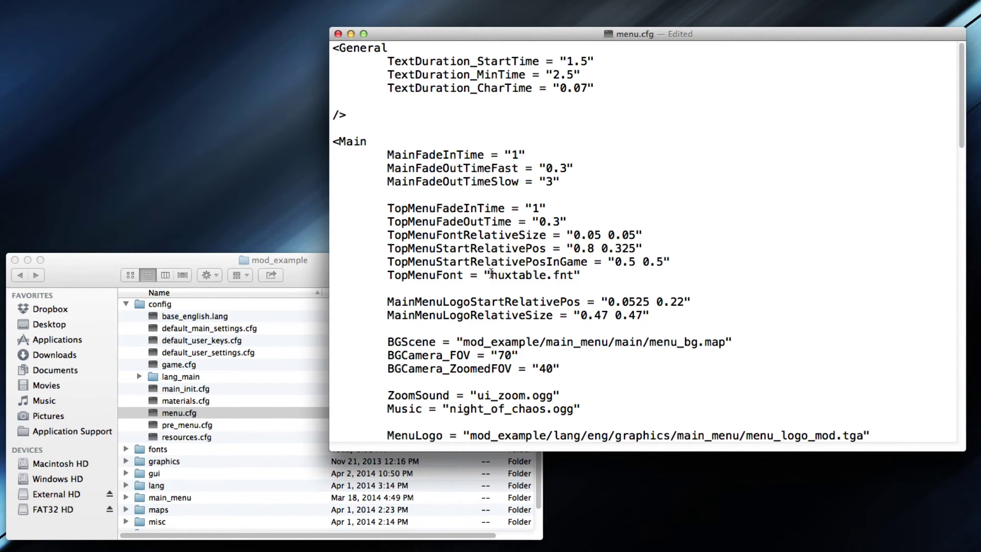
{"action": "double_click", "coordinate": [500, 275]}
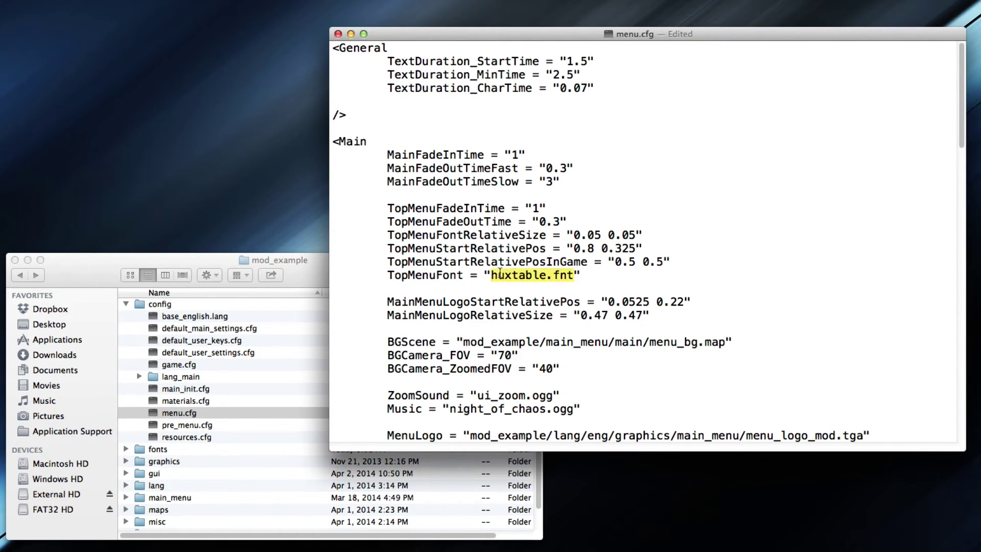
{"action": "left_click", "coordinate": [532, 275]}
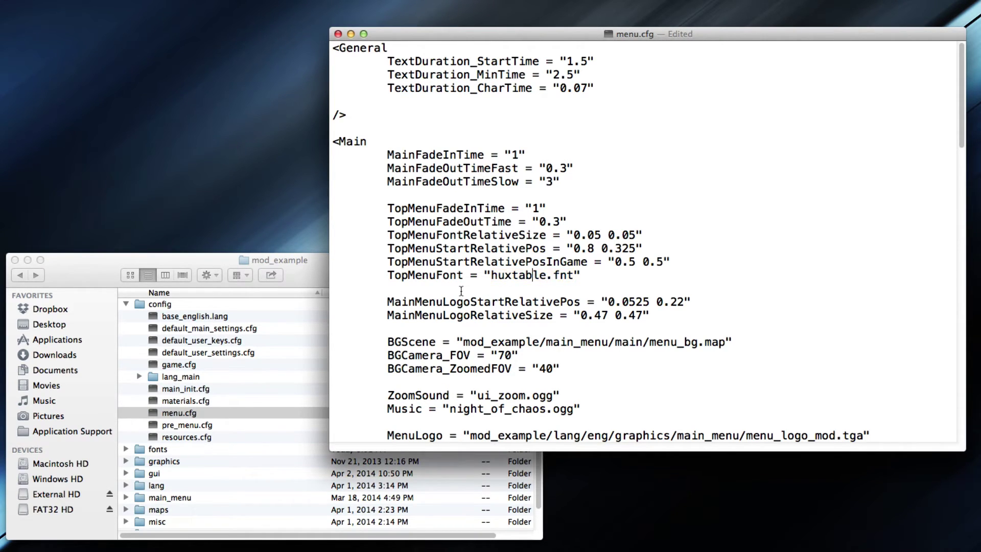
- Scroll to the Credits section and highlight its NormalFont and HeaderFont paths
{"action": "scroll", "coordinate": [472, 289], "scroll_direction": "down", "scroll_amount": 2}
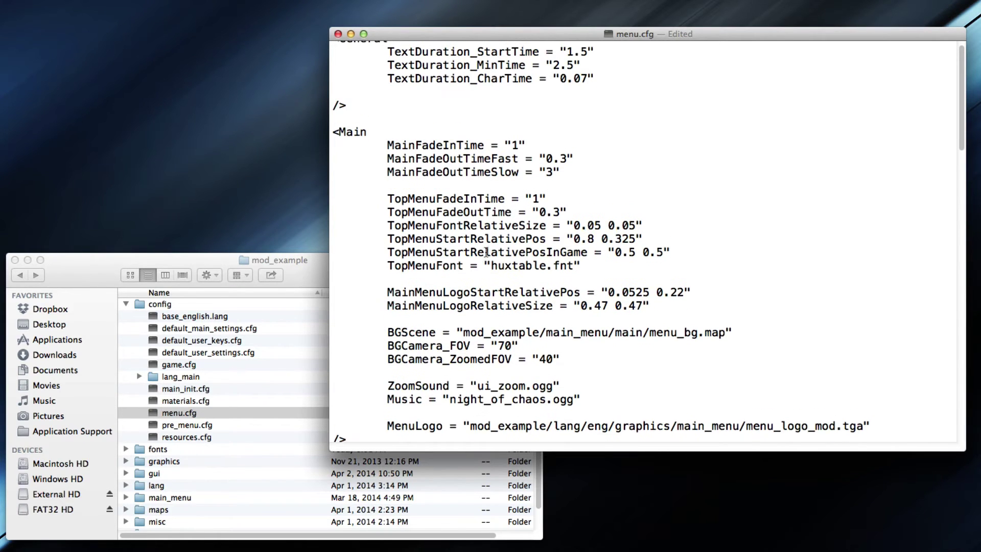
{"action": "scroll", "coordinate": [486, 252], "scroll_direction": "up", "scroll_amount": 2}
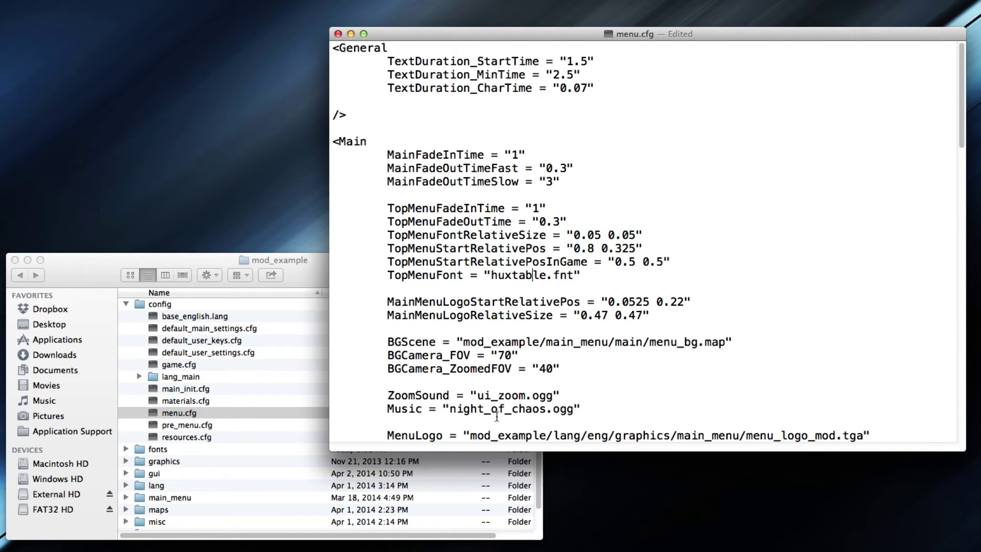
{"action": "scroll", "coordinate": [466, 267], "scroll_direction": "down", "scroll_amount": 10}
{"action": "scroll", "coordinate": [466, 267], "scroll_direction": "down", "scroll_amount": 8}
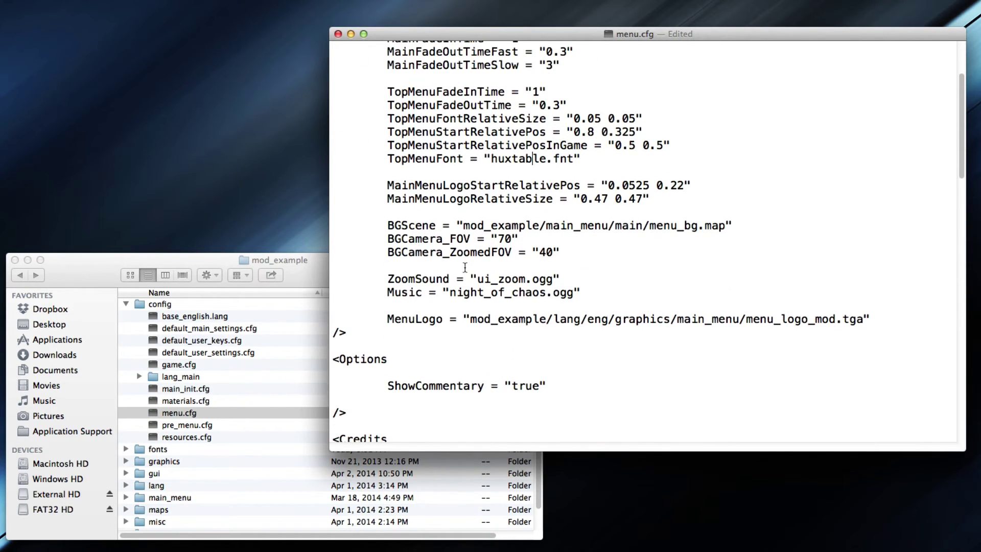
{"action": "scroll", "coordinate": [465, 267], "scroll_direction": "down", "scroll_amount": 18}
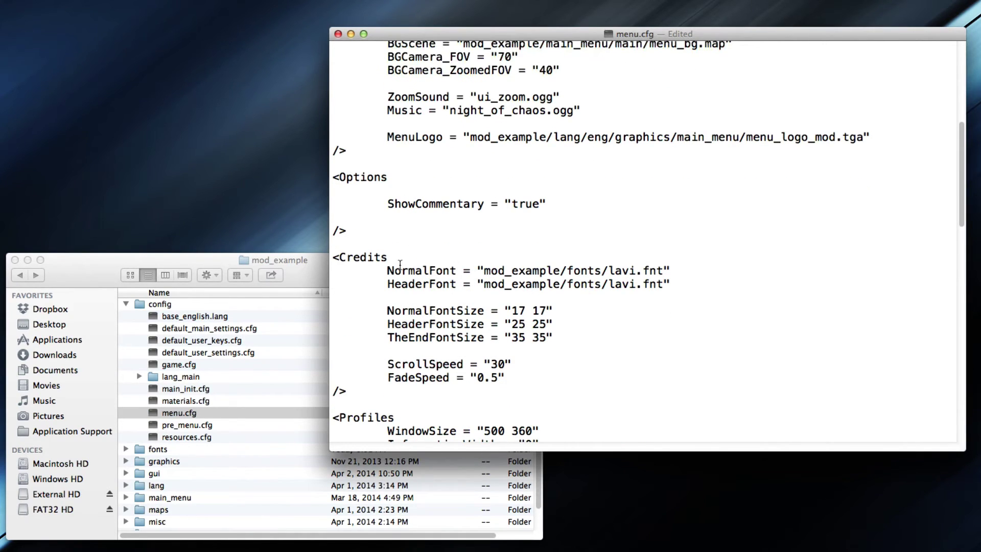
{"action": "left_click_drag", "start_coordinate": [336, 252], "coordinate": [409, 258]}
{"action": "left_click", "coordinate": [410, 250]}
{"action": "left_click", "coordinate": [504, 252]}
{"action": "left_click_drag", "start_coordinate": [505, 270], "coordinate": [630, 281]}
{"action": "left_click", "coordinate": [620, 282]}
- Highlight the Inventory DefaultFont path
{"action": "scroll", "coordinate": [614, 274], "scroll_direction": "down", "scroll_amount": 3}
{"action": "scroll", "coordinate": [582, 276], "scroll_direction": "down", "scroll_amount": 6}
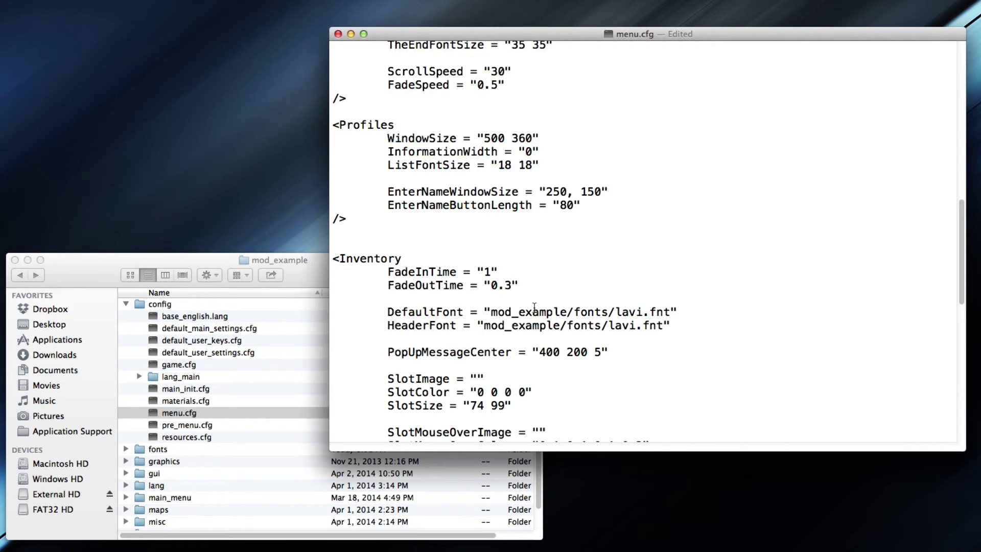
{"action": "left_click_drag", "start_coordinate": [491, 313], "coordinate": [658, 314]}
{"action": "left_click", "coordinate": [656, 321]}
- Select the lavi.fnt font path in the Hints section
{"action": "scroll", "coordinate": [615, 333], "scroll_direction": "down", "scroll_amount": 4}
{"action": "scroll", "coordinate": [572, 286], "scroll_direction": "down", "scroll_amount": 10}
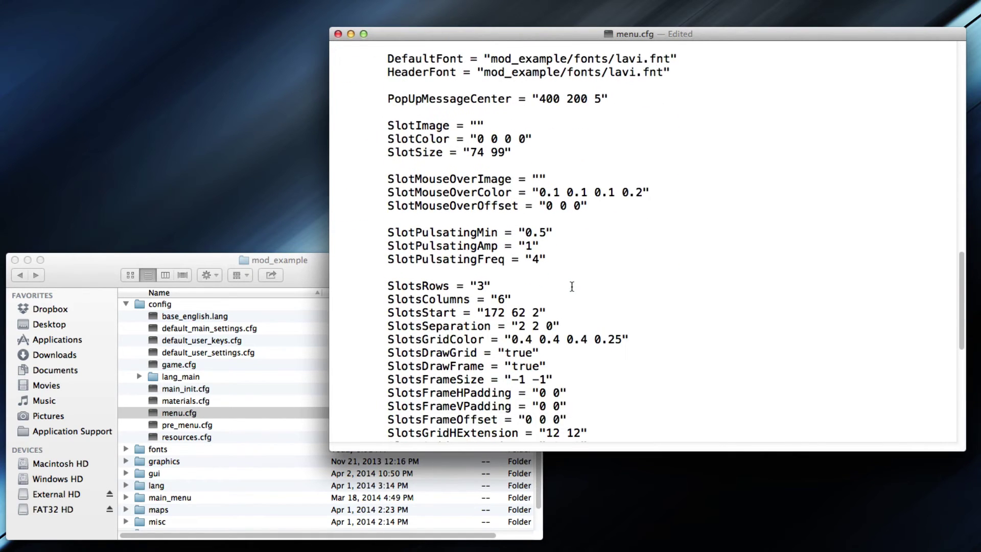
{"action": "scroll", "coordinate": [572, 286], "scroll_direction": "down", "scroll_amount": 20}
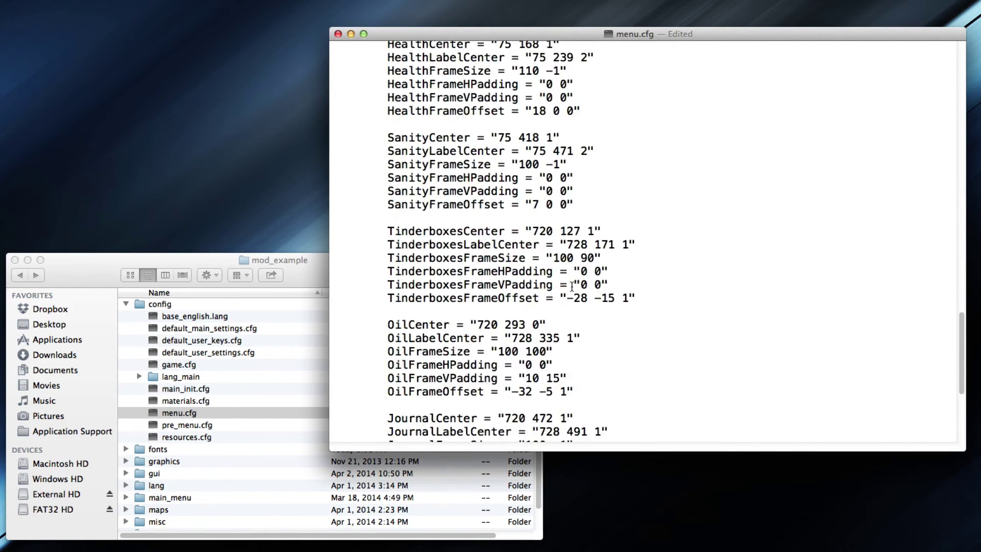
{"action": "scroll", "coordinate": [572, 286], "scroll_direction": "down", "scroll_amount": 5}
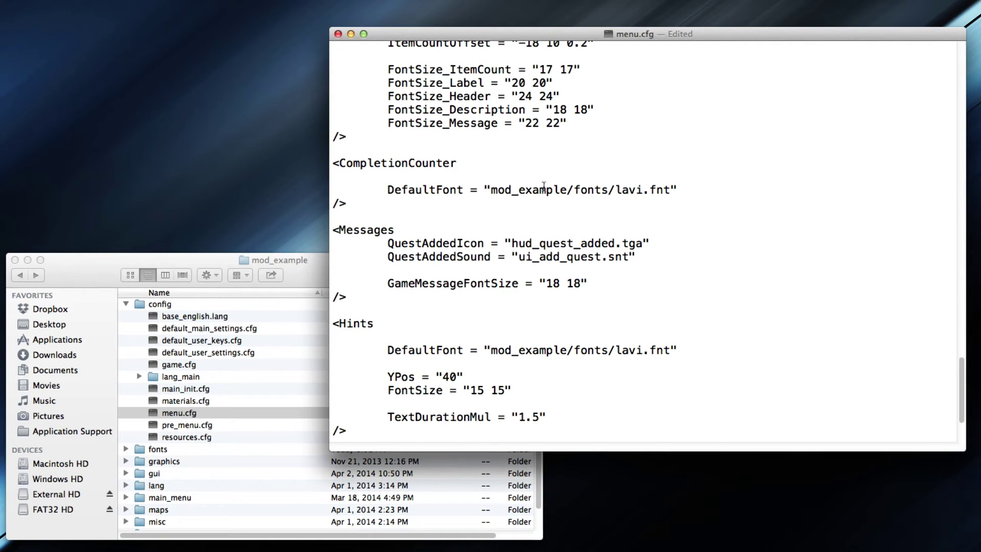
{"action": "scroll", "coordinate": [457, 214], "scroll_direction": "down", "scroll_amount": 1}
{"action": "scroll", "coordinate": [458, 215], "scroll_direction": "down", "scroll_amount": 5}
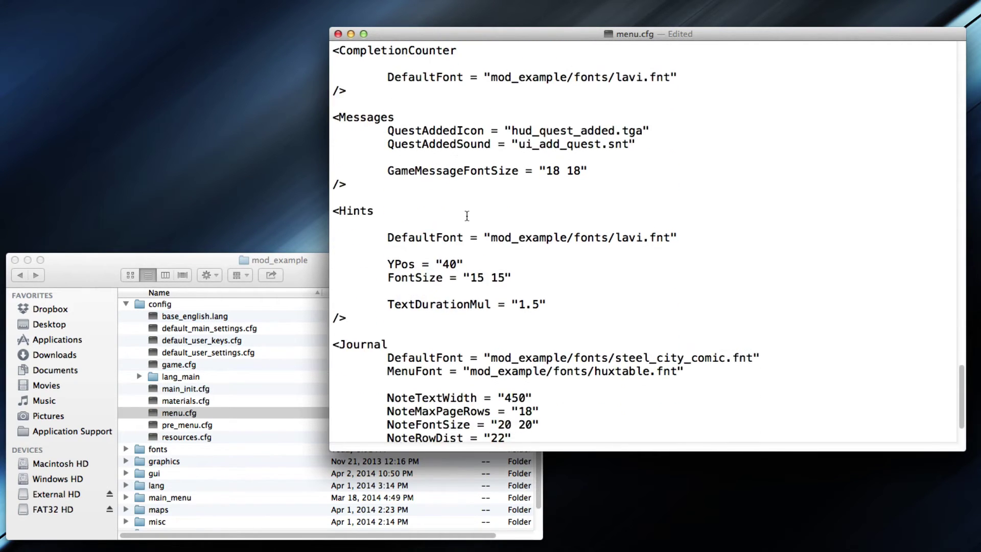
{"action": "double_click", "coordinate": [527, 231]}
{"action": "left_click_drag", "start_coordinate": [527, 231], "coordinate": [647, 241]}
{"action": "left_click", "coordinate": [645, 236]}
- Select the Journal DefaultFont and MenuFont paths, including steel_city_comic.fnt
{"action": "scroll", "coordinate": [515, 266], "scroll_direction": "down", "scroll_amount": 3}
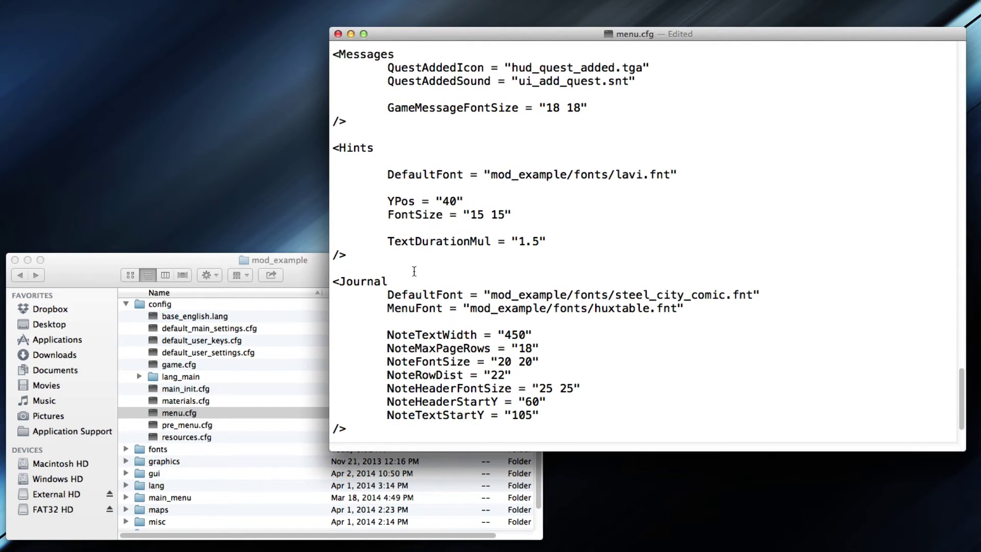
{"action": "double_click", "coordinate": [521, 290]}
{"action": "left_click_drag", "start_coordinate": [521, 290], "coordinate": [724, 295]}
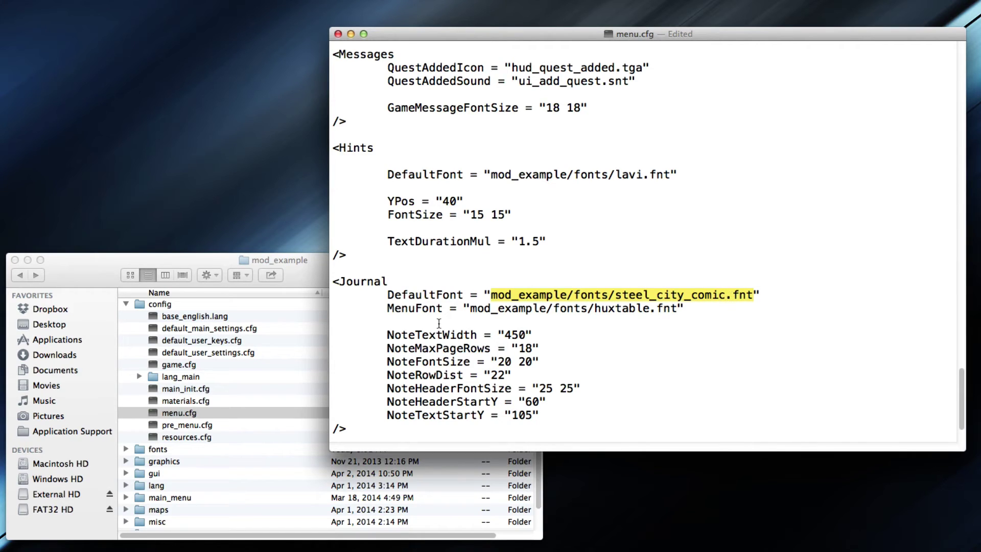
{"action": "double_click", "coordinate": [481, 309]}
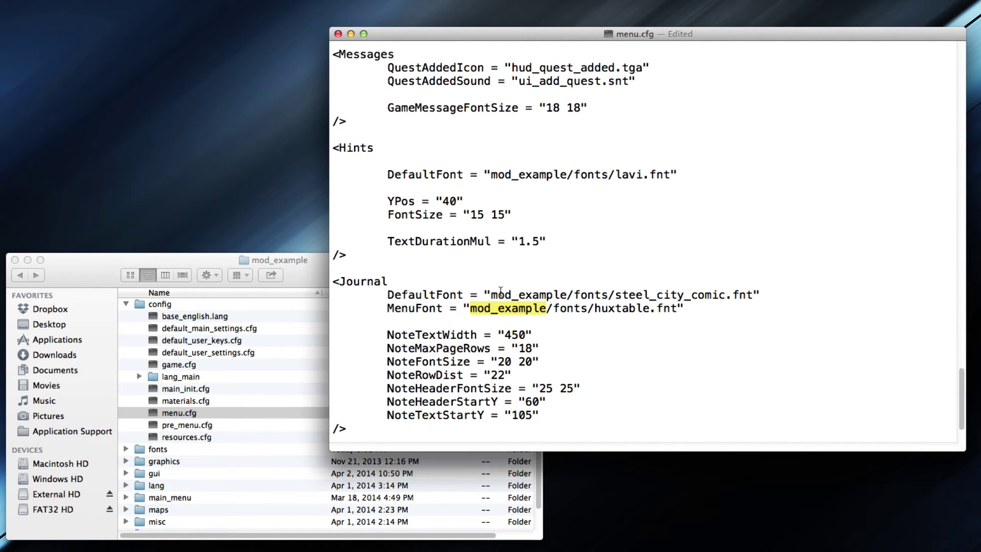
{"action": "double_click", "coordinate": [501, 300]}
{"action": "left_click_drag", "start_coordinate": [501, 300], "coordinate": [711, 293]}
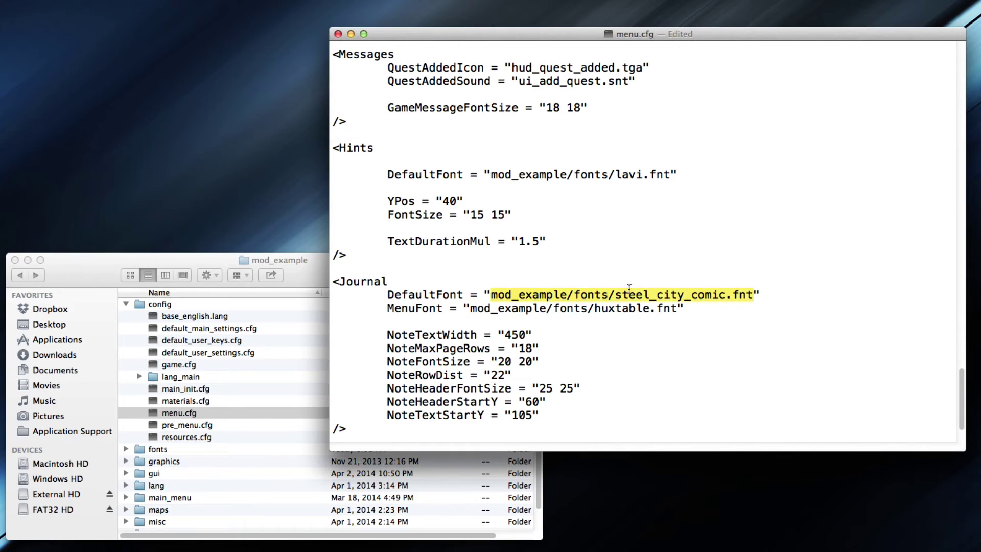
{"action": "left_click", "coordinate": [711, 293]}
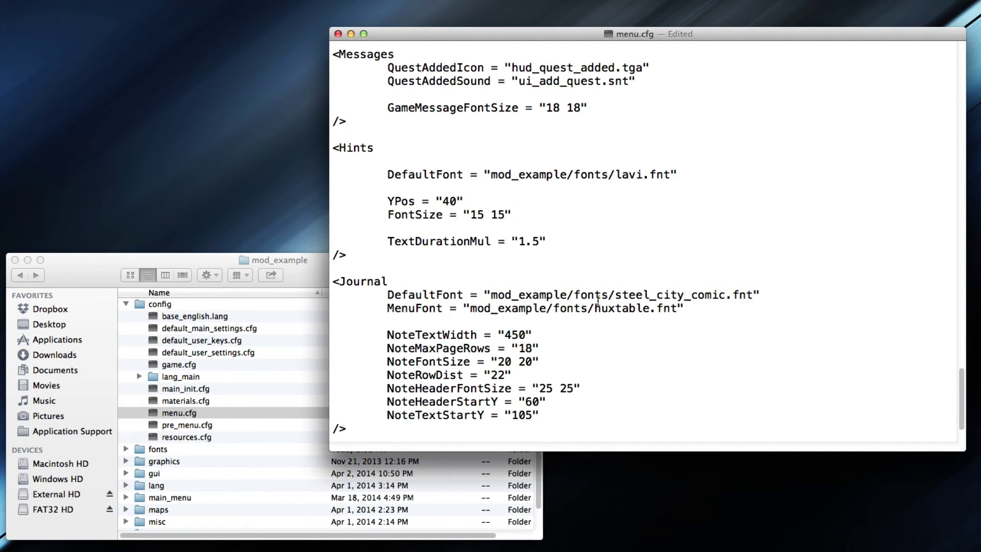
- Check the LoadScreen rudiment.fnt path and save menu.cfg with Cmd+S
{"action": "scroll", "coordinate": [588, 289], "scroll_direction": "down", "scroll_amount": 5}
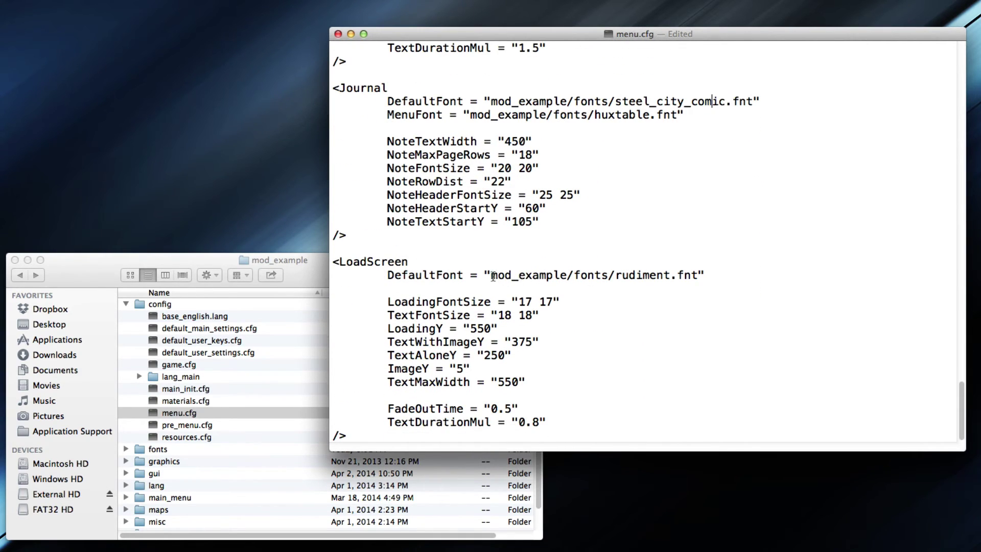
{"action": "left_click_drag", "start_coordinate": [491, 276], "coordinate": [694, 277]}
{"action": "left_click", "coordinate": [694, 277]}
{"action": "key", "text": "super+s"}
- Close menu.cfg and briefly open the eng folder to look over its font files
{"action": "left_click", "coordinate": [335, 35]}
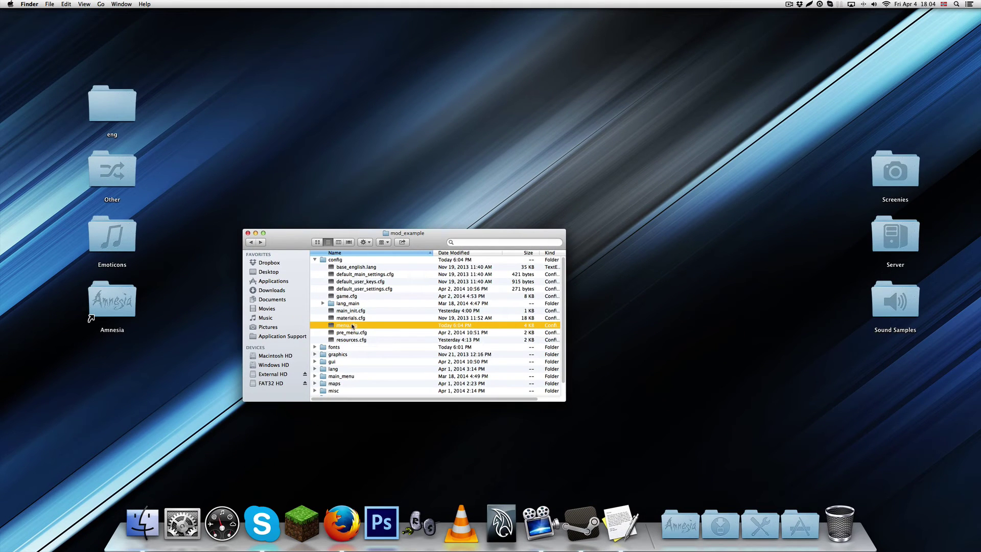
{"action": "left_click_drag", "start_coordinate": [121, 106], "coordinate": [177, 106]}
{"action": "double_click", "coordinate": [177, 107]}
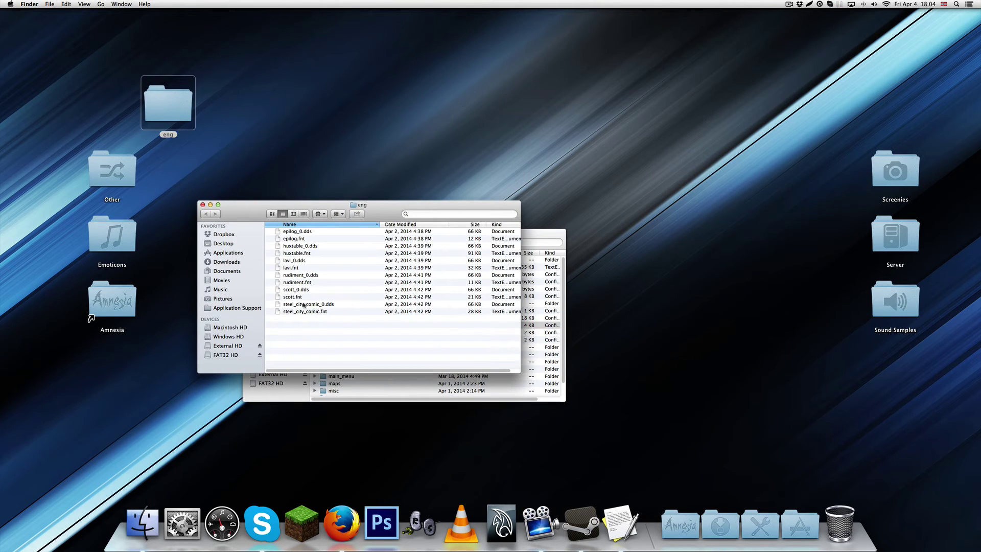
{"action": "left_click", "coordinate": [238, 163]}
{"action": "left_click", "coordinate": [313, 332]}
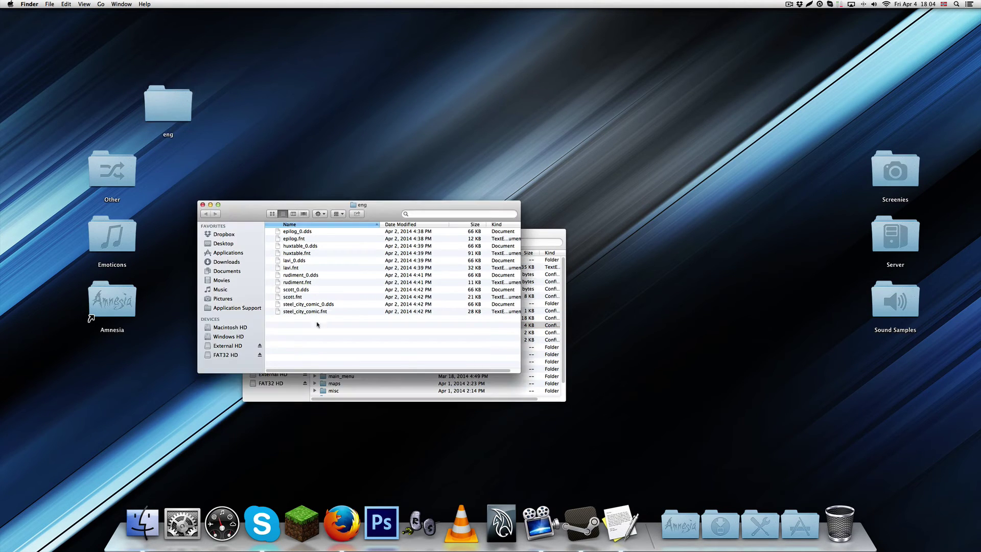
{"action": "mouse_move", "coordinate": [316, 326]}
{"action": "left_mouse_down"}
{"action": "mouse_move", "coordinate": [314, 228]}
{"action": "mouse_move", "coordinate": [309, 327]}
{"action": "left_mouse_up"}
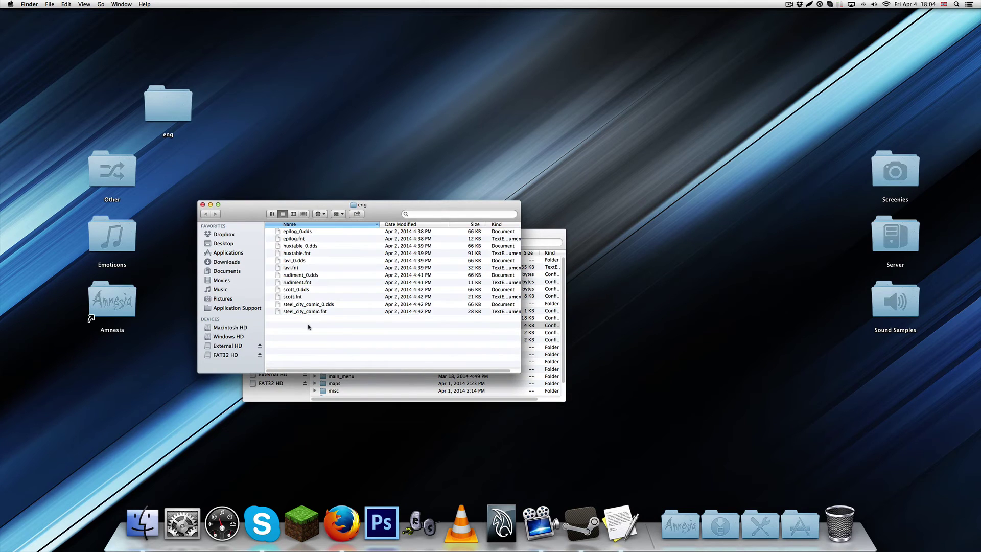
{"action": "left_click", "coordinate": [202, 204]}
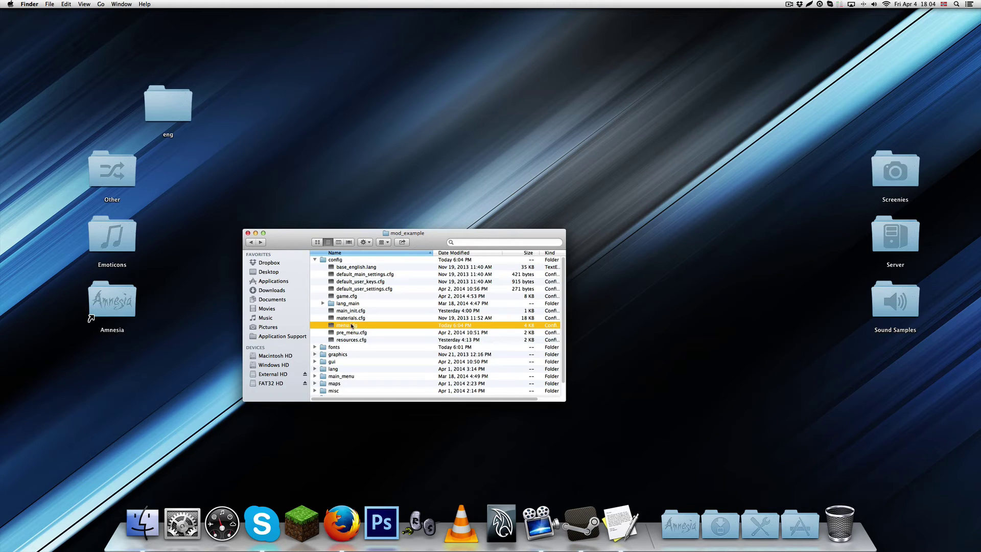
- Launch Amnesia from the application grid to test the mod and ignore the crash report
{"action": "key", "text": "F4"}
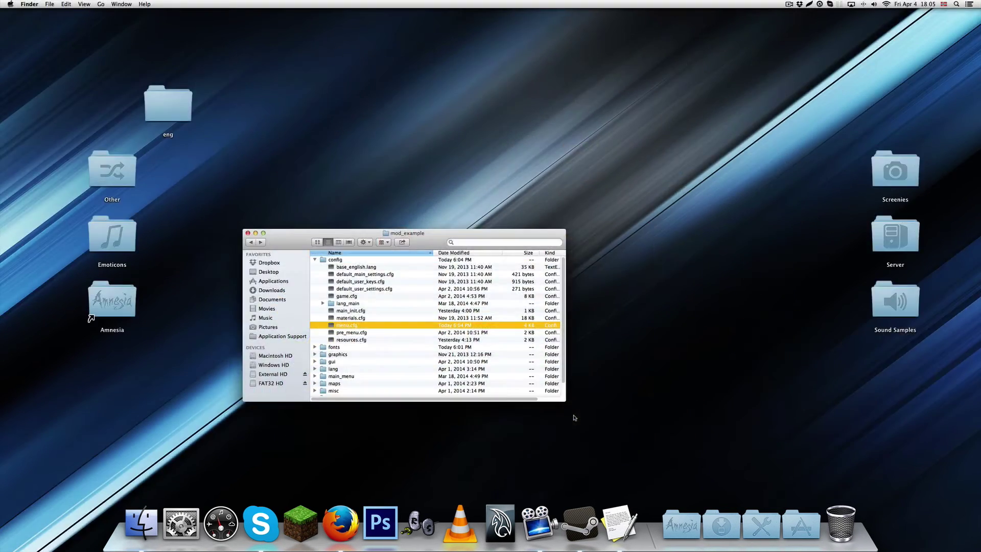
{"action": "left_click", "coordinate": [551, 386]}
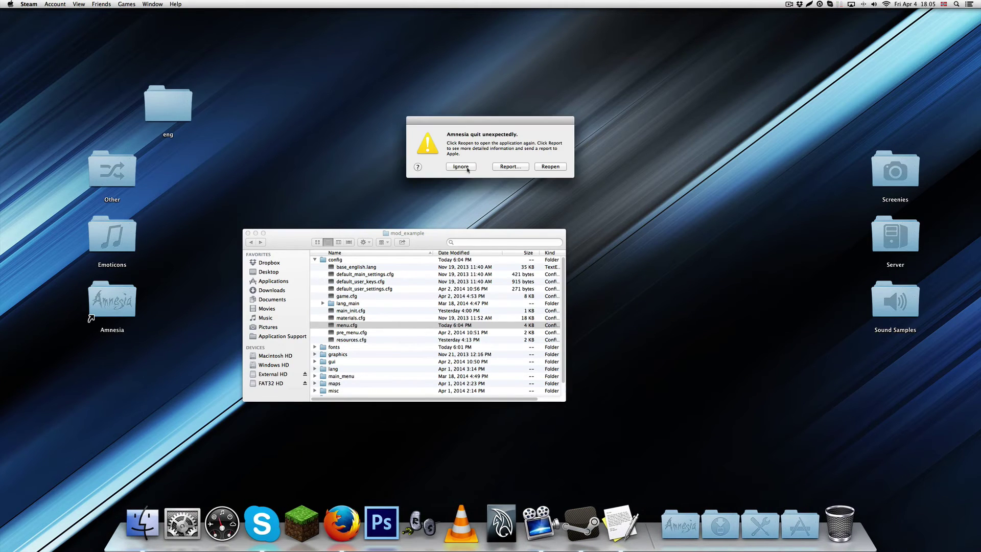
{"action": "left_click", "coordinate": [463, 169]}
{"action": "left_click_drag", "start_coordinate": [422, 241], "coordinate": [437, 213]}
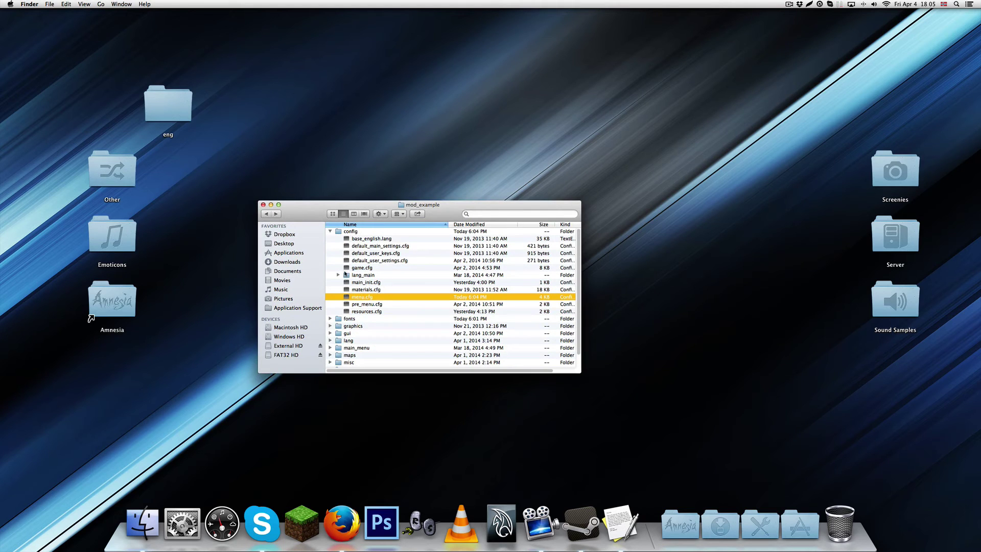
{"action": "scroll", "coordinate": [345, 274], "scroll_direction": "down", "scroll_amount": 1}
{"action": "scroll", "coordinate": [340, 261], "scroll_direction": "up", "scroll_amount": 1}
- Open game.cfg, search for 'fnt', and select the FocusTextFont font path
{"action": "double_click", "coordinate": [362, 268]}
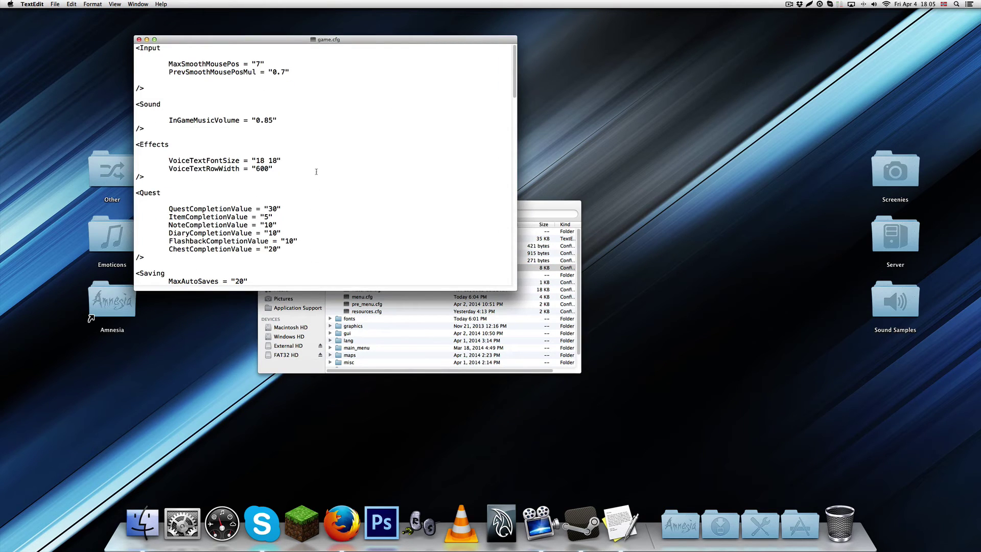
{"action": "key", "text": "super+f"}
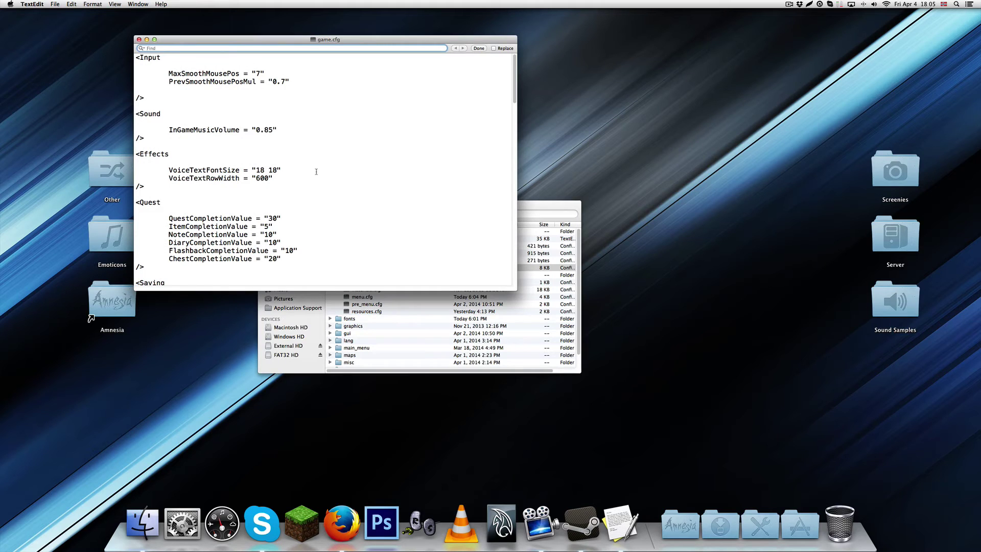
{"action": "type", "text": "fnt"}
{"action": "key", "text": "Return"}
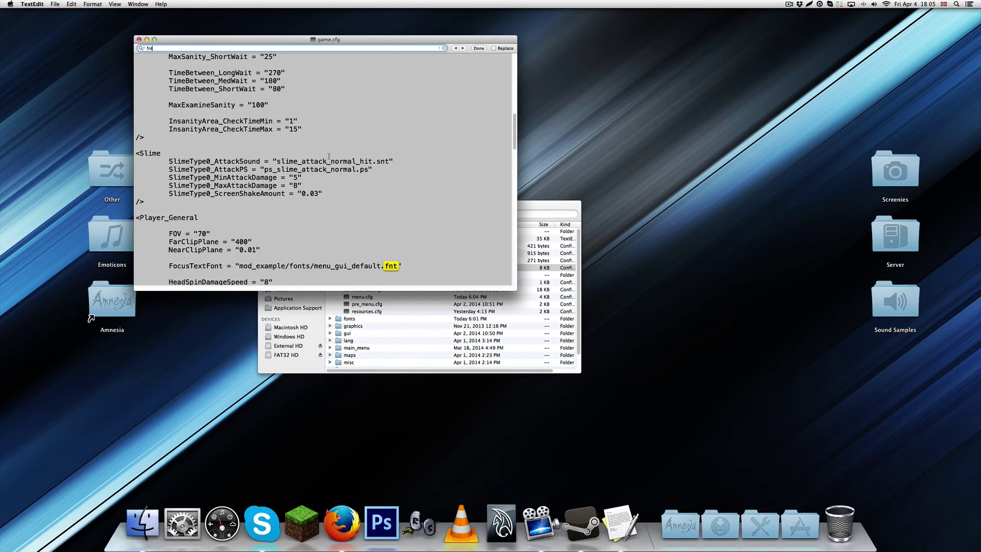
{"action": "key", "text": "Escape"}
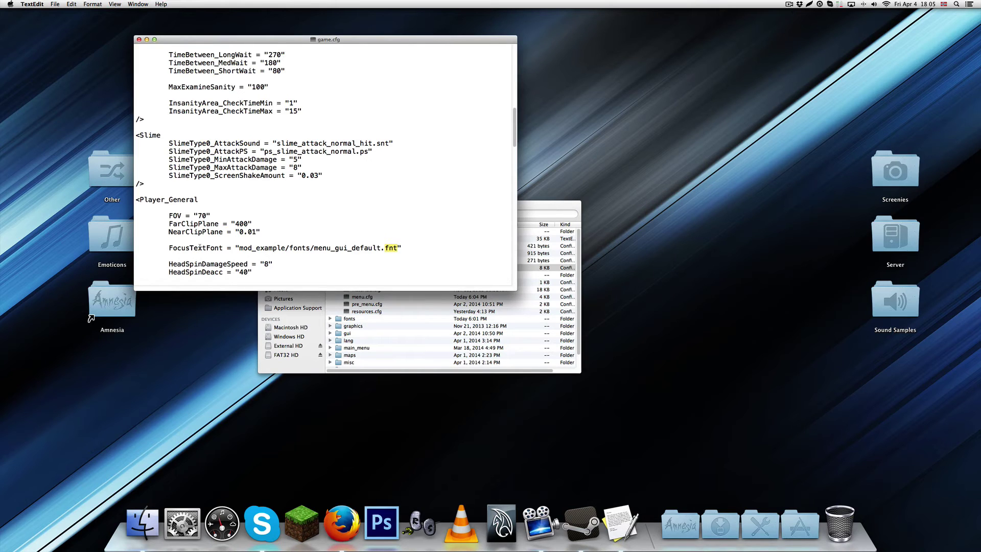
{"action": "left_click_drag", "start_coordinate": [239, 248], "coordinate": [398, 247]}
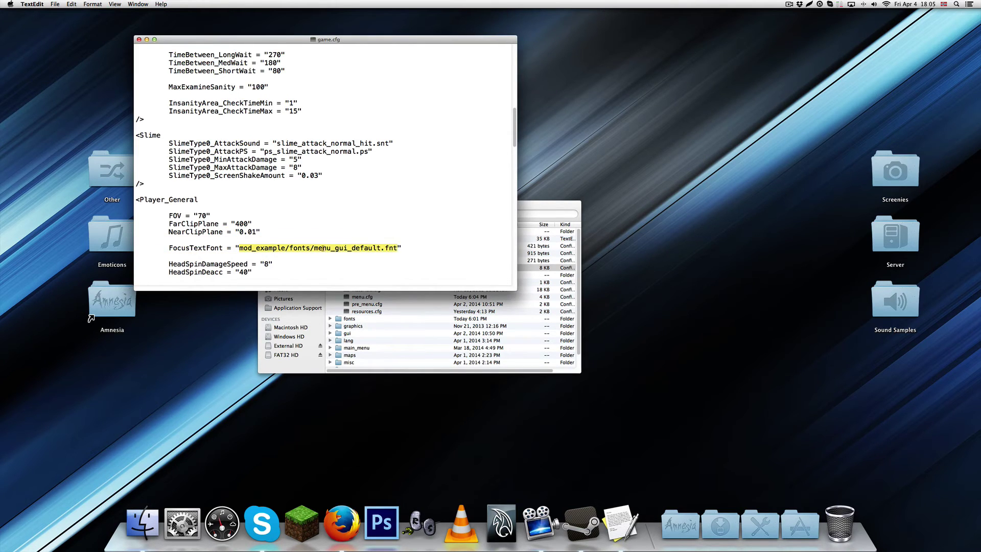
- Search game.cfg for 'fnt' again, then quit TextEdit
{"action": "scroll", "coordinate": [319, 249], "scroll_direction": "down", "scroll_amount": 1}
{"action": "scroll", "coordinate": [319, 248], "scroll_direction": "down", "scroll_amount": 6}
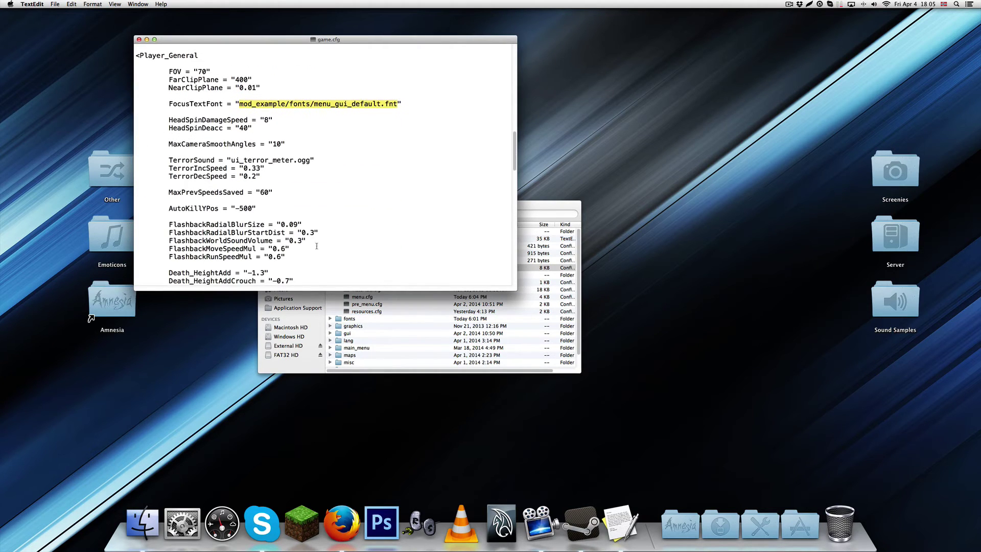
{"action": "key", "text": "super+f"}
{"action": "type", "text": "fnt"}
{"action": "key", "text": "Escape"}
{"action": "key", "text": "super+q"}
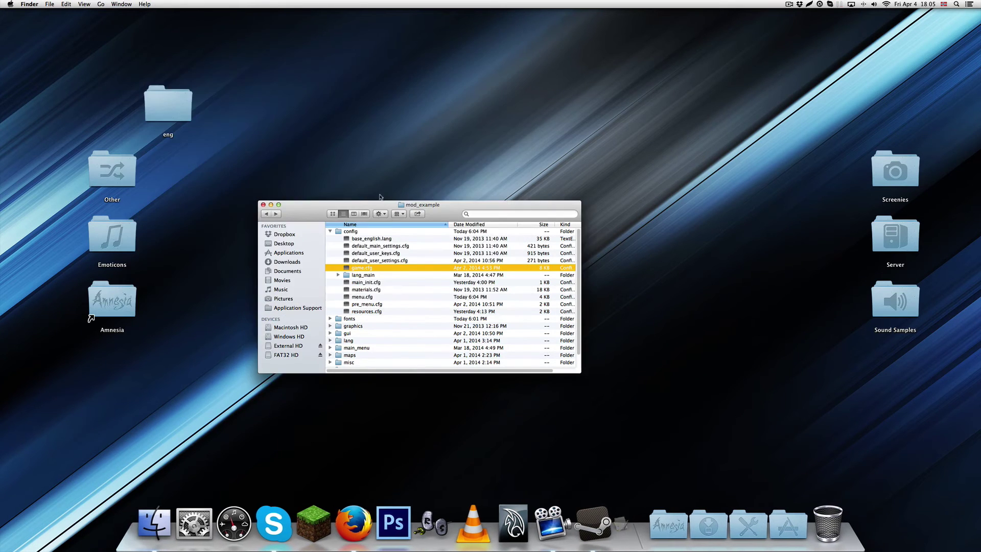
- Open menu.cfg, copy the huxtable.fnt name from TopMenuFont, and bring up the application grid
{"action": "left_click", "coordinate": [395, 295]}
{"action": "left_click", "coordinate": [373, 268]}
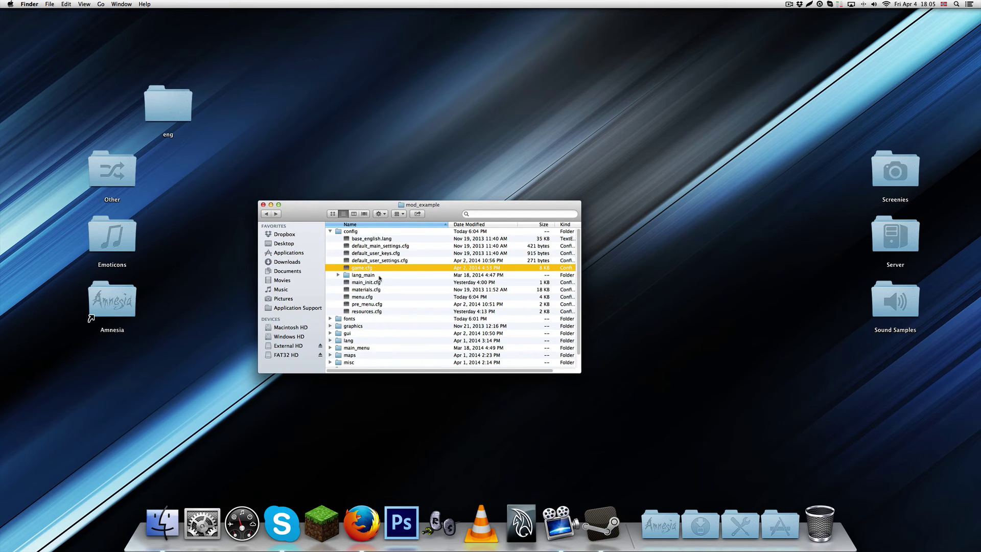
{"action": "left_click", "coordinate": [362, 300]}
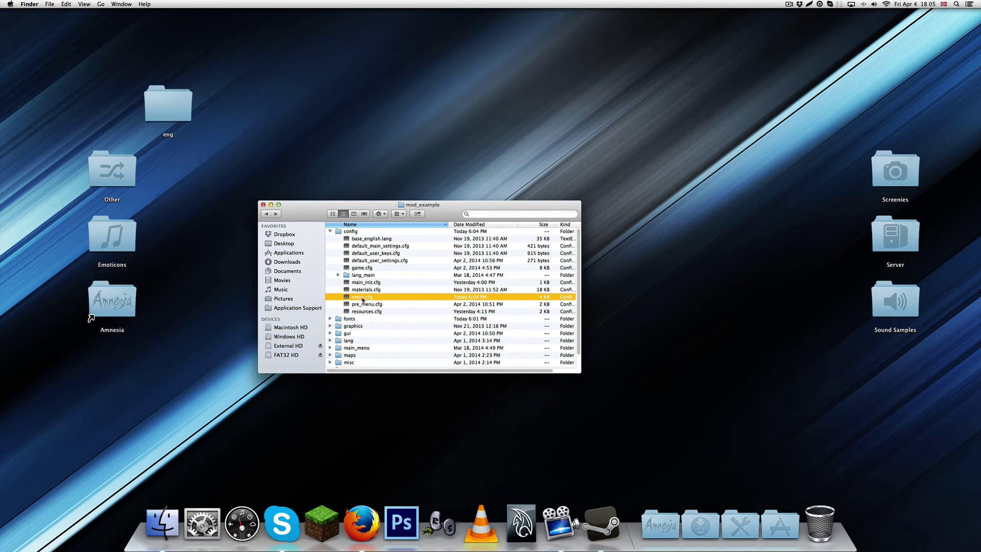
{"action": "double_click", "coordinate": [363, 298]}
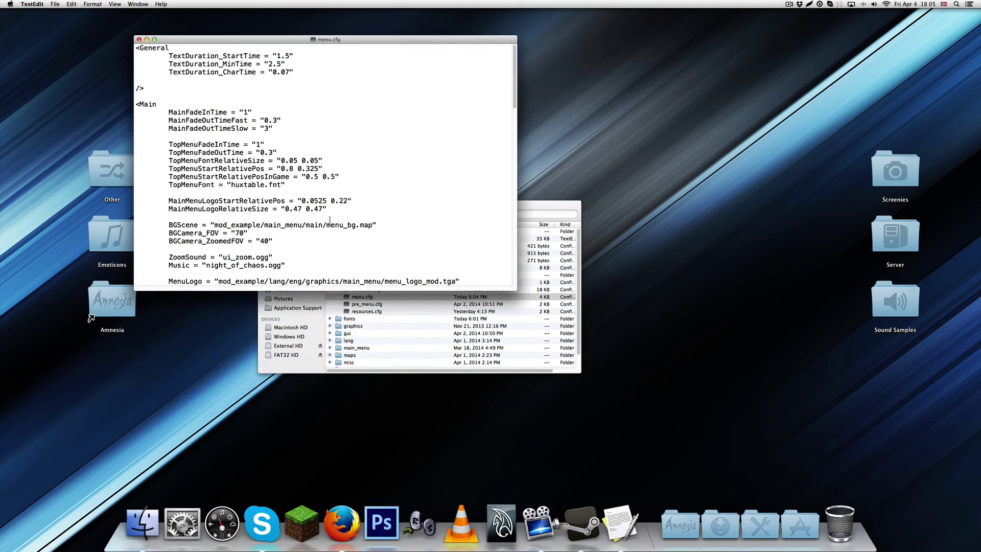
{"action": "scroll", "coordinate": [329, 220], "scroll_direction": "down", "scroll_amount": 2}
{"action": "scroll", "coordinate": [313, 203], "scroll_direction": "up", "scroll_amount": 2}
{"action": "double_click", "coordinate": [256, 184]}
{"action": "key", "text": "super+c"}
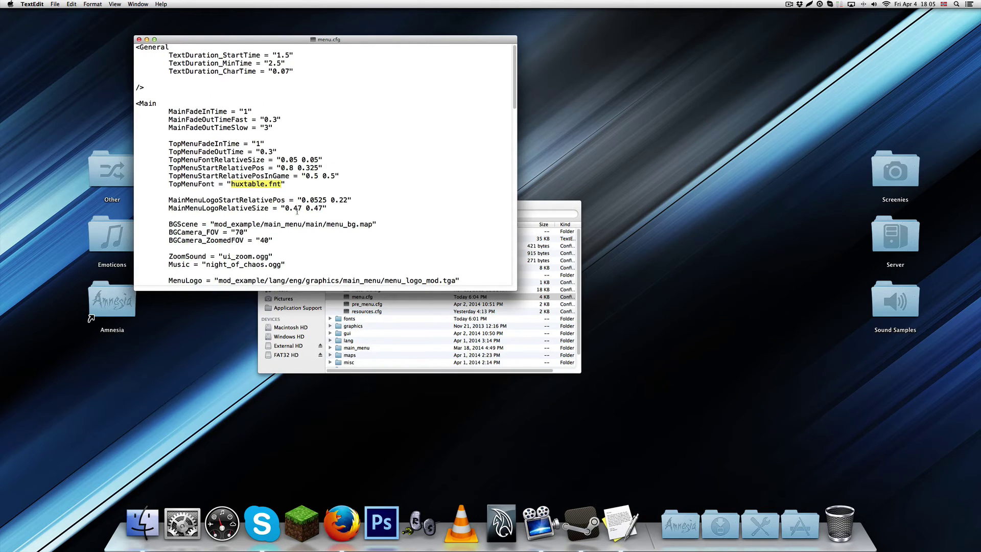
{"action": "scroll", "coordinate": [298, 214], "scroll_direction": "down", "scroll_amount": 2}
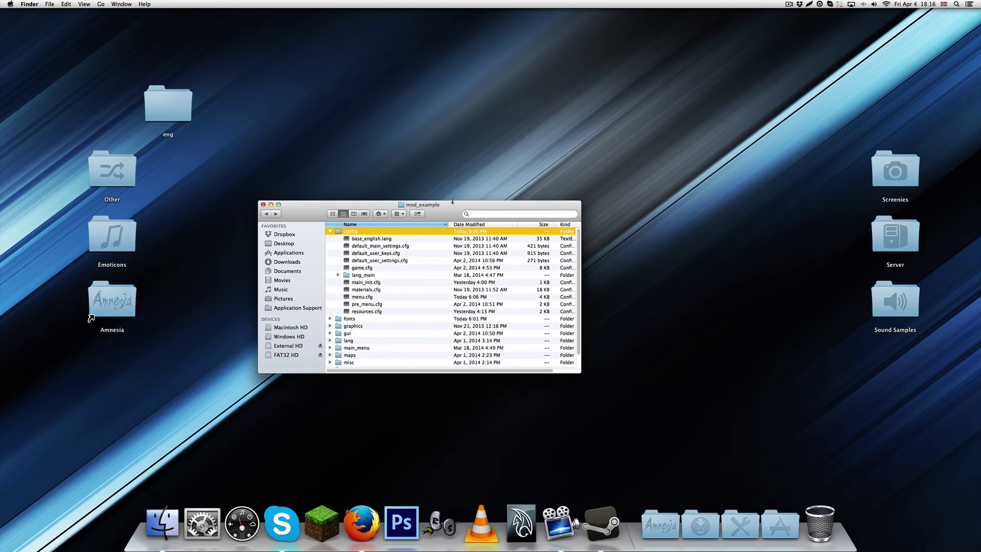
{"action": "key", "text": "F4"}
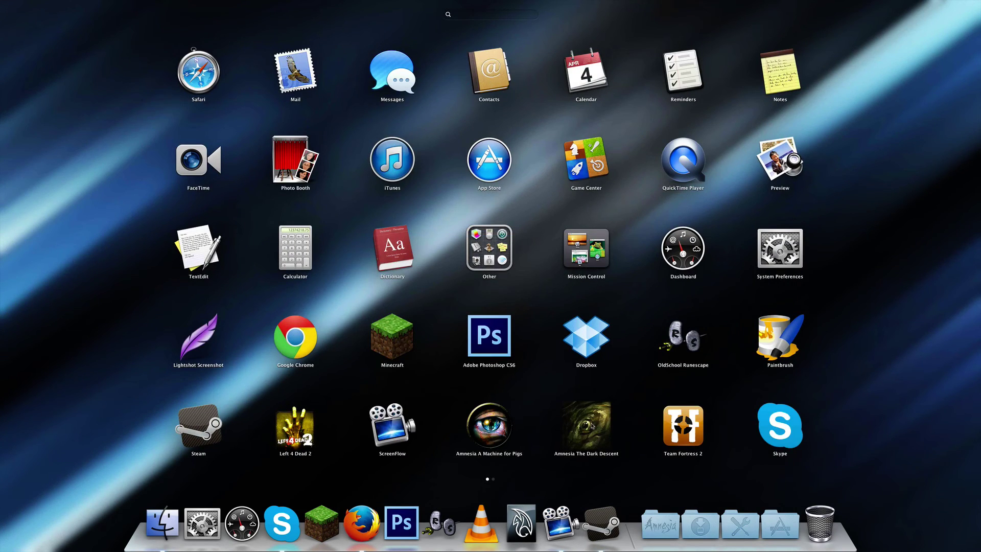
- Launch Amnesia from Launchpad and dismiss the profile prompt to reach The Modded Mod main menu
{"action": "left_click", "coordinate": [592, 426]}
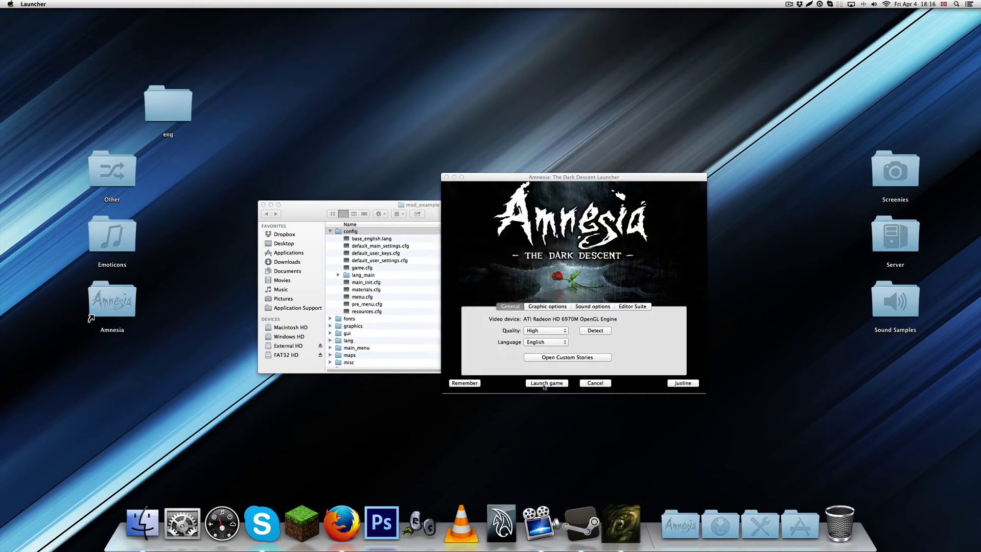
{"action": "left_click", "coordinate": [545, 386]}
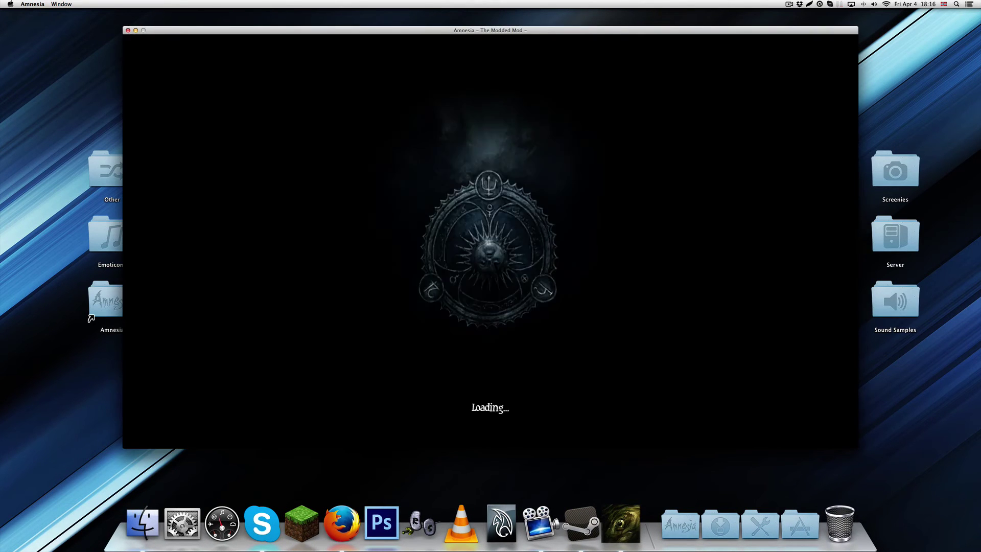
{"action": "left_click", "coordinate": [440, 288]}
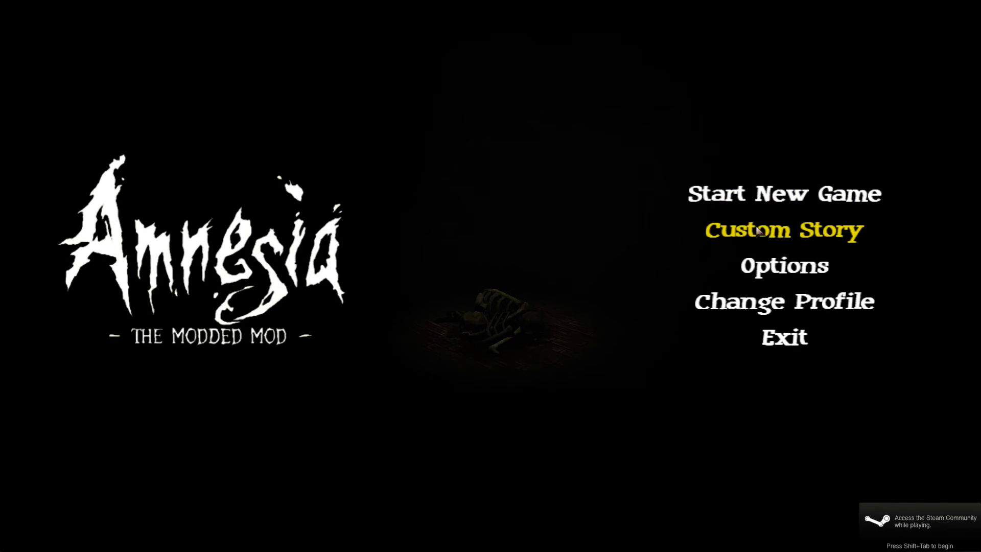
- Start the Tutorial custom story from the Custom Story list
{"action": "left_click", "coordinate": [757, 231]}
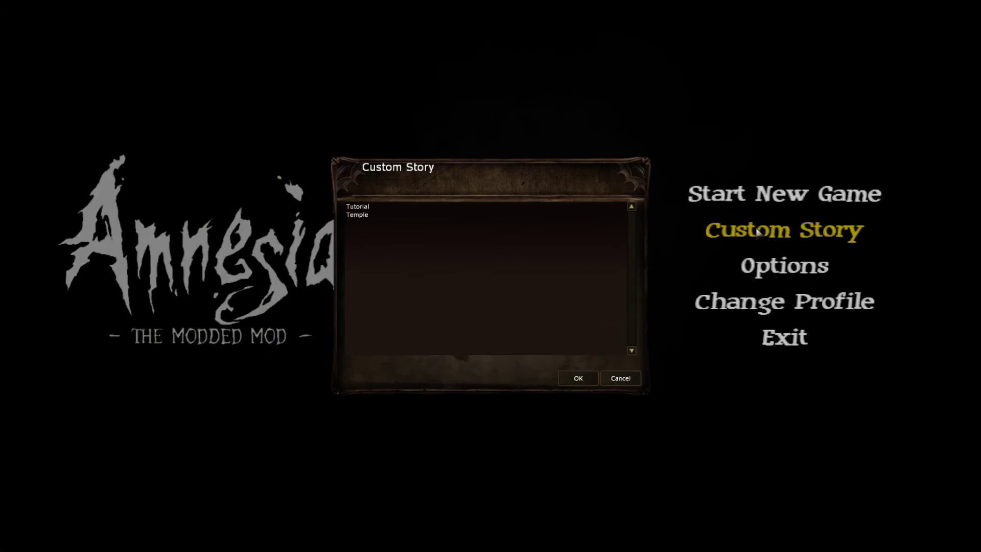
{"action": "double_click", "coordinate": [364, 204]}
{"action": "left_click", "coordinate": [618, 266]}
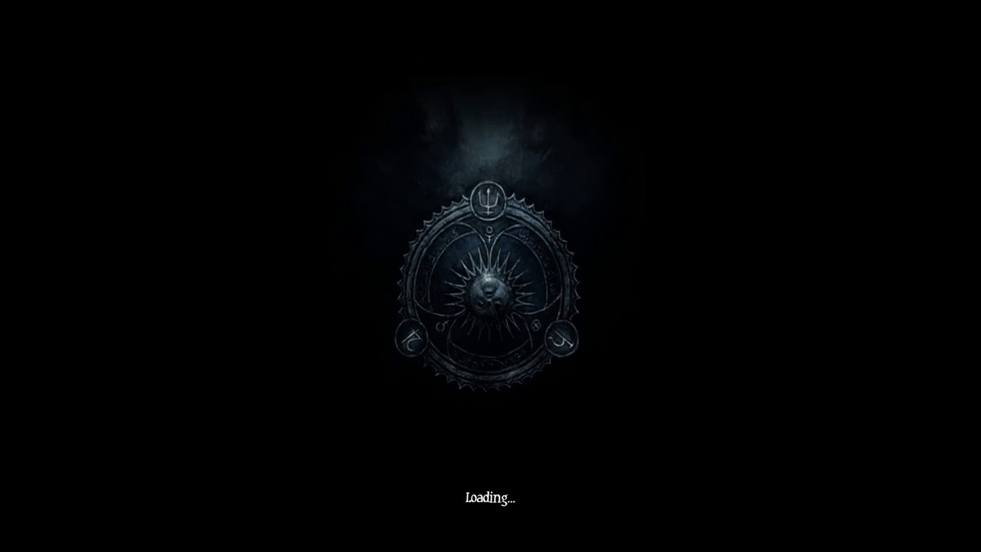
- Walk into the room, pick up the floor note, page through it, and close it
{"action": "key", "text": "w"}
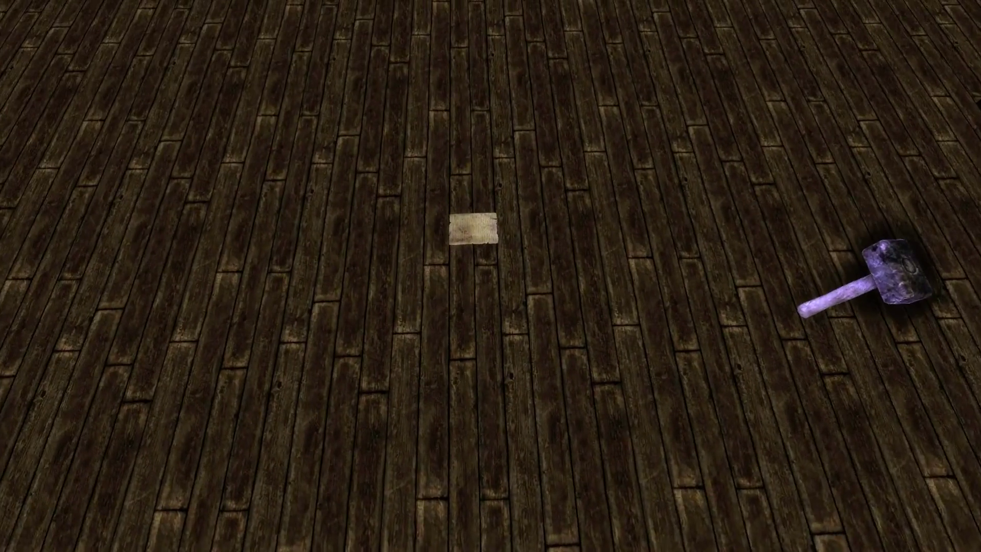
{"action": "left_click", "coordinate": [491, 276]}
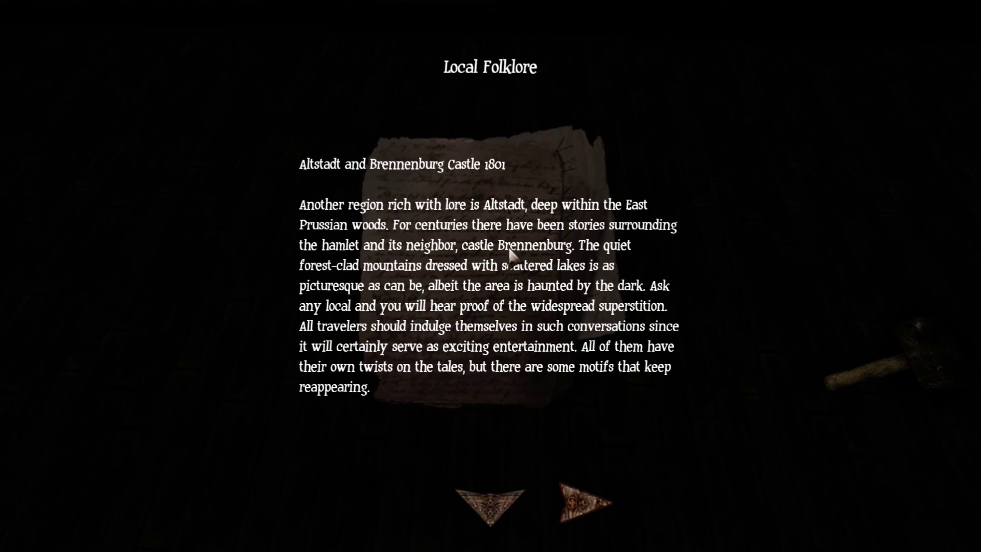
{"action": "left_click", "coordinate": [582, 502]}
{"action": "key", "text": "Escape"}
- View the journal, pause menu and inventory in the new font, ending on the pause menu
{"action": "key", "text": "w"}
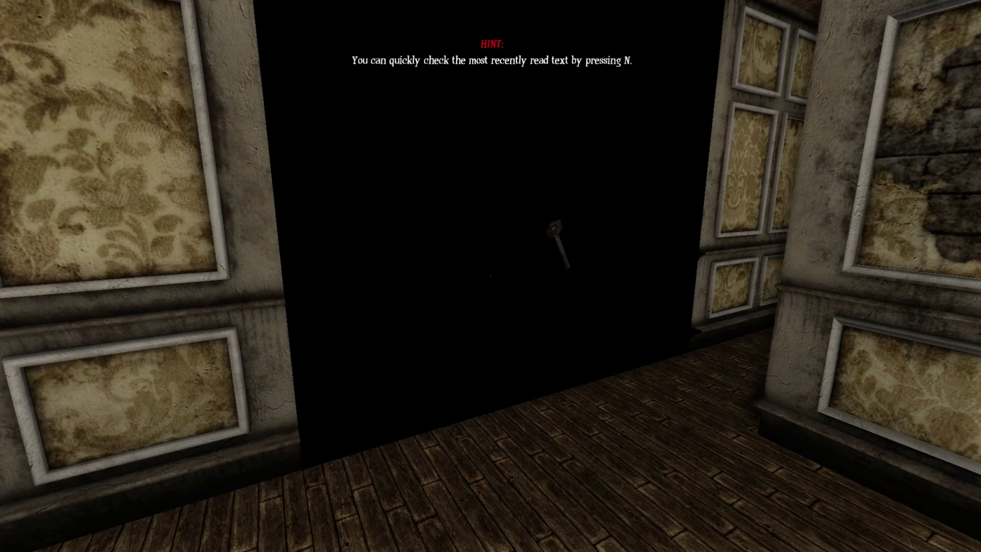
{"action": "key", "text": "j"}
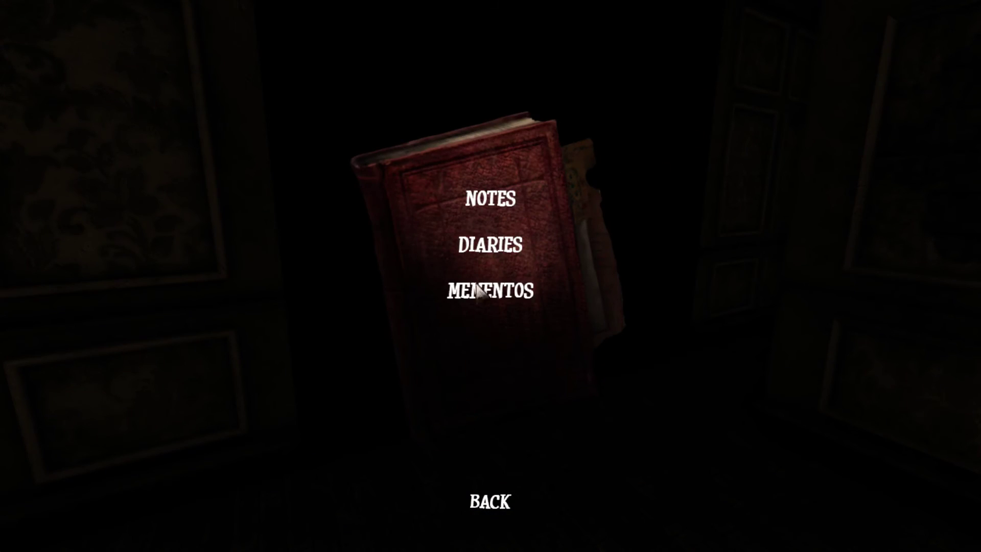
{"action": "left_click", "coordinate": [489, 514]}
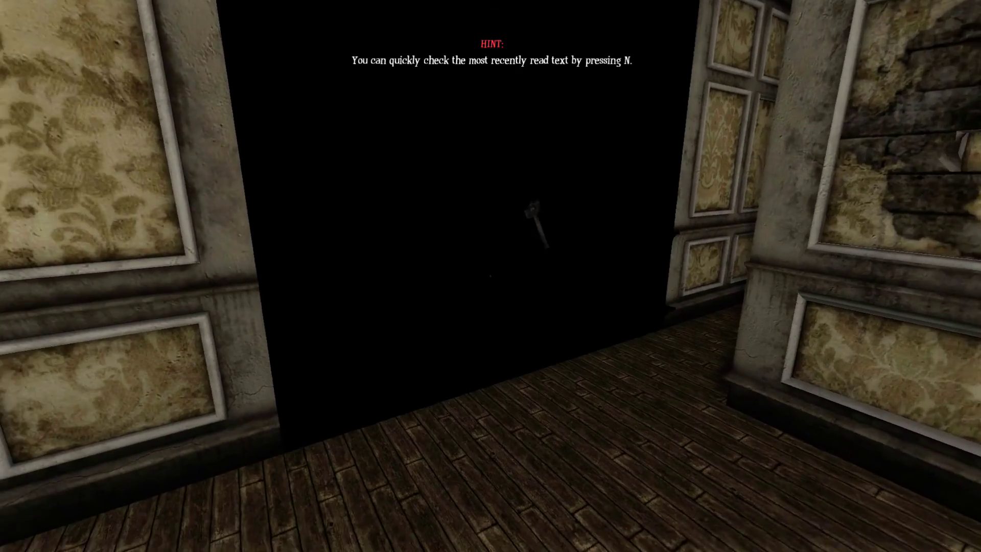
{"action": "key", "text": "Escape"}
{"action": "left_click", "coordinate": [490, 277]}
{"action": "key", "text": "Tab"}
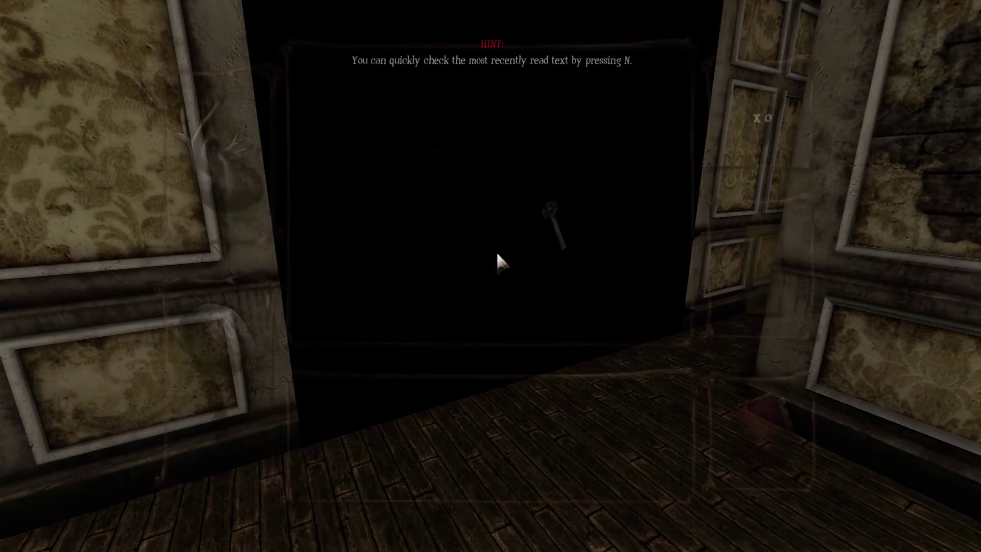
{"action": "mouse_move", "coordinate": [762, 246]}
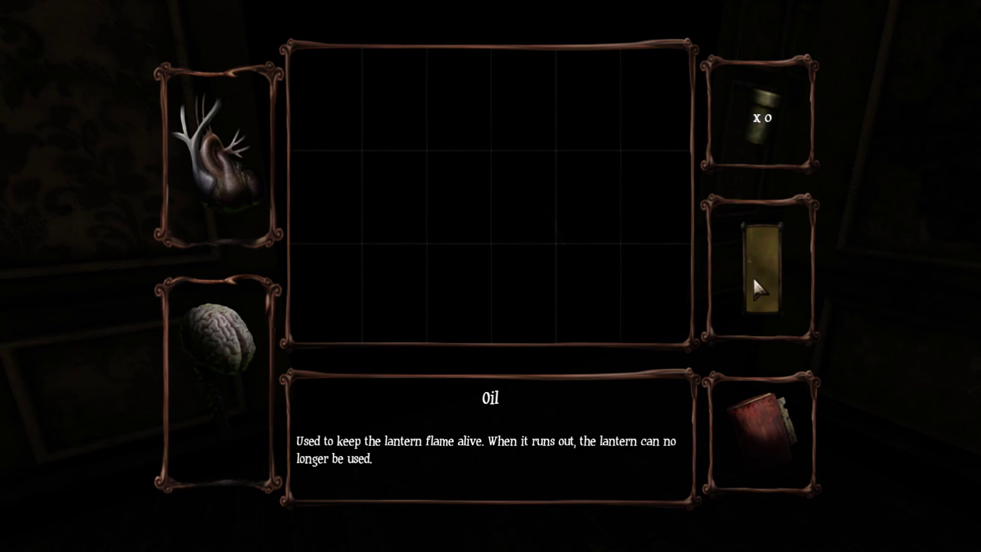
{"action": "key", "text": "Tab"}
{"action": "key", "text": "Escape"}
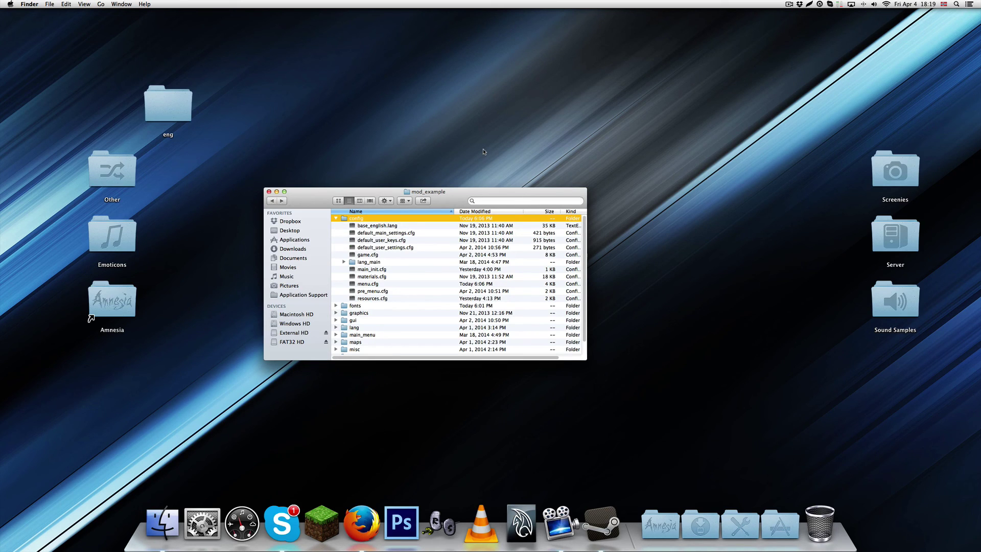
{"action": "left_click_drag", "start_coordinate": [471, 193], "coordinate": [475, 184]}
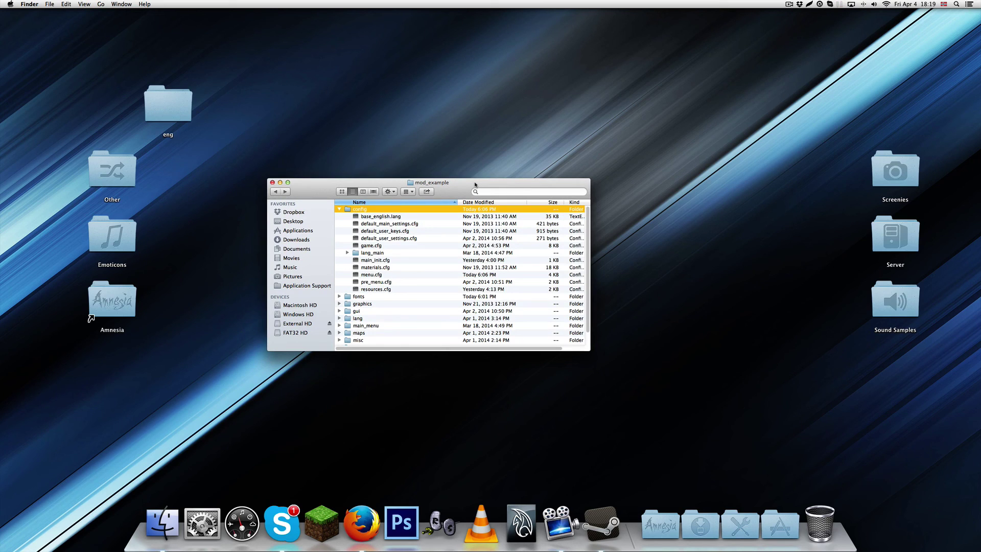